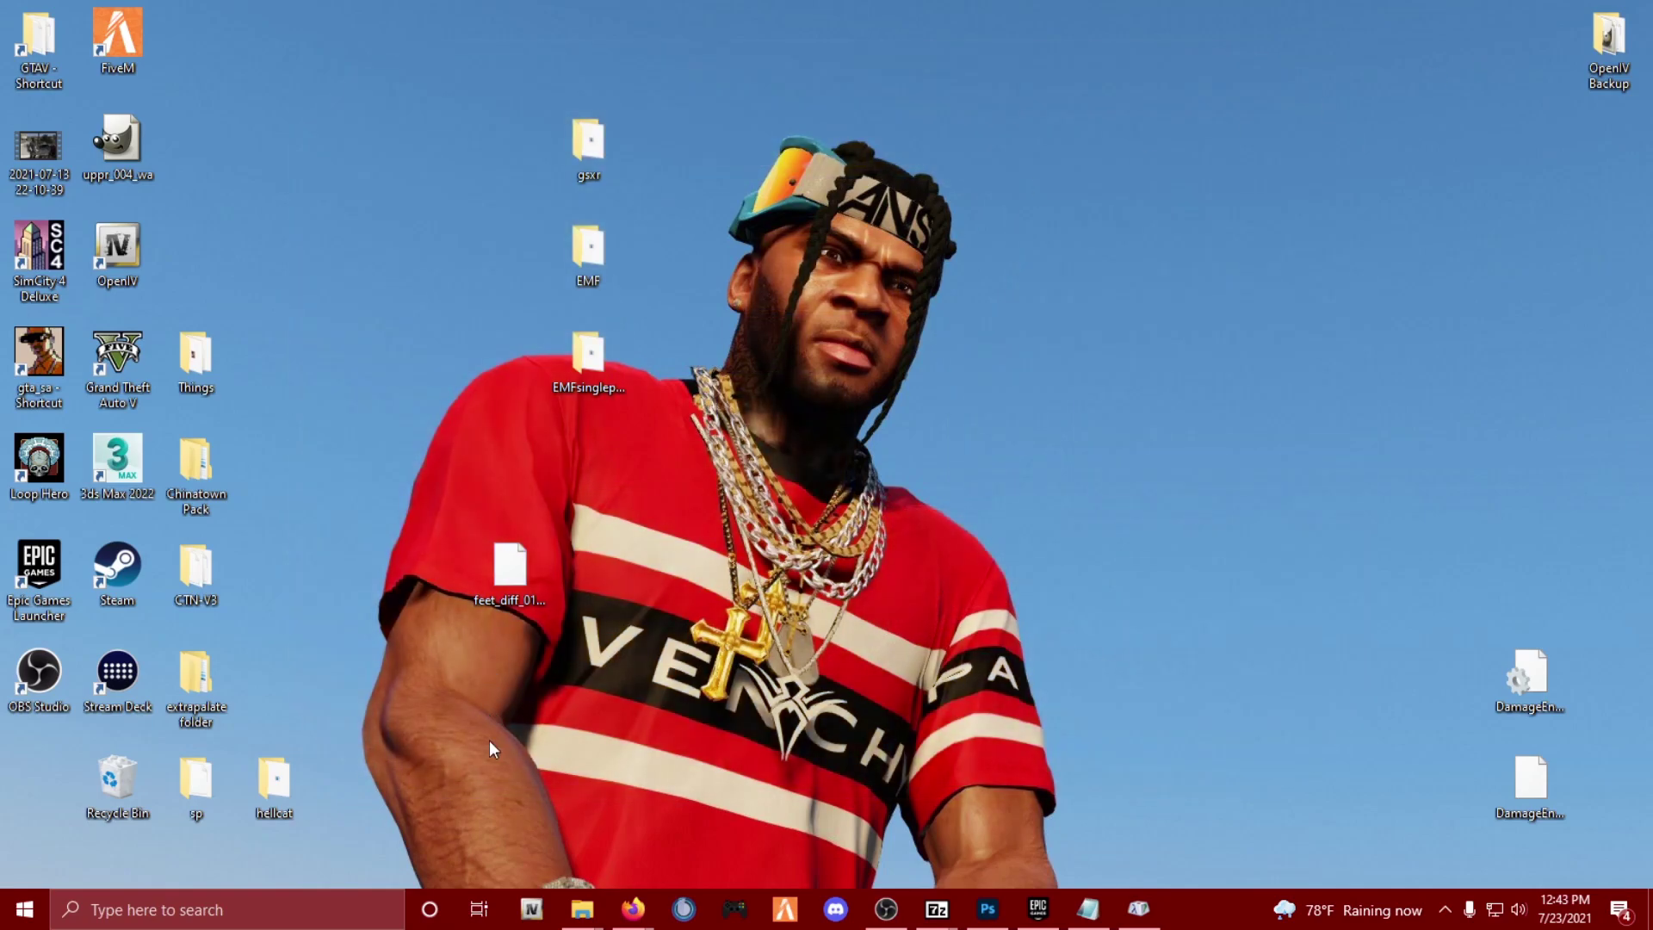
# - Review the Script Hook V download page in Firefox, then minimize the browser
pyautogui.click(632, 909)
pyautogui.click(580, 857)
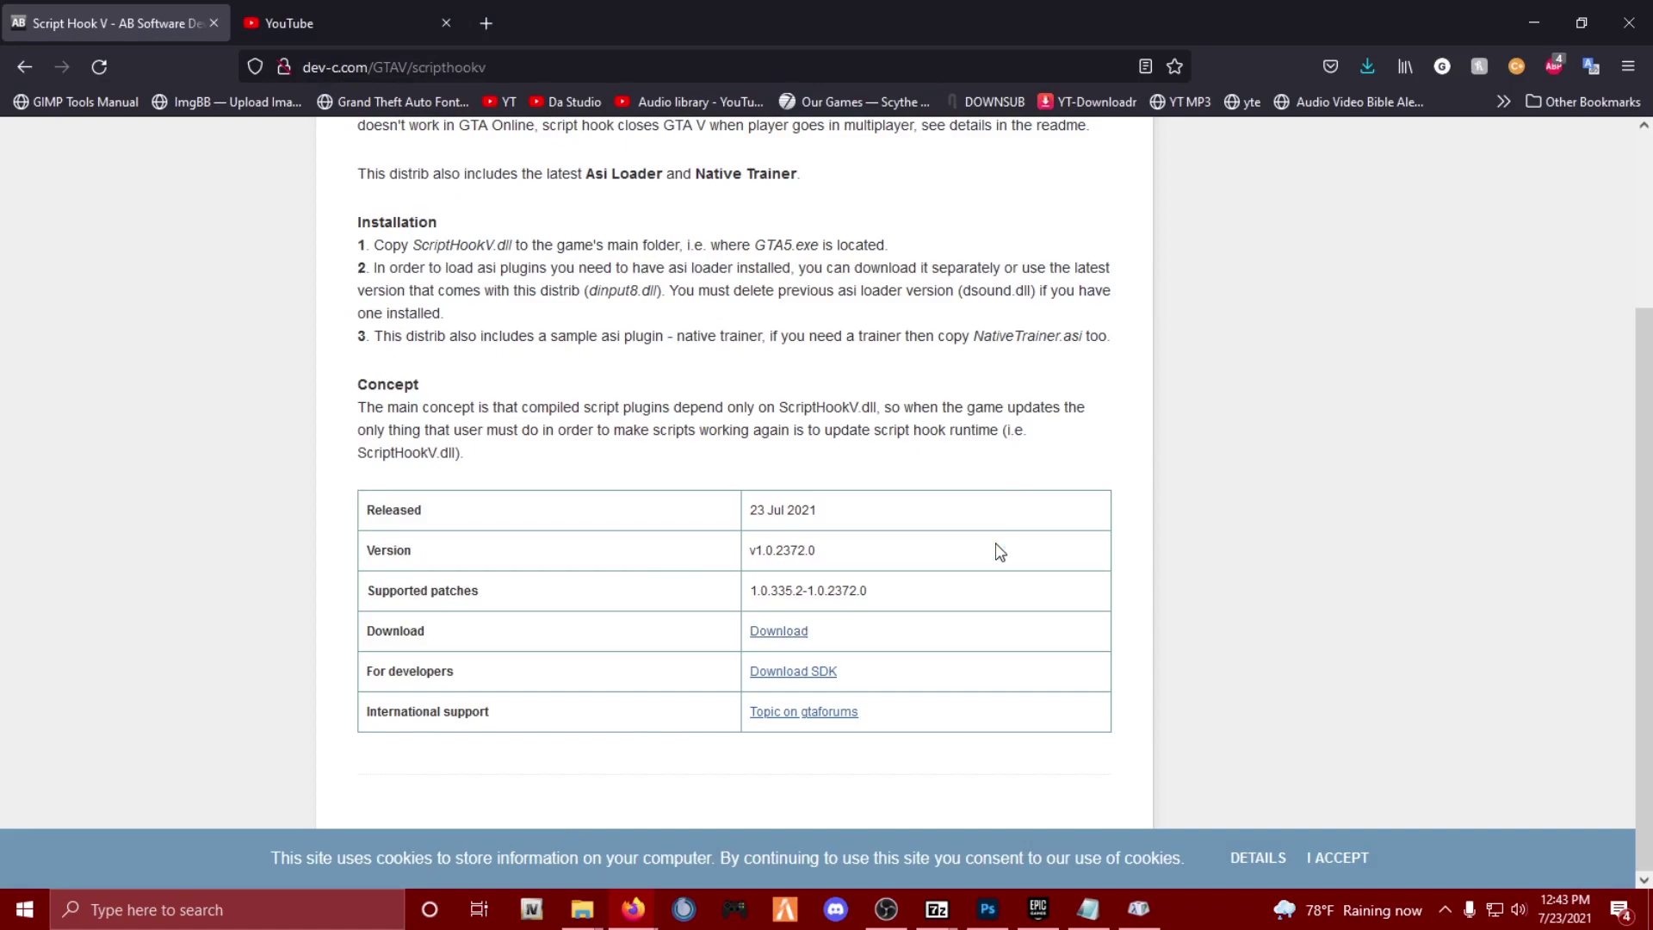
pyautogui.scroll(3, 812, 373)
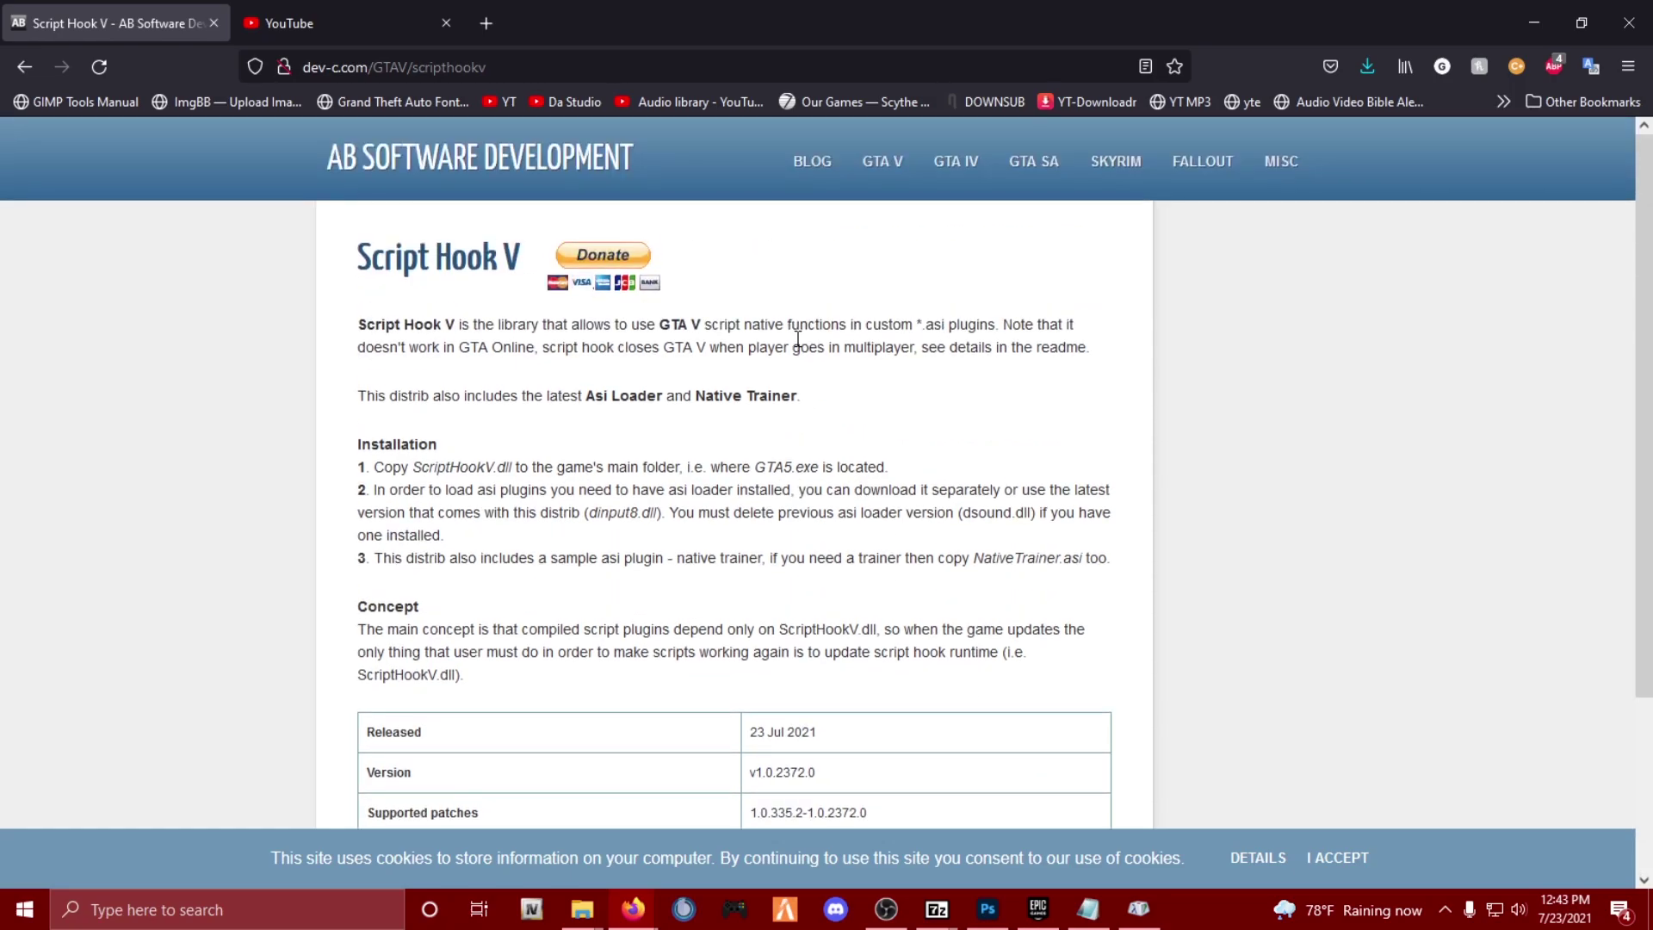
pyautogui.scroll(-3, 818, 344)
pyautogui.click(1533, 23)
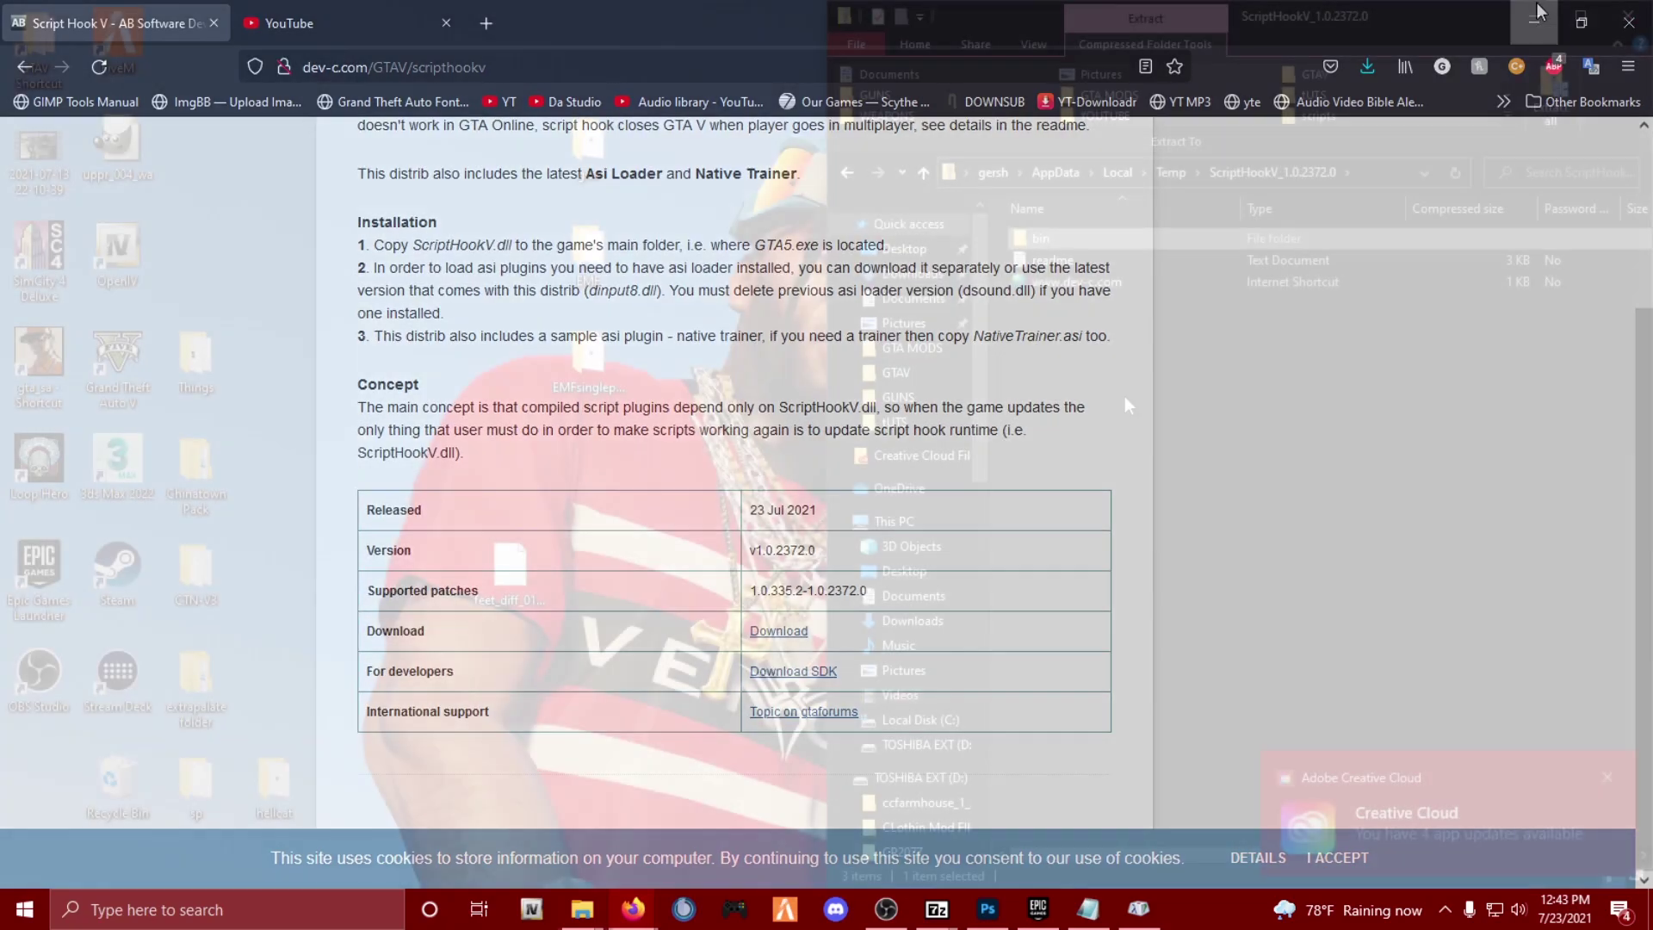
# - Open the archive's bin folder with the three Script Hook files, and navigate to C:\Program Files\Epic Games\GTAV
pyautogui.doubleClick(1042, 238)
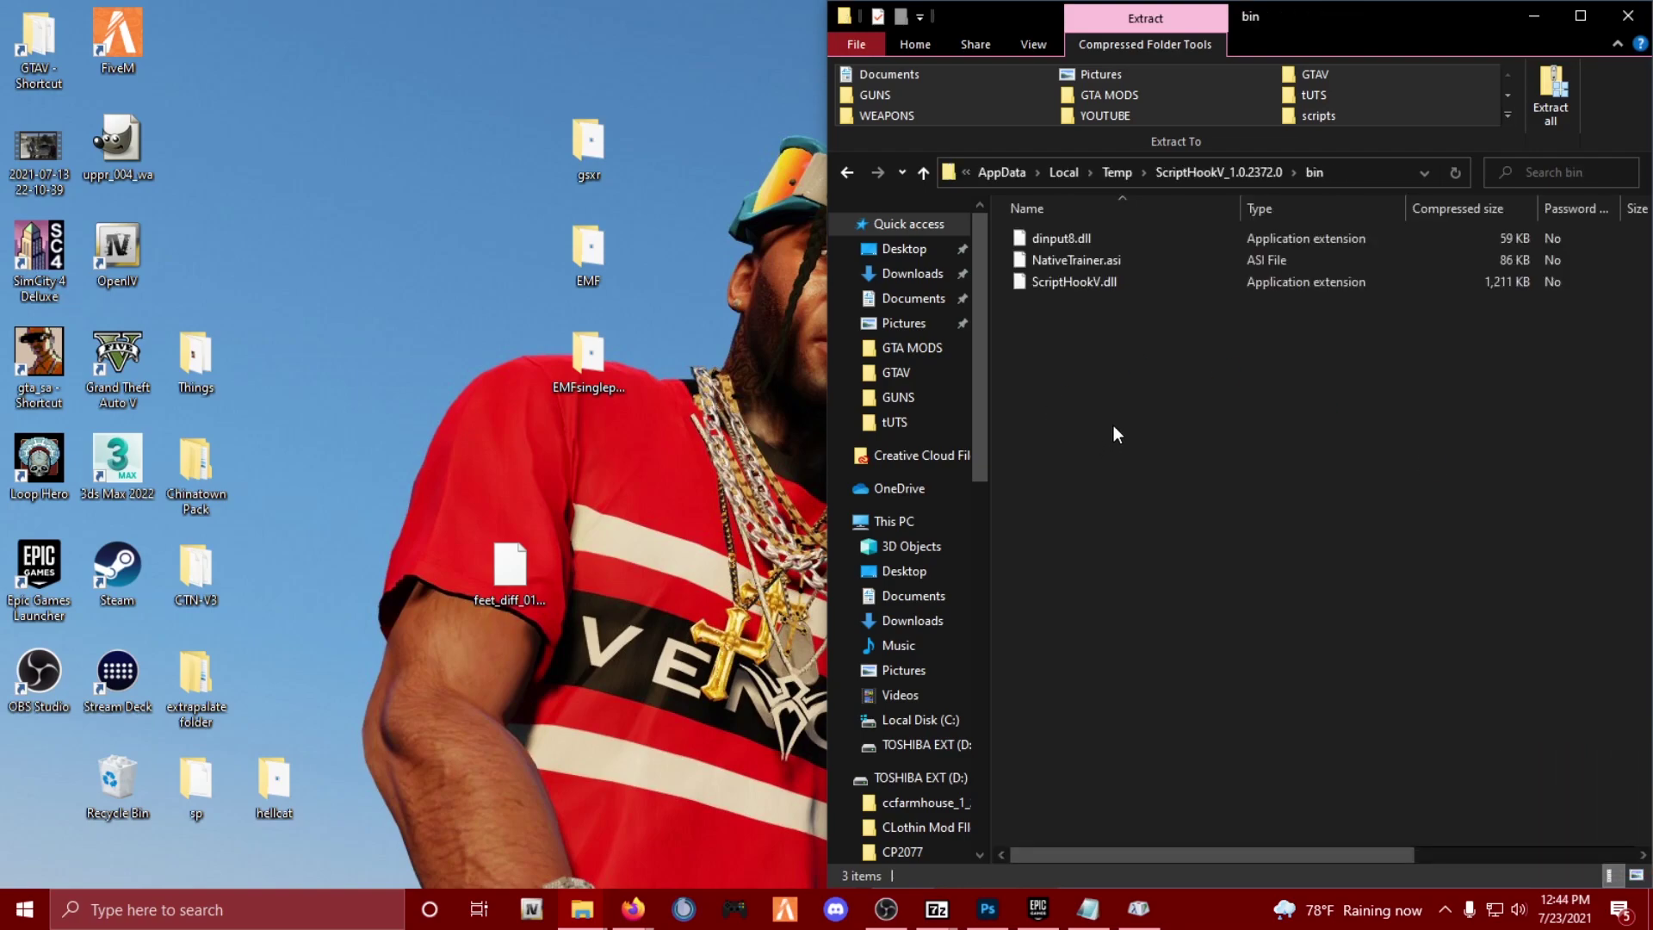
pyautogui.moveTo(1158, 394); pyautogui.dragTo(1287, 428)
pyautogui.click(583, 908)
pyautogui.click(537, 834)
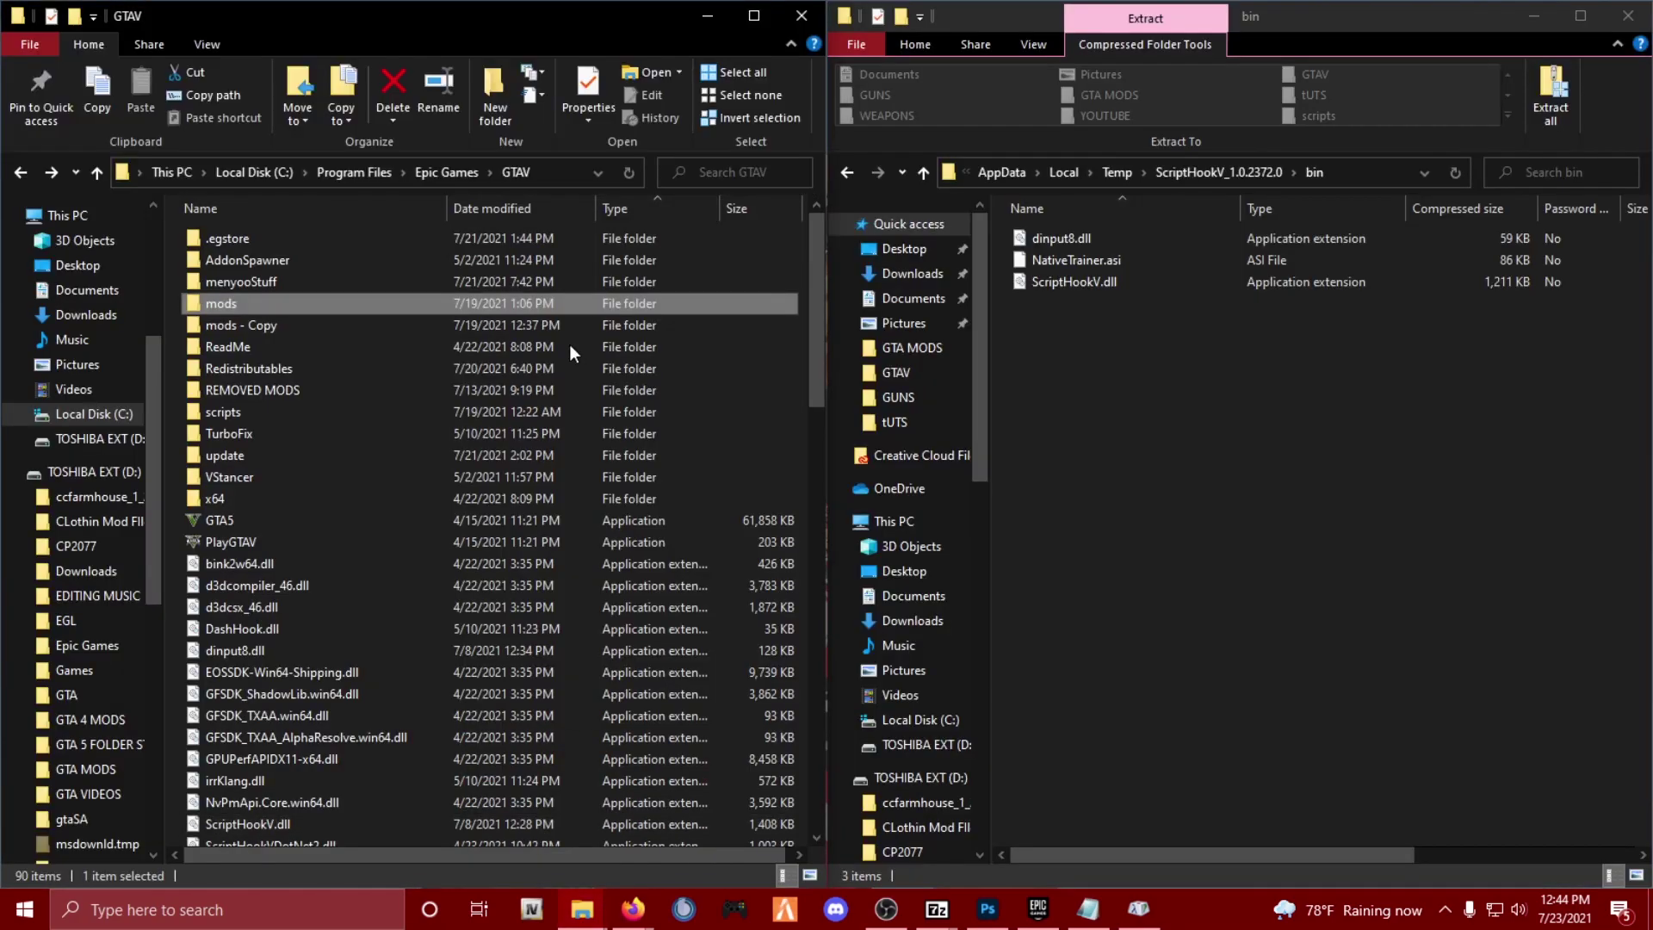
pyautogui.click(258, 171)
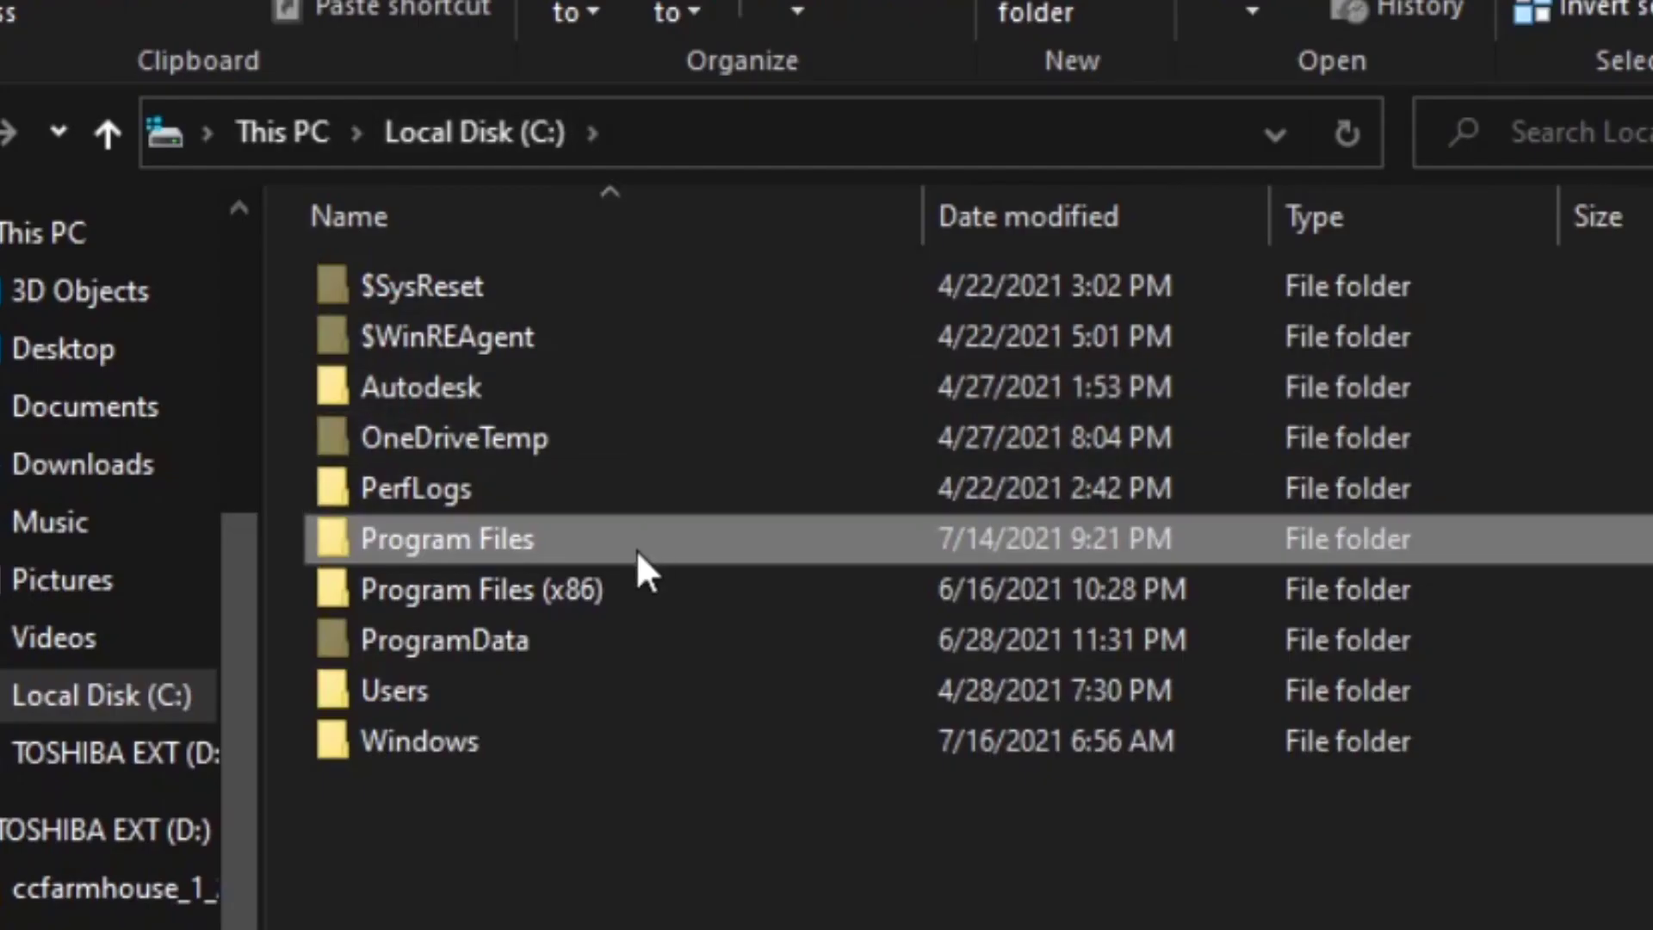
pyautogui.doubleClick(637, 549)
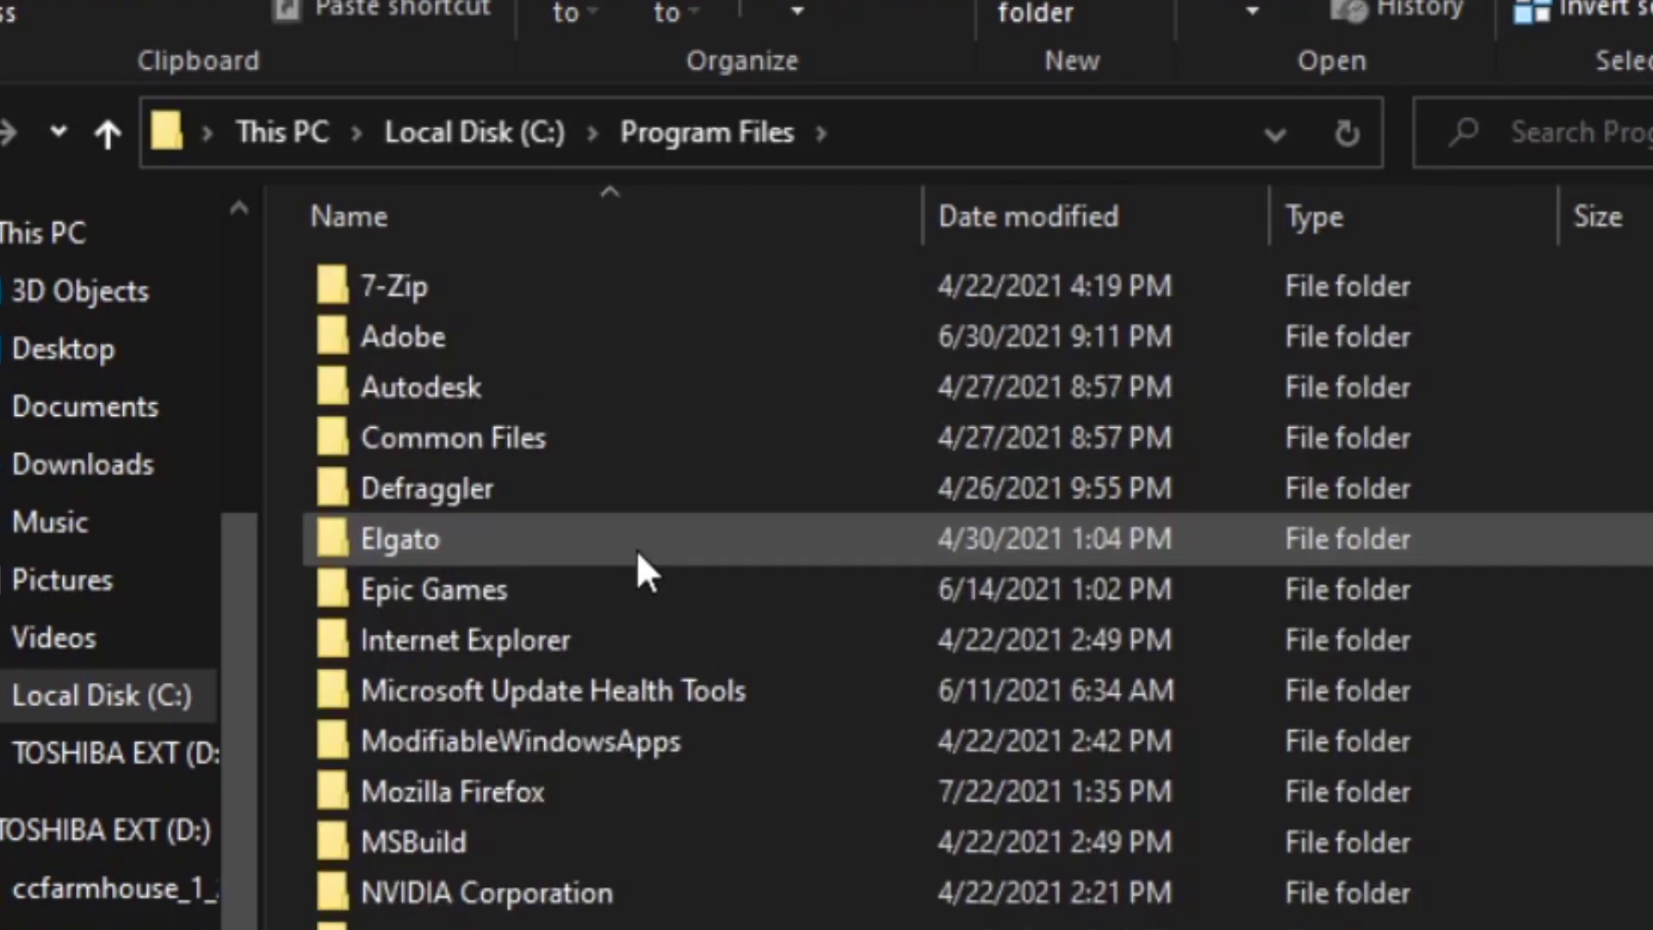
pyautogui.doubleClick(649, 594)
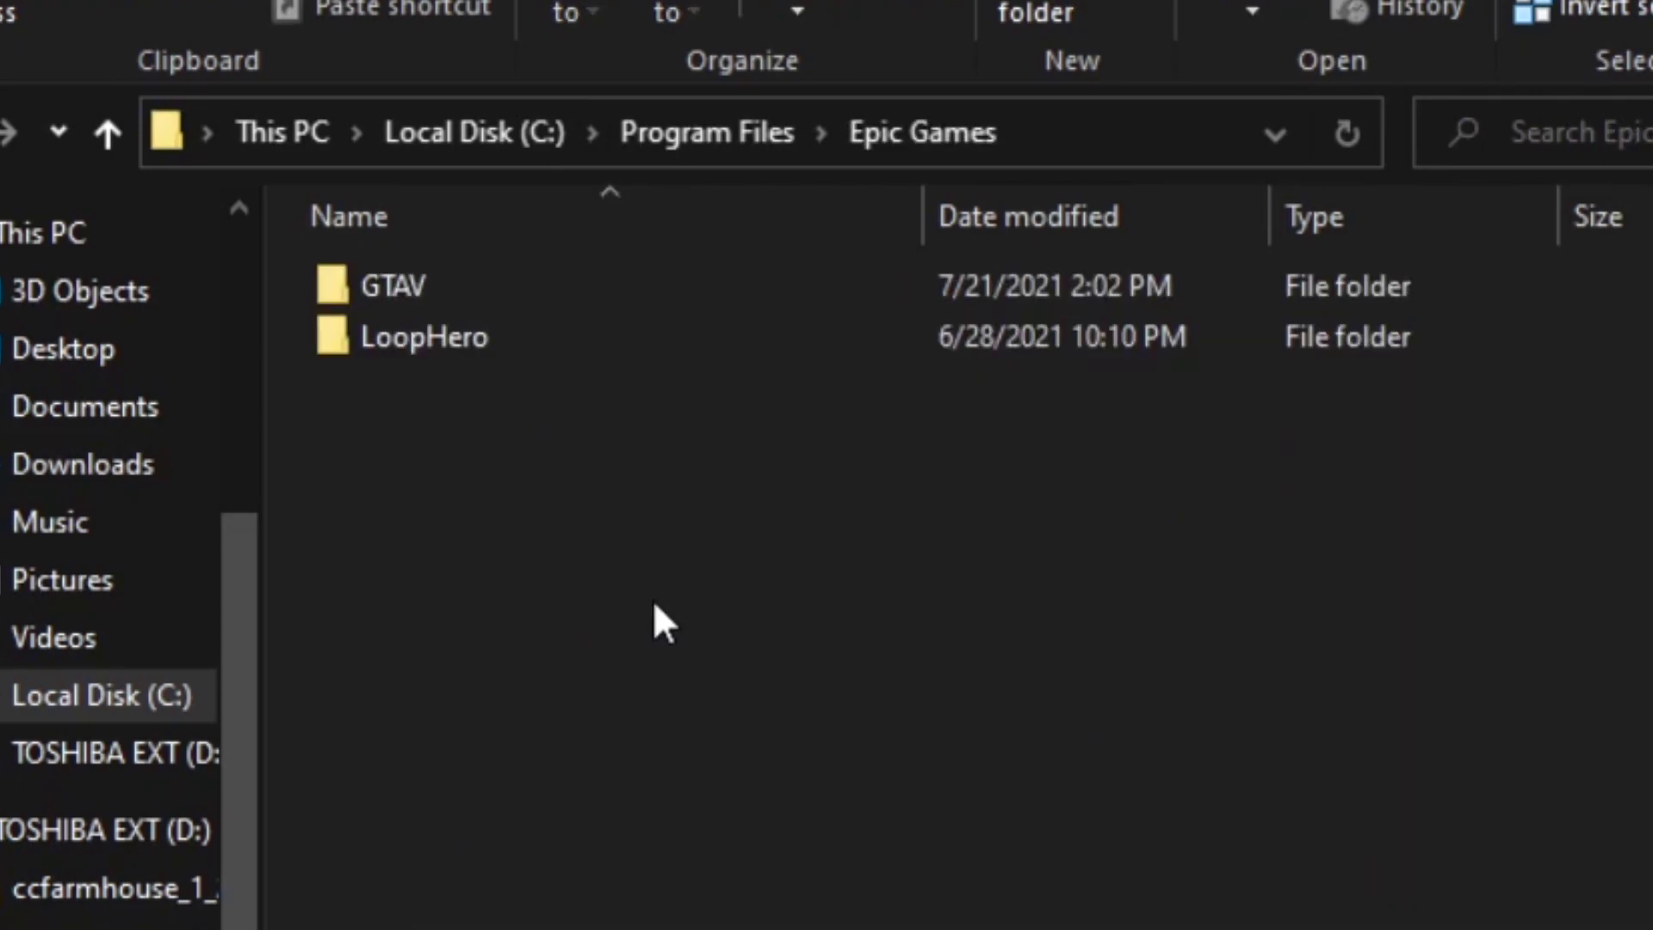
pyautogui.doubleClick(503, 274)
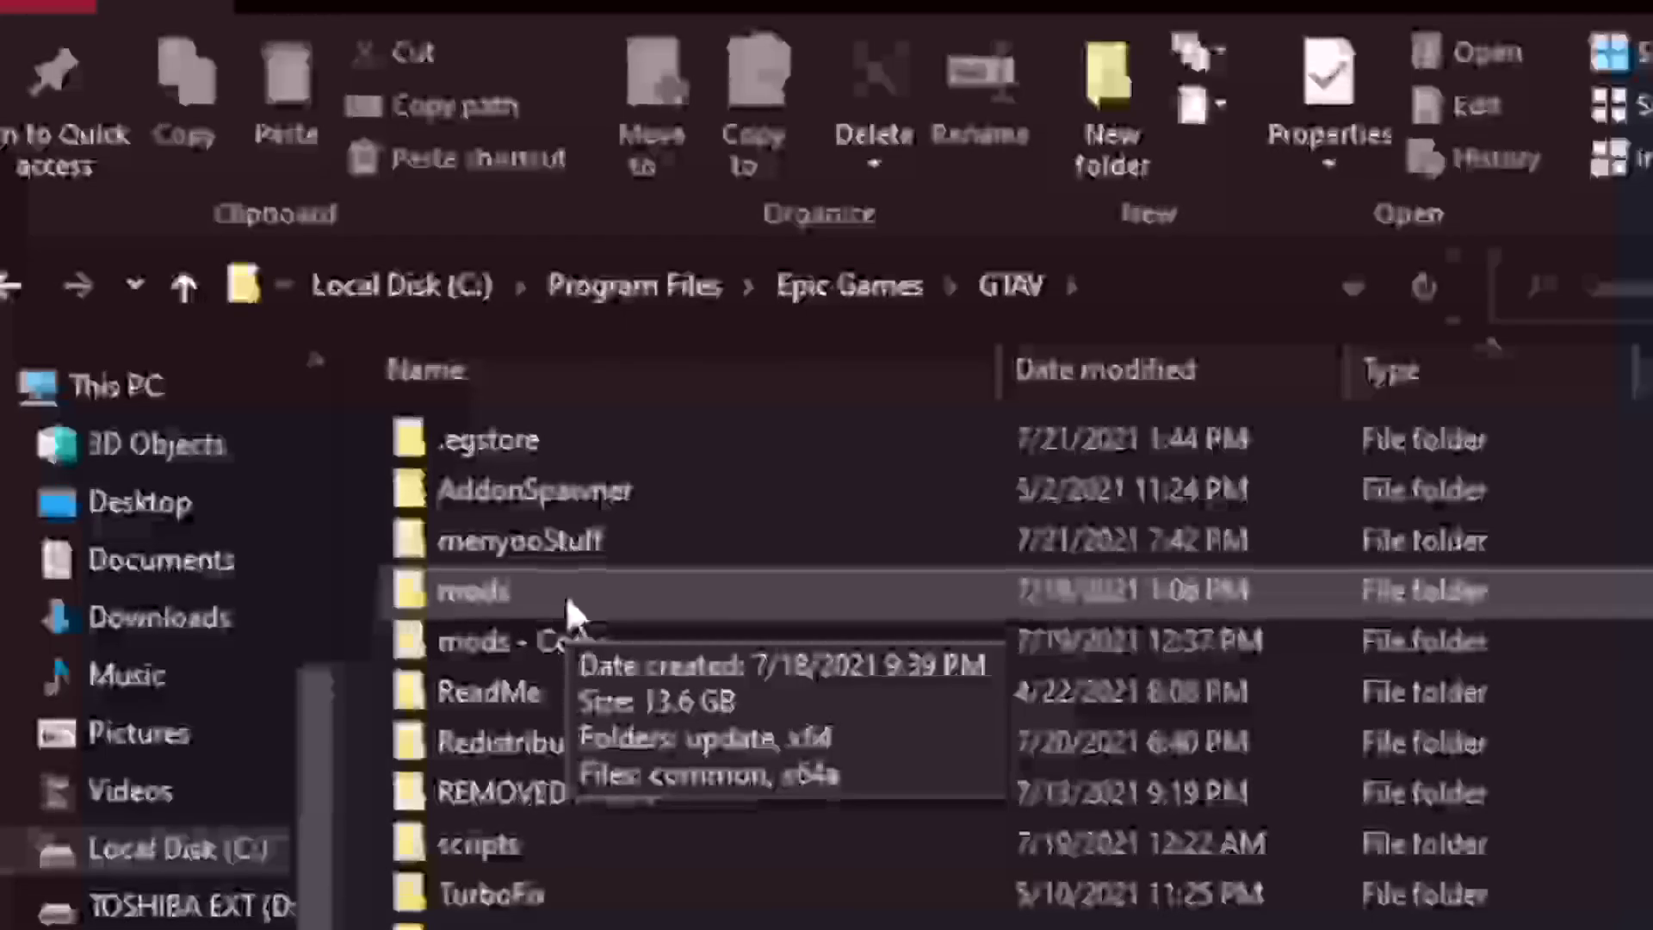
# - Open GTAV's mods\update\x64\dlcpacks folder
pyautogui.doubleClick(566, 594)
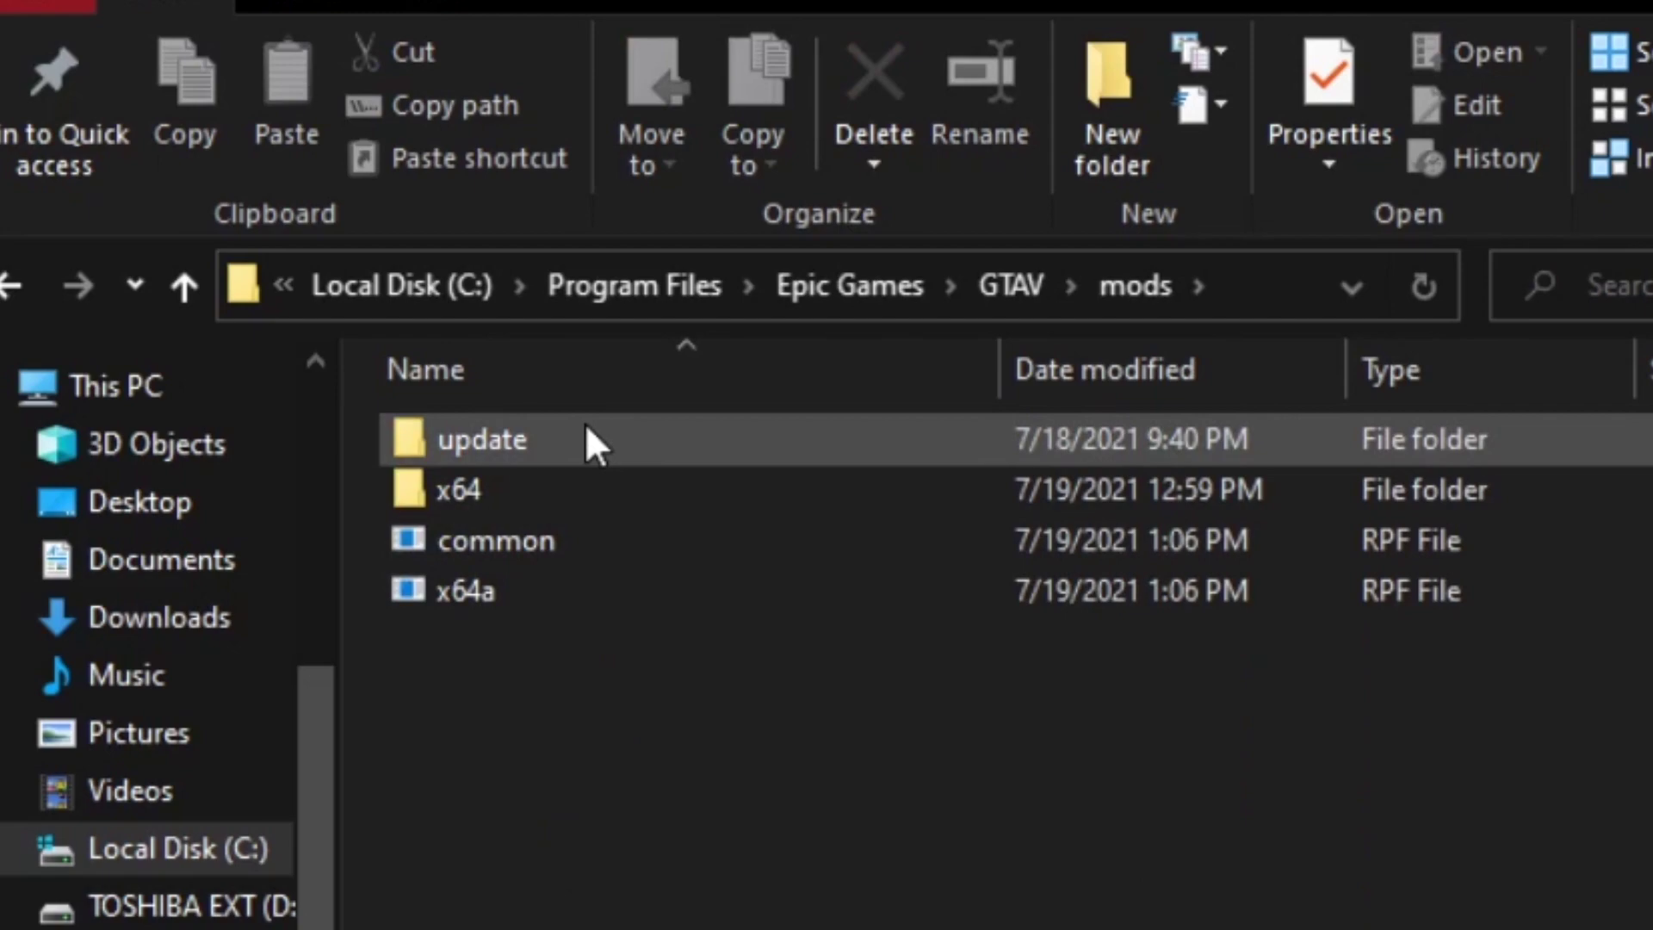
pyautogui.doubleClick(587, 434)
pyautogui.doubleClick(587, 435)
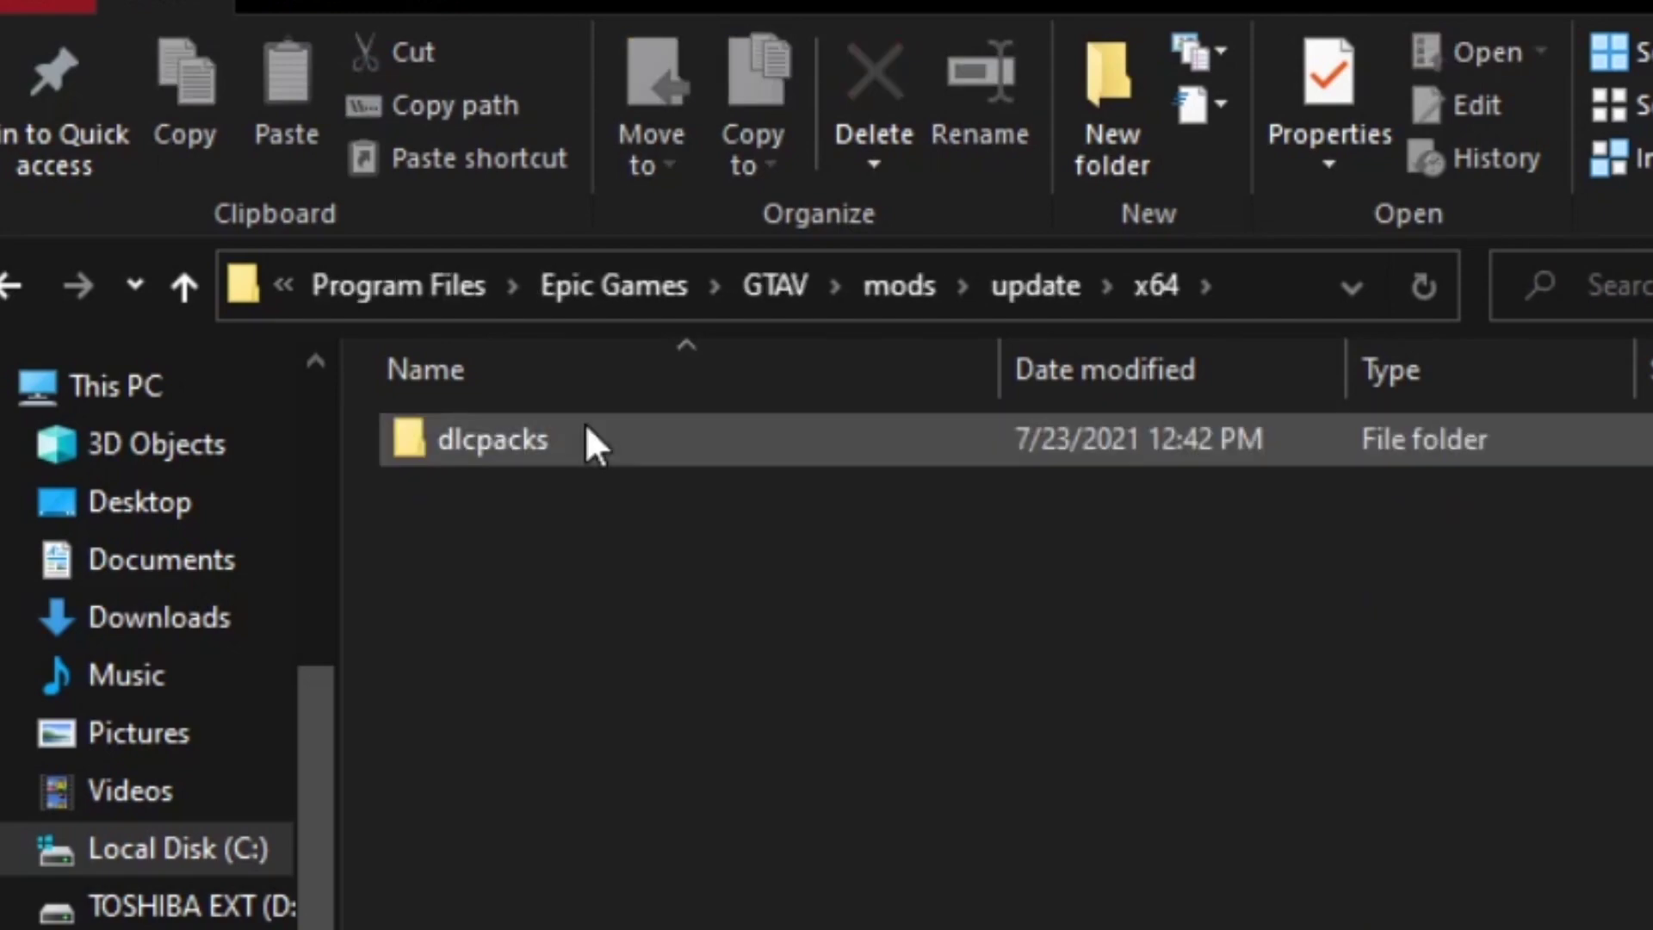
pyautogui.doubleClick(594, 441)
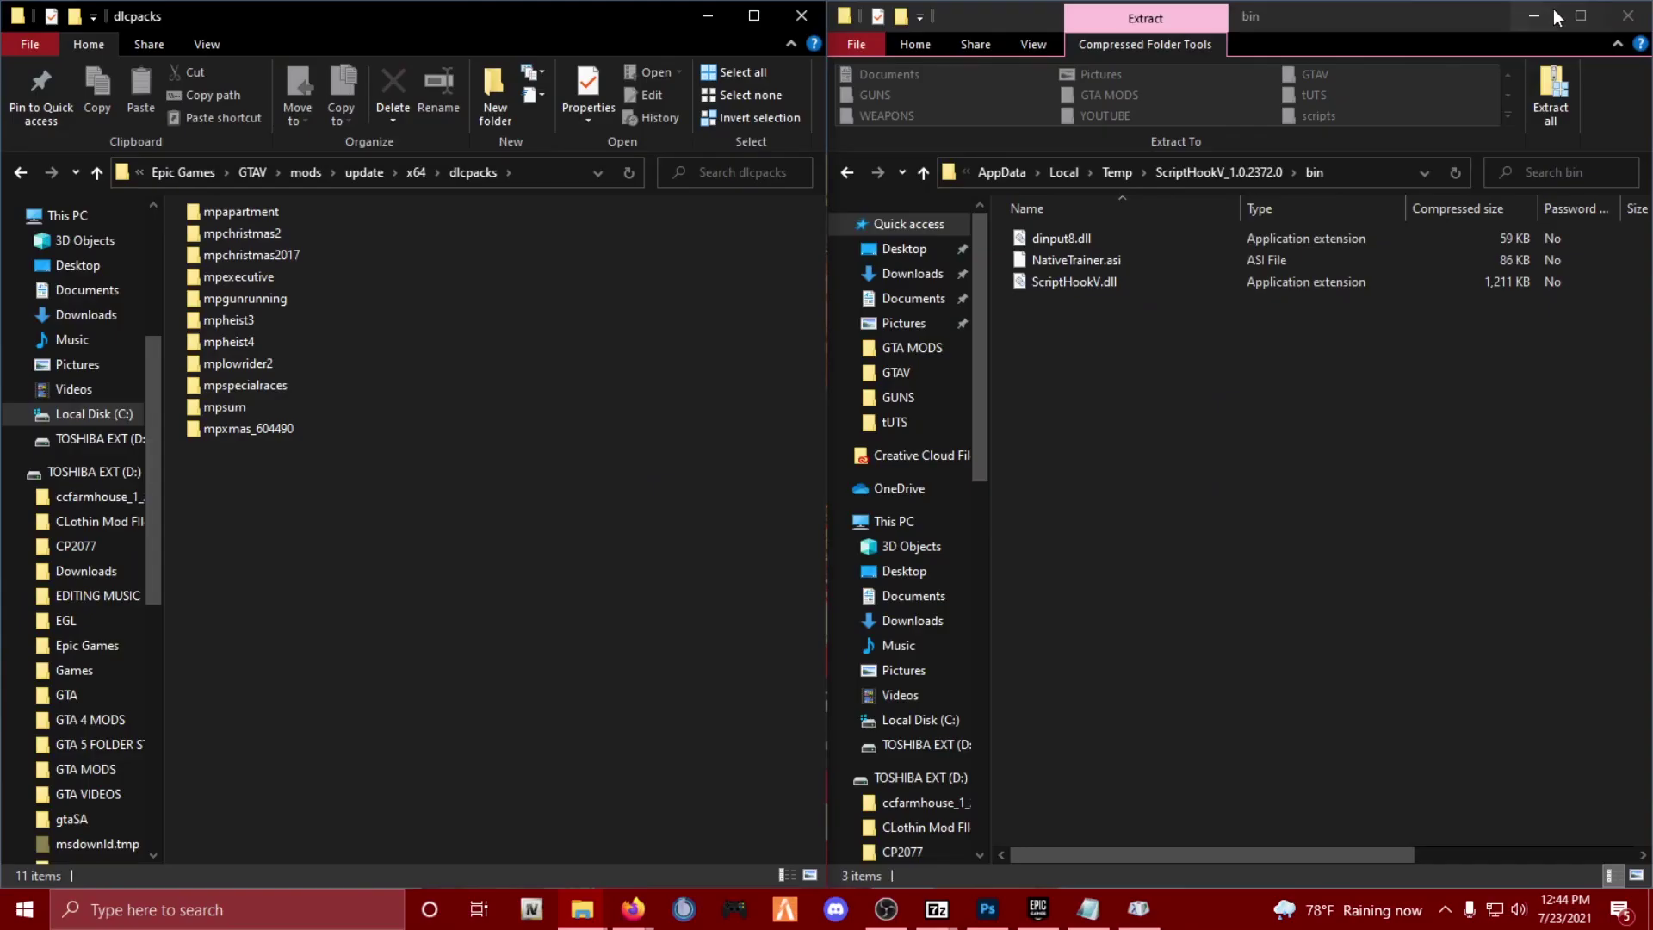
# - Minimize the bin window, rearrange the desktop folders, and minimize the dlcpacks window
pyautogui.click(1554, 16)
pyautogui.moveTo(587, 27); pyautogui.dragTo(1307, 33)
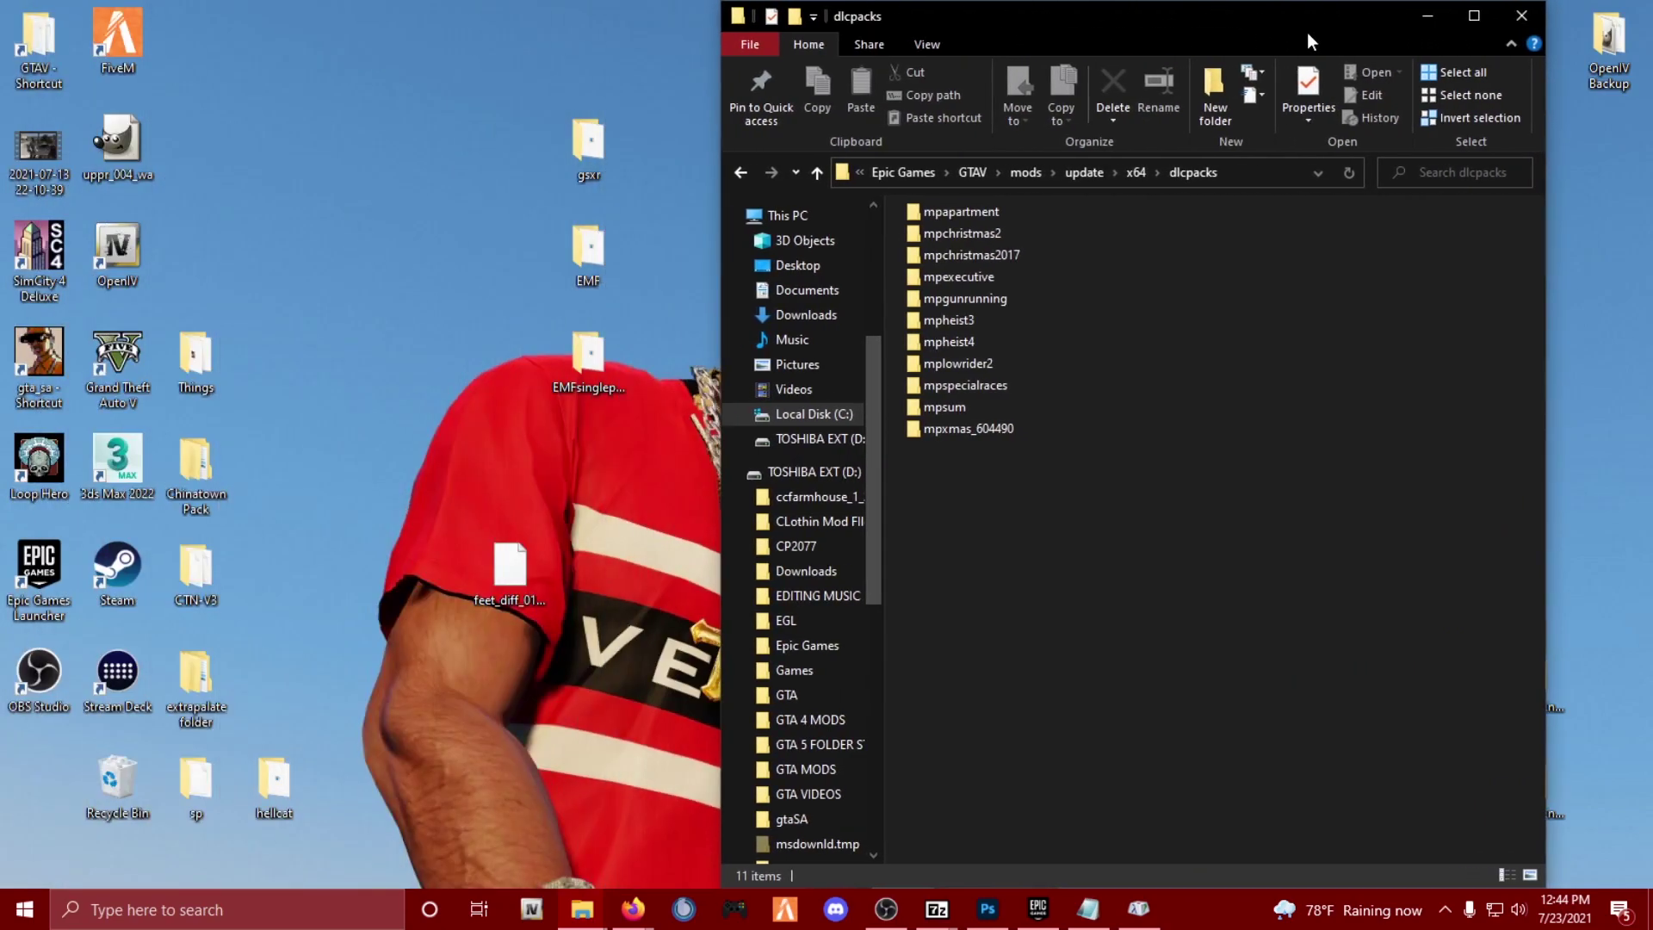
pyautogui.moveTo(506, 78); pyautogui.dragTo(641, 404)
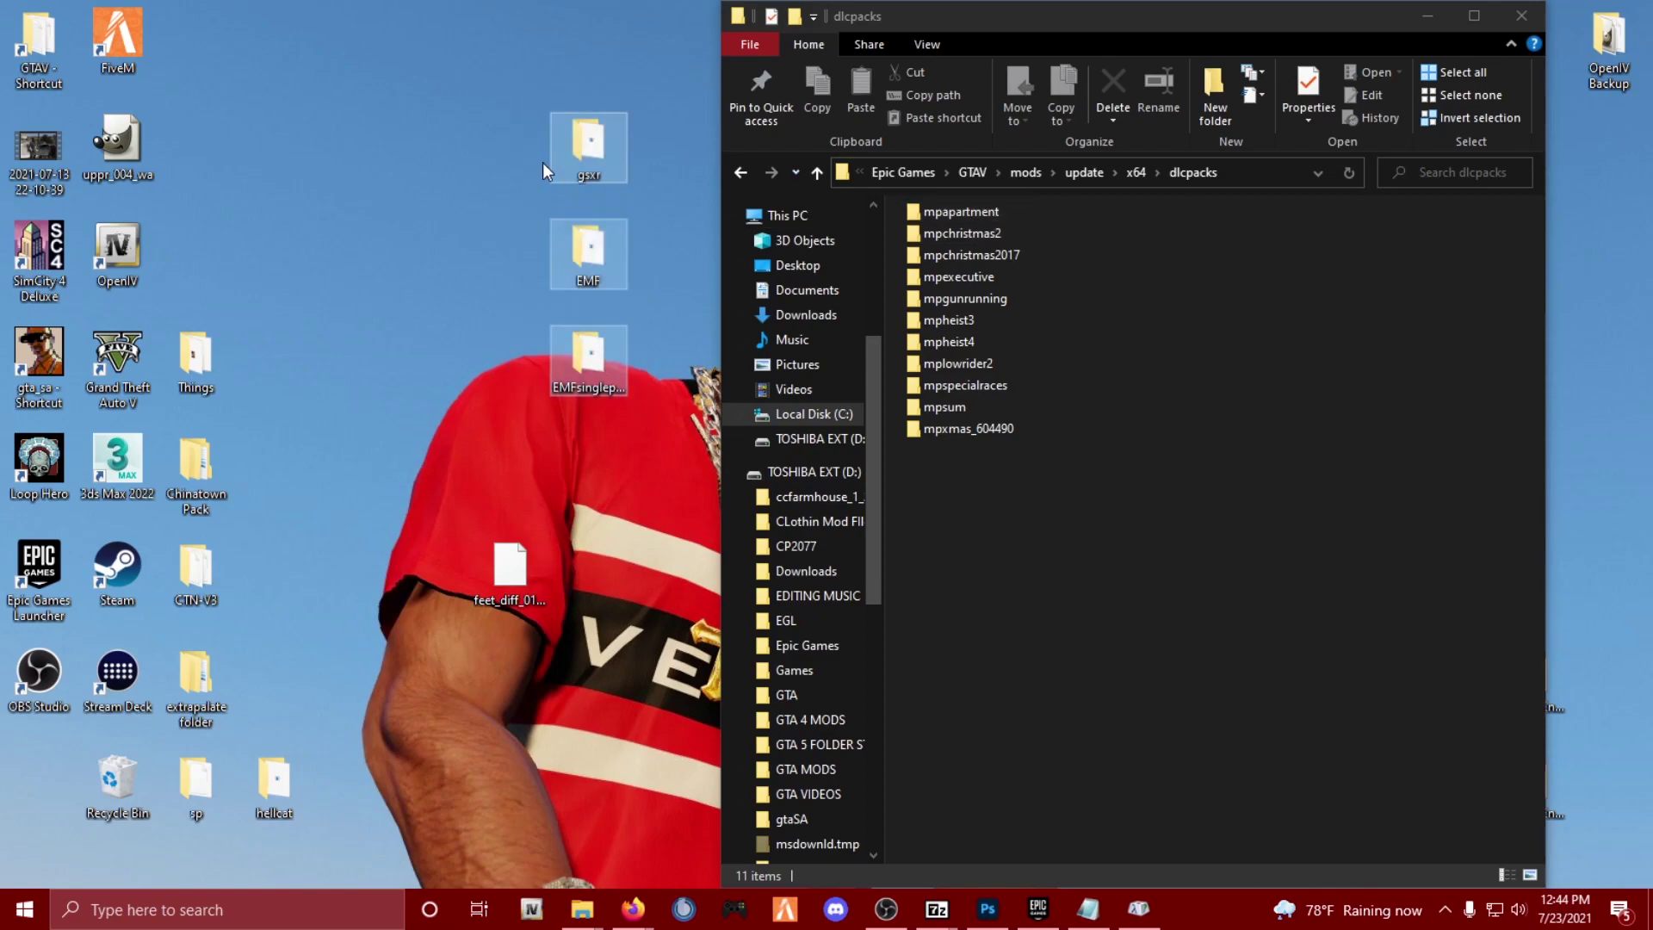
pyautogui.moveTo(592, 140); pyautogui.dragTo(437, 139)
pyautogui.click(561, 184)
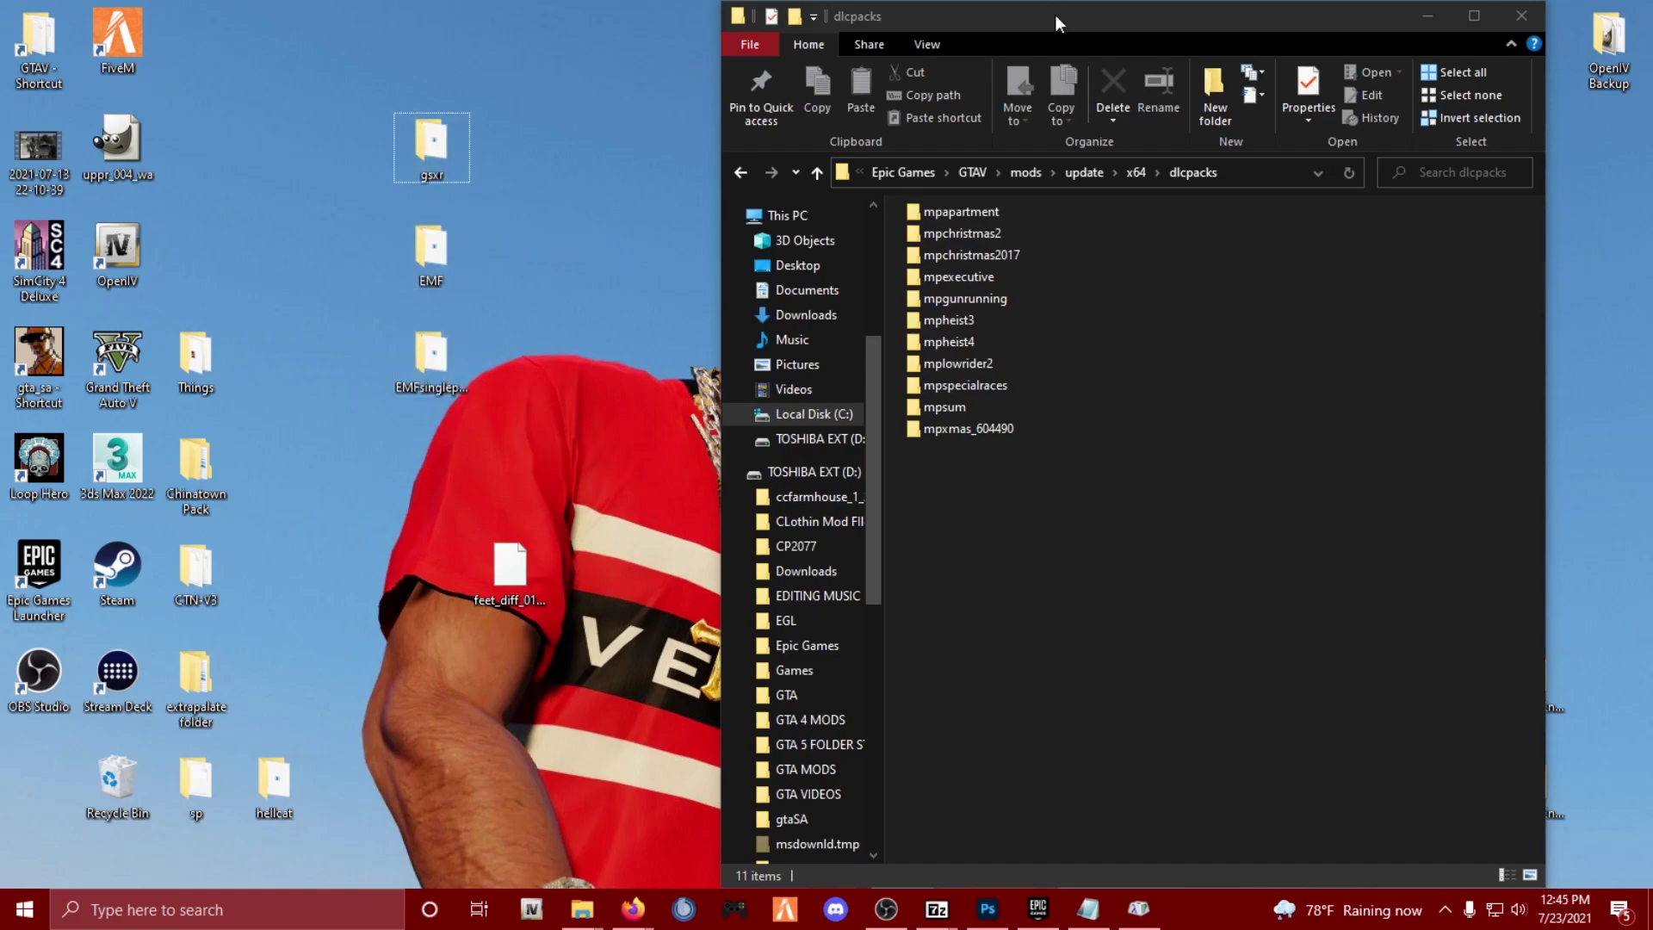
pyautogui.moveTo(1055, 13); pyautogui.dragTo(599, 21)
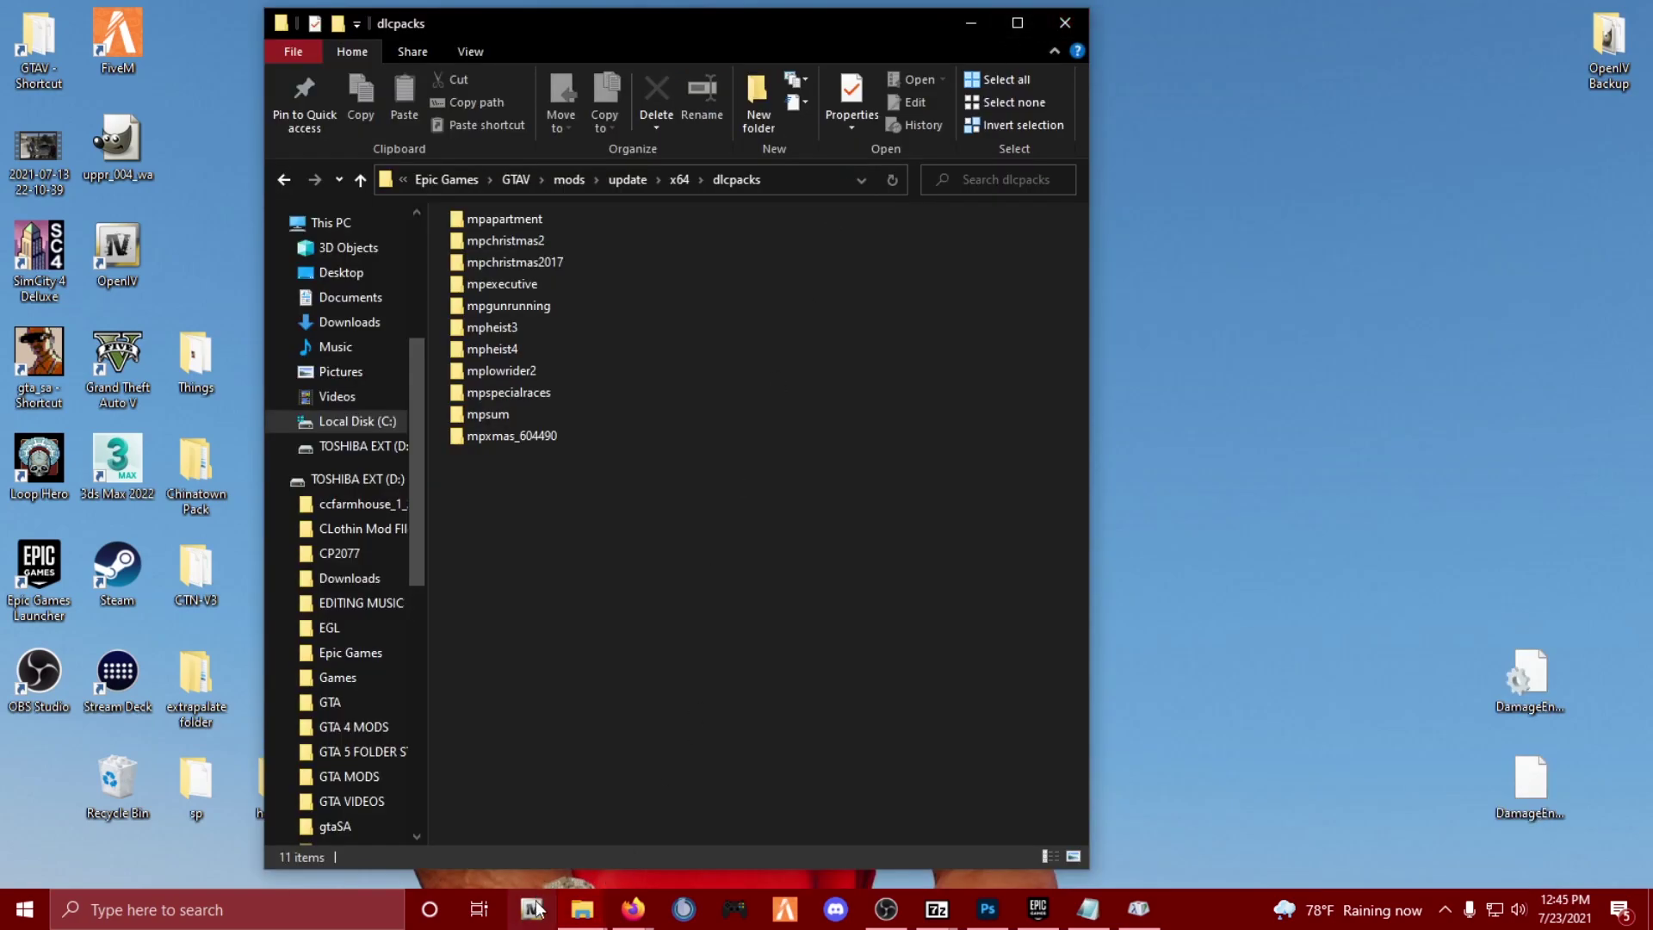
pyautogui.click(957, 24)
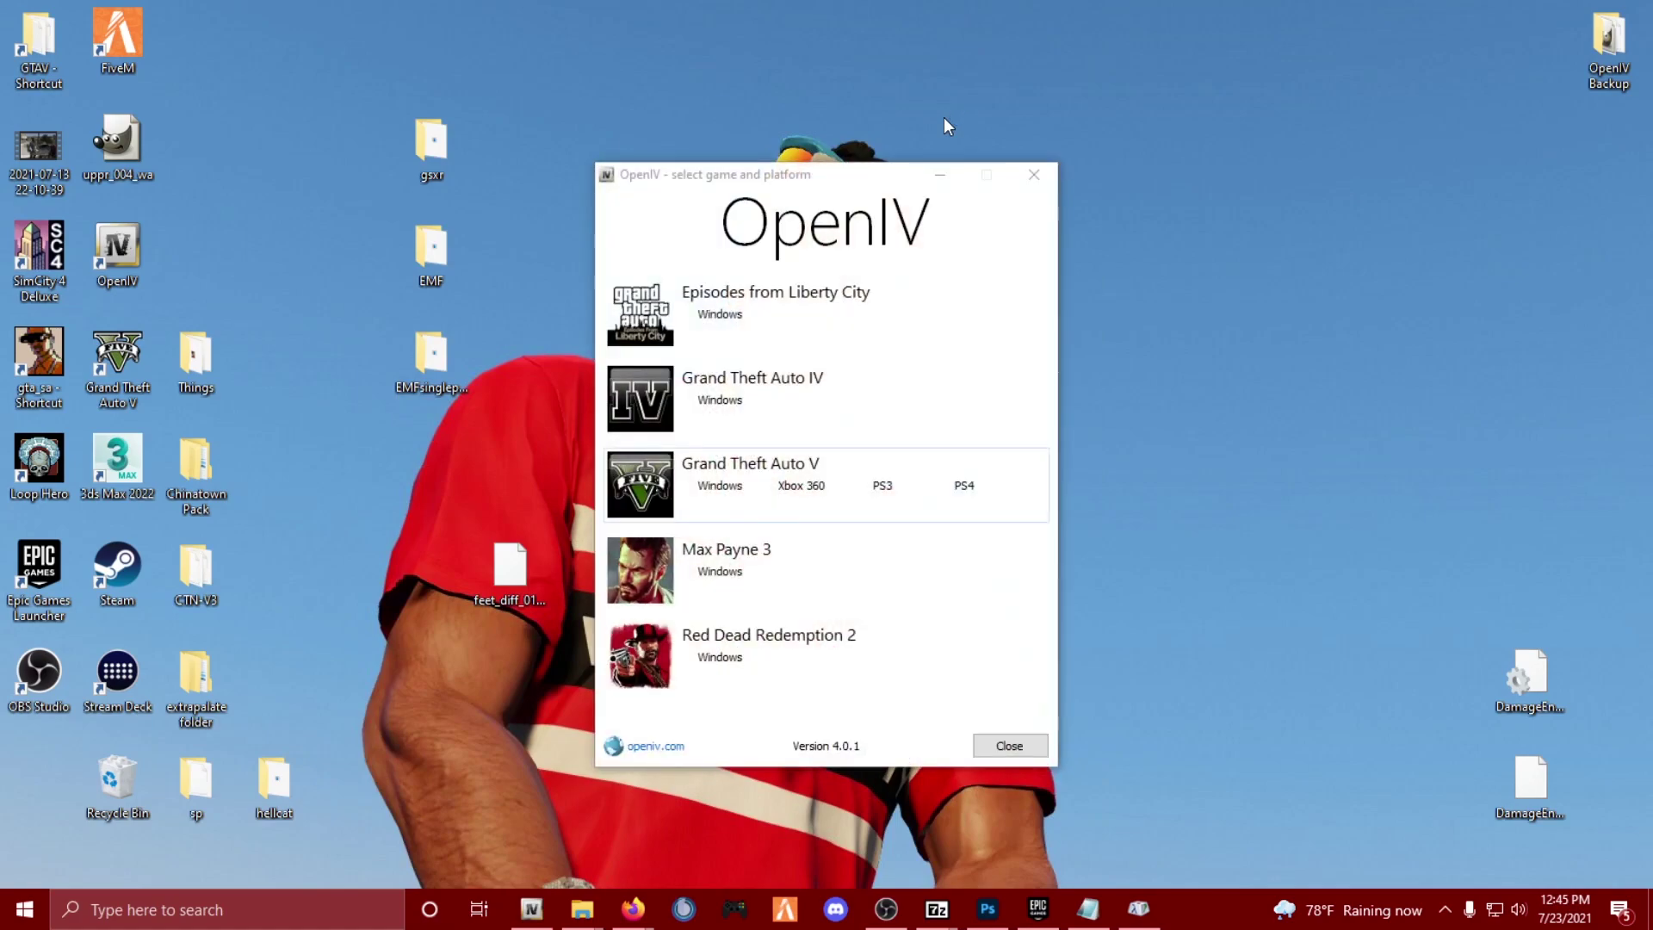
# - Open Grand Theft Auto V for Windows in OpenIV, maximized, with edit mode enabled
pyautogui.click(716, 486)
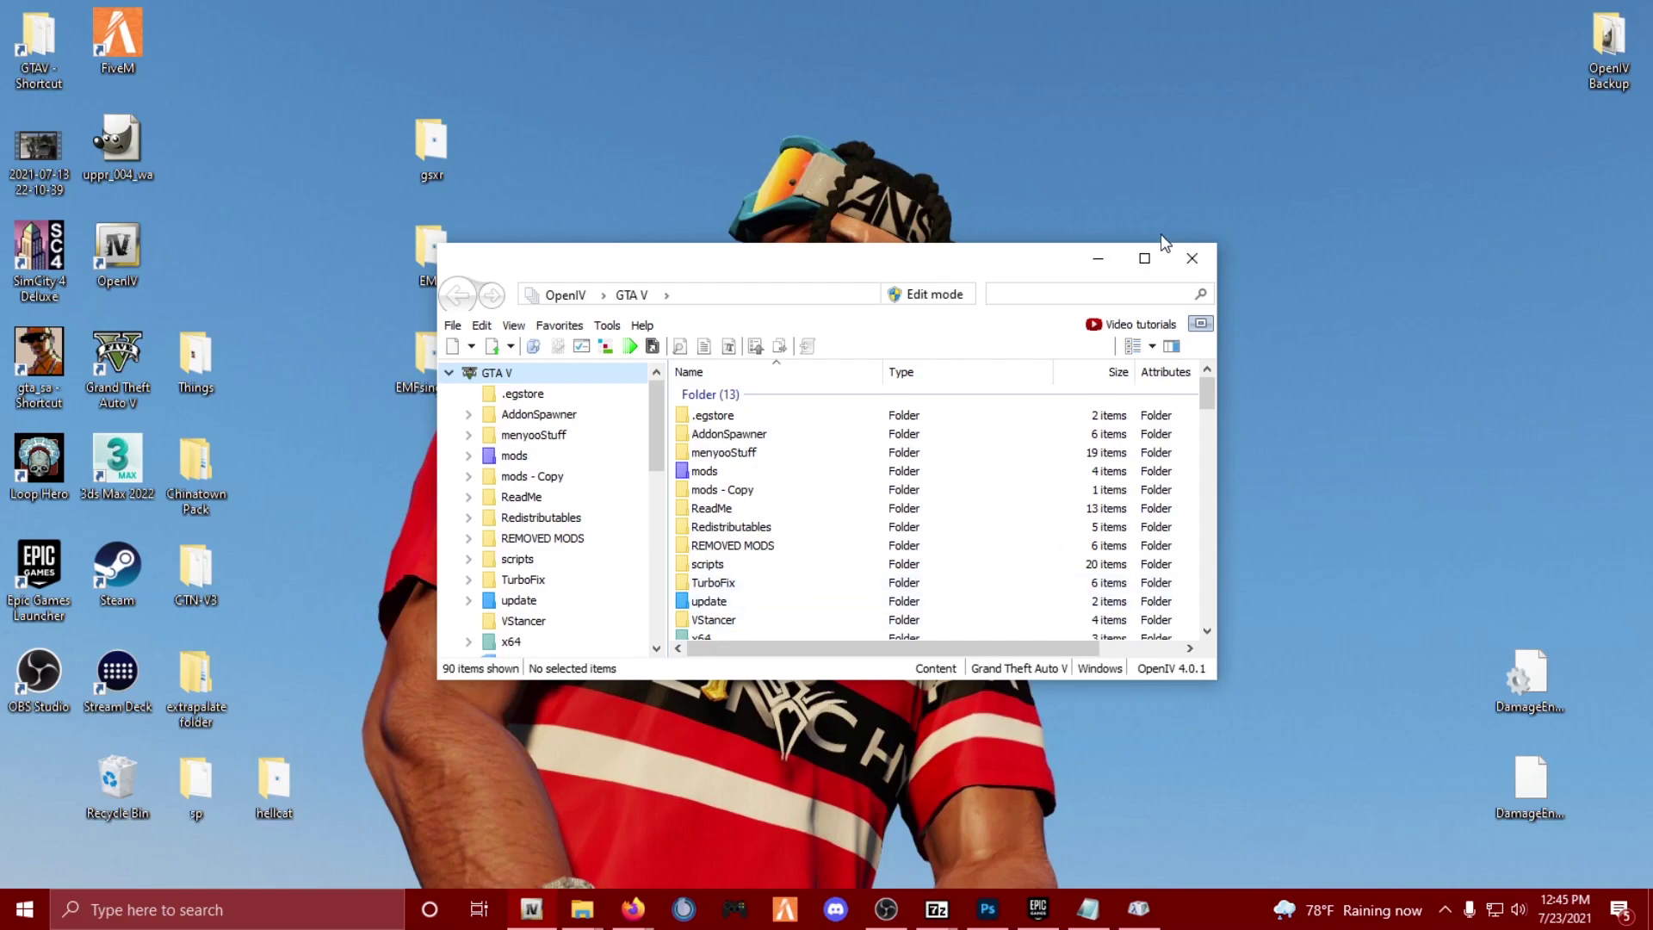
pyautogui.click(1144, 259)
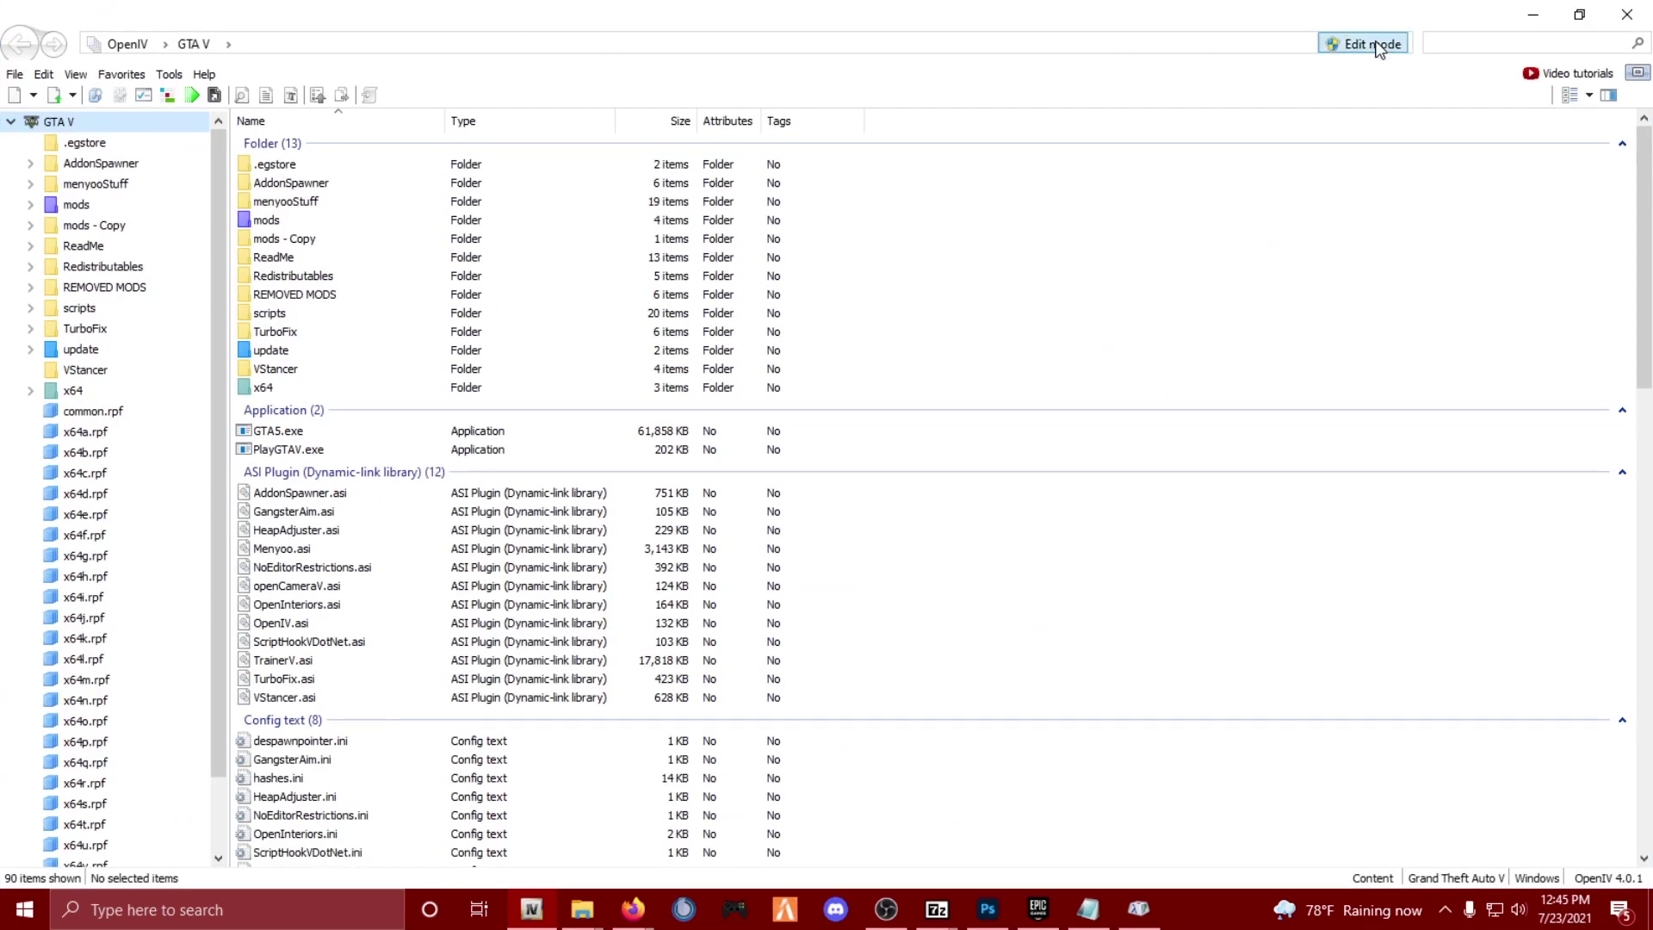
pyautogui.click(1372, 43)
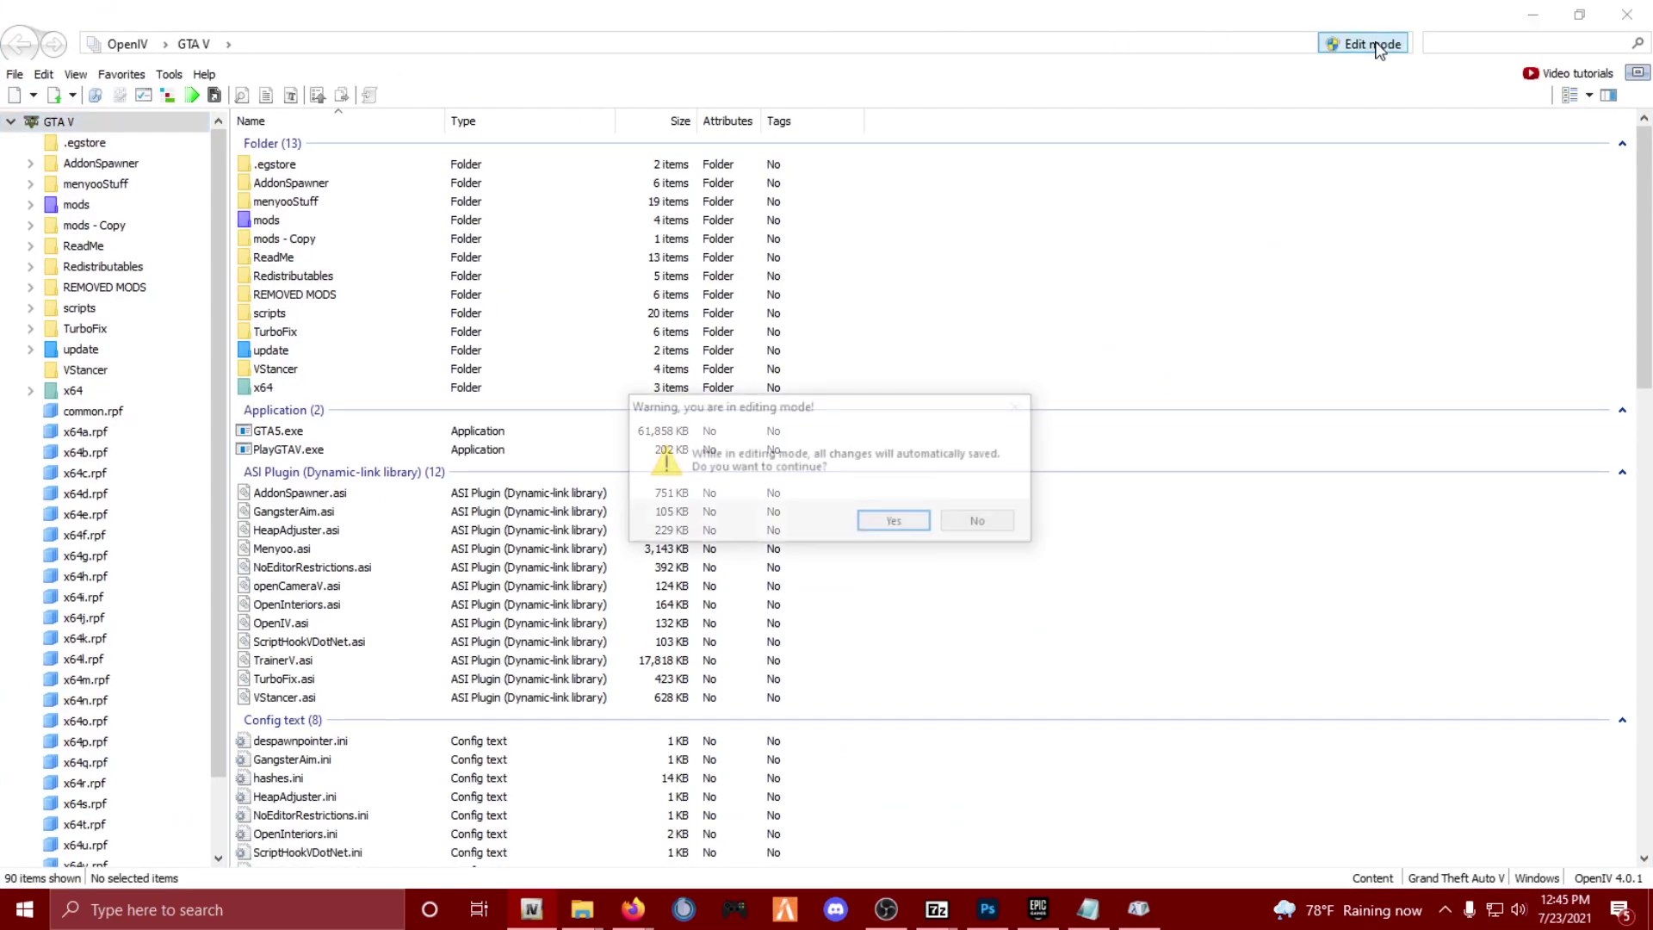
pyautogui.click(900, 521)
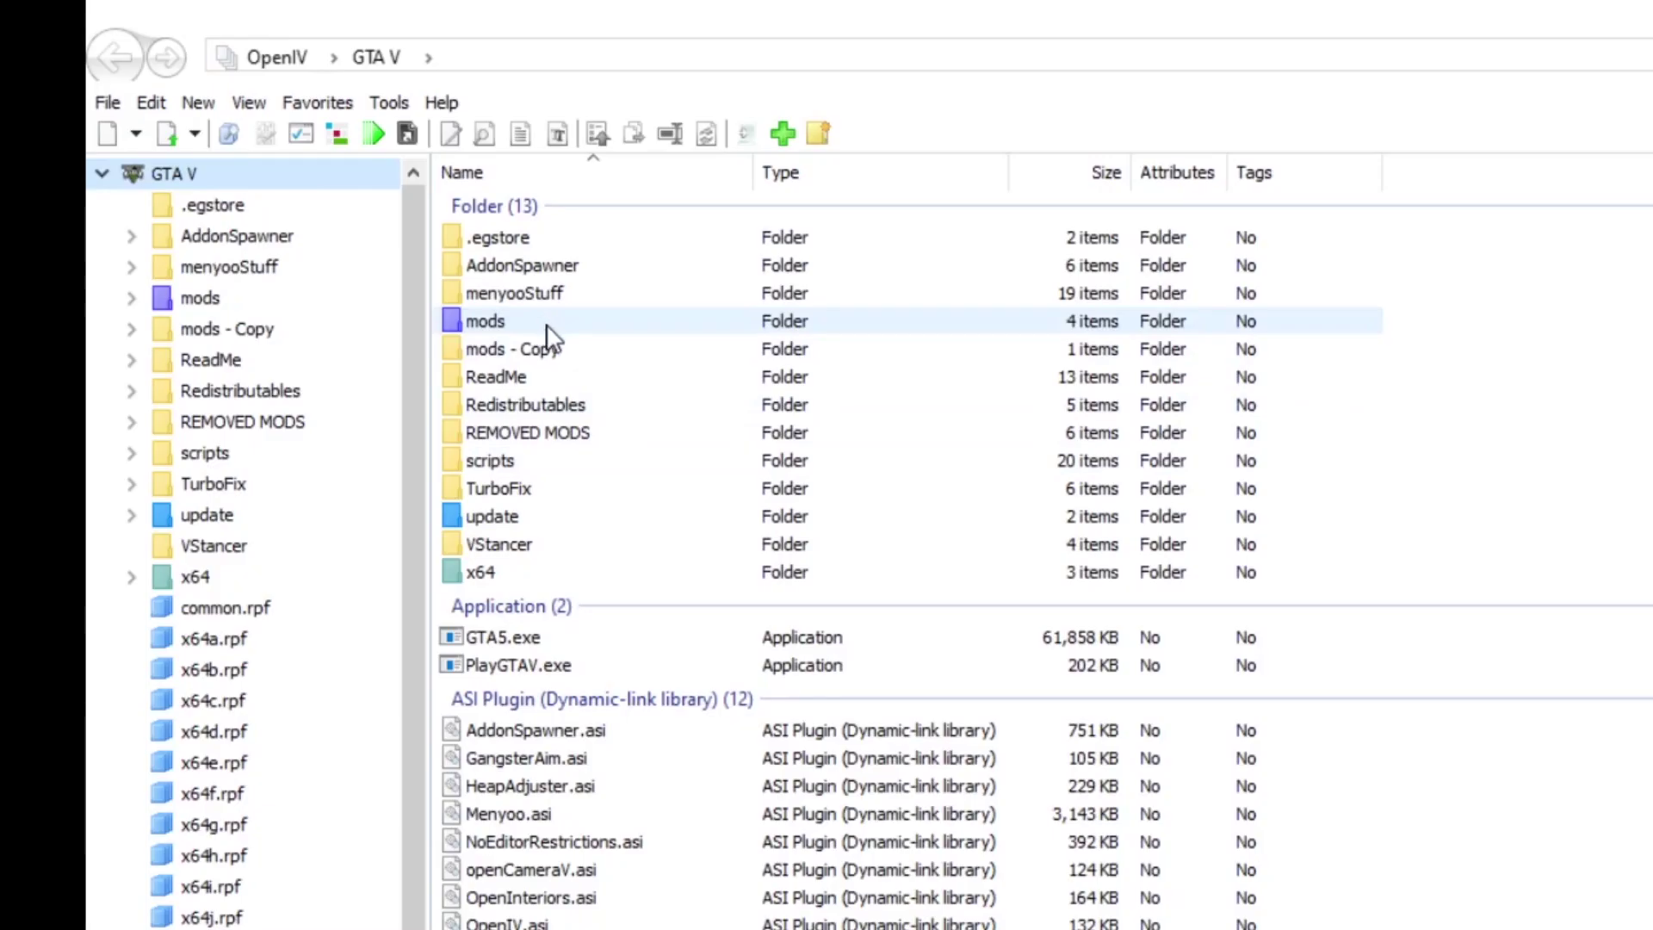
# - Open dlclist.xml from mods\update\update.rpf\common\data in the Text editor
pyautogui.doubleClick(303, 222)
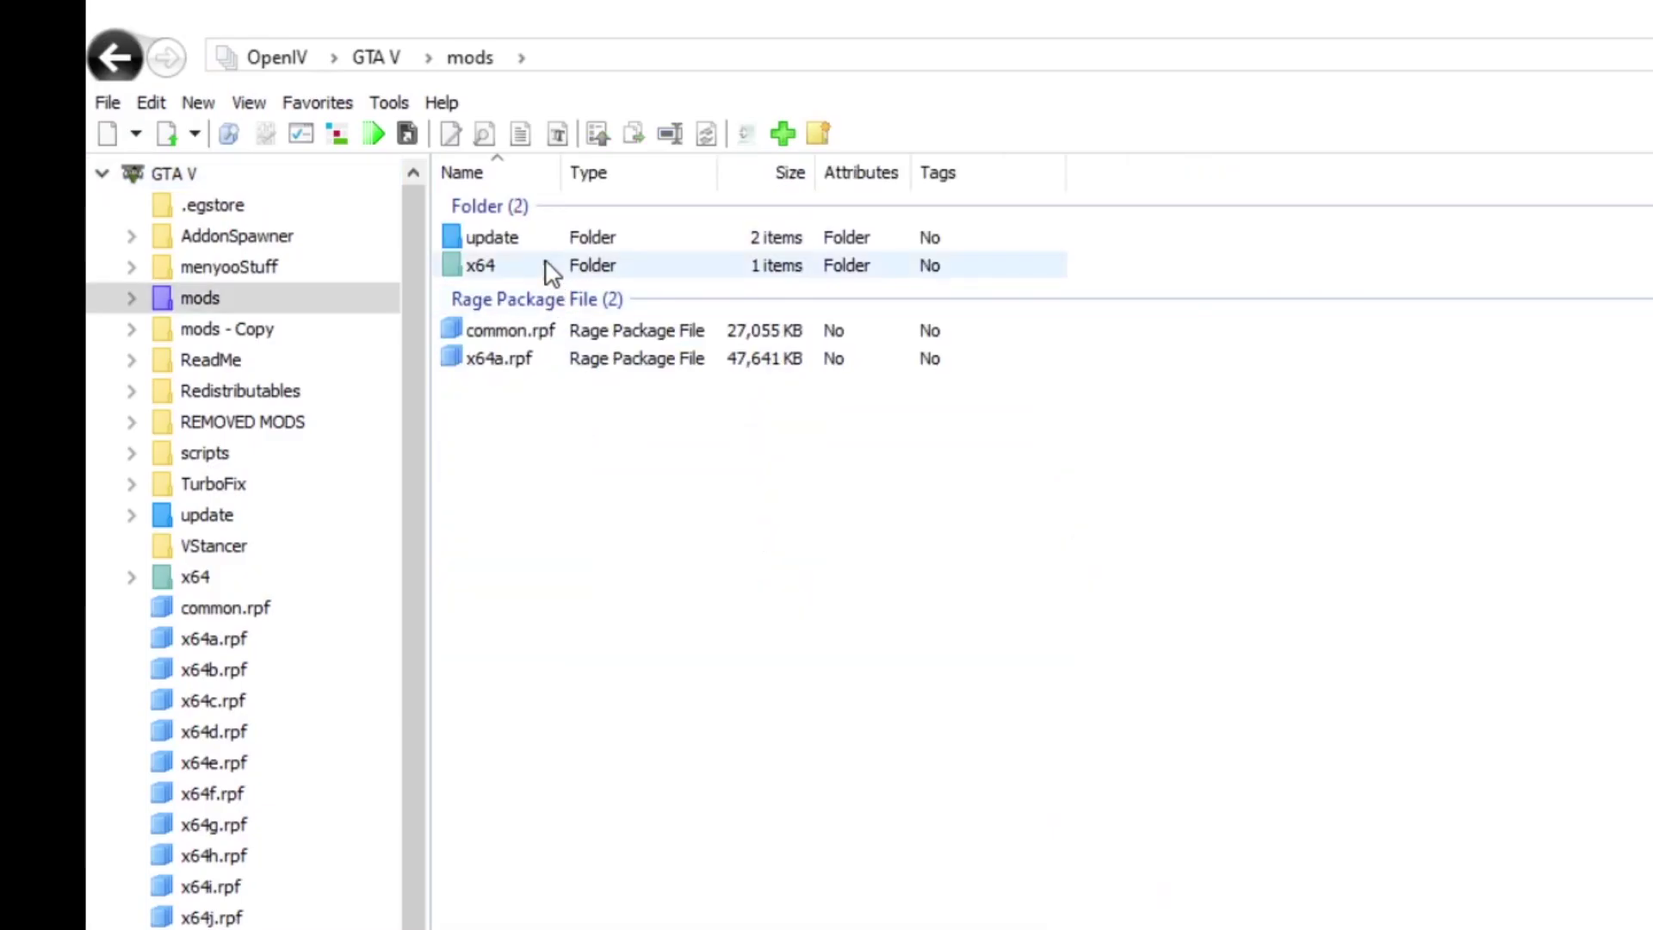
pyautogui.doubleClick(508, 238)
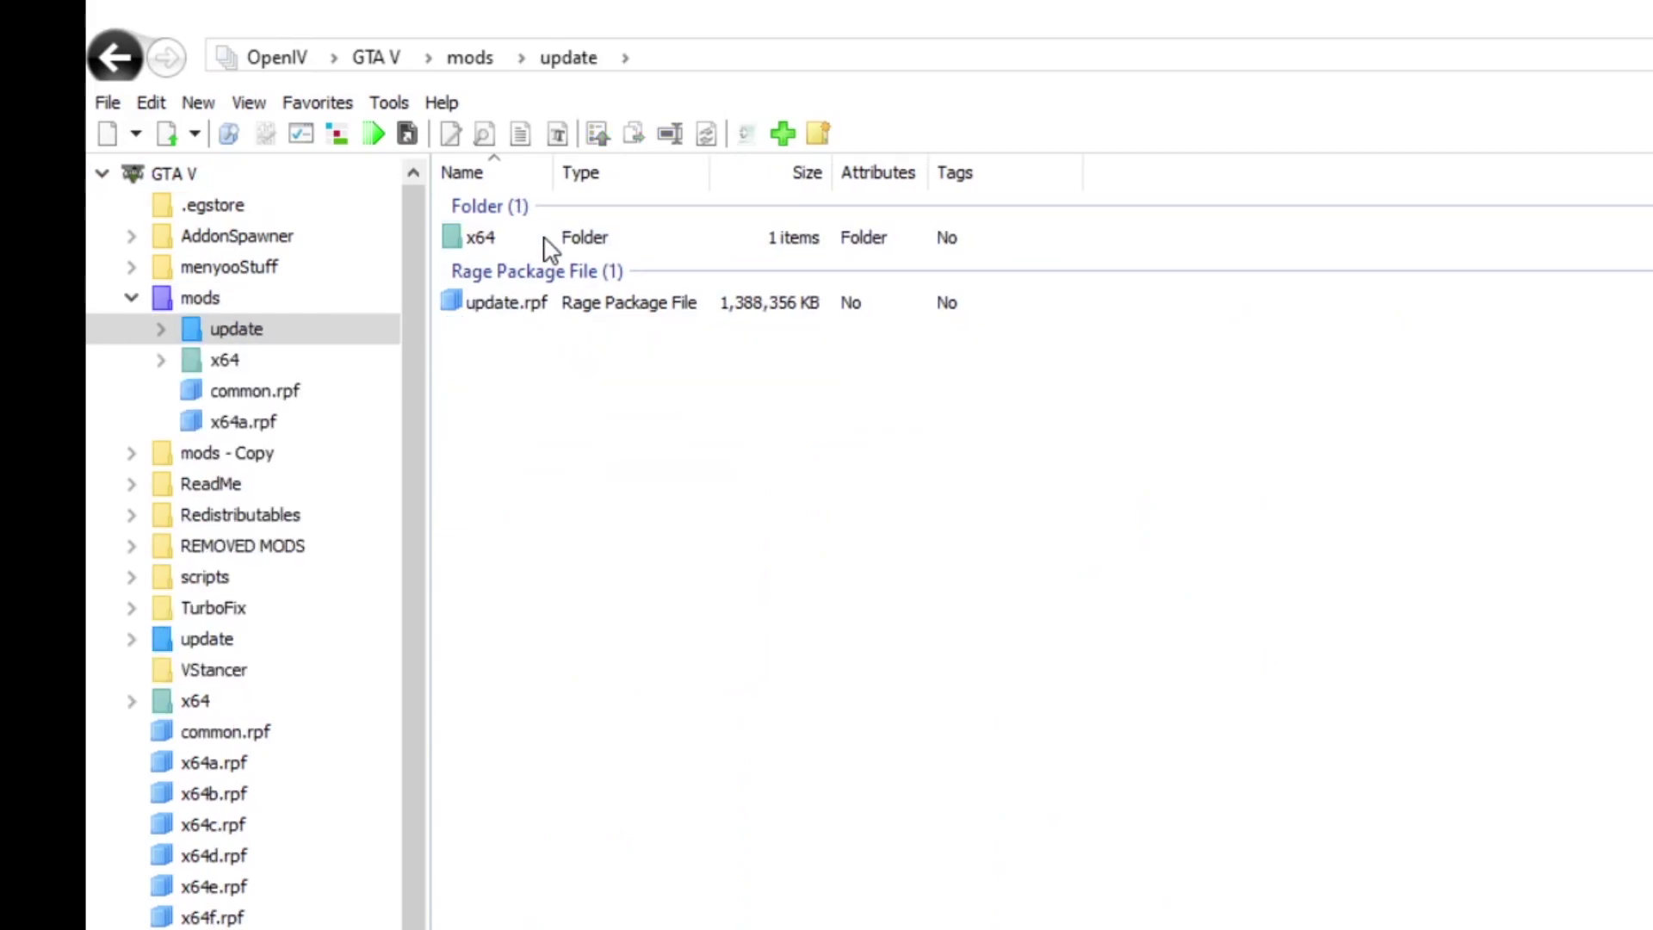
pyautogui.doubleClick(544, 302)
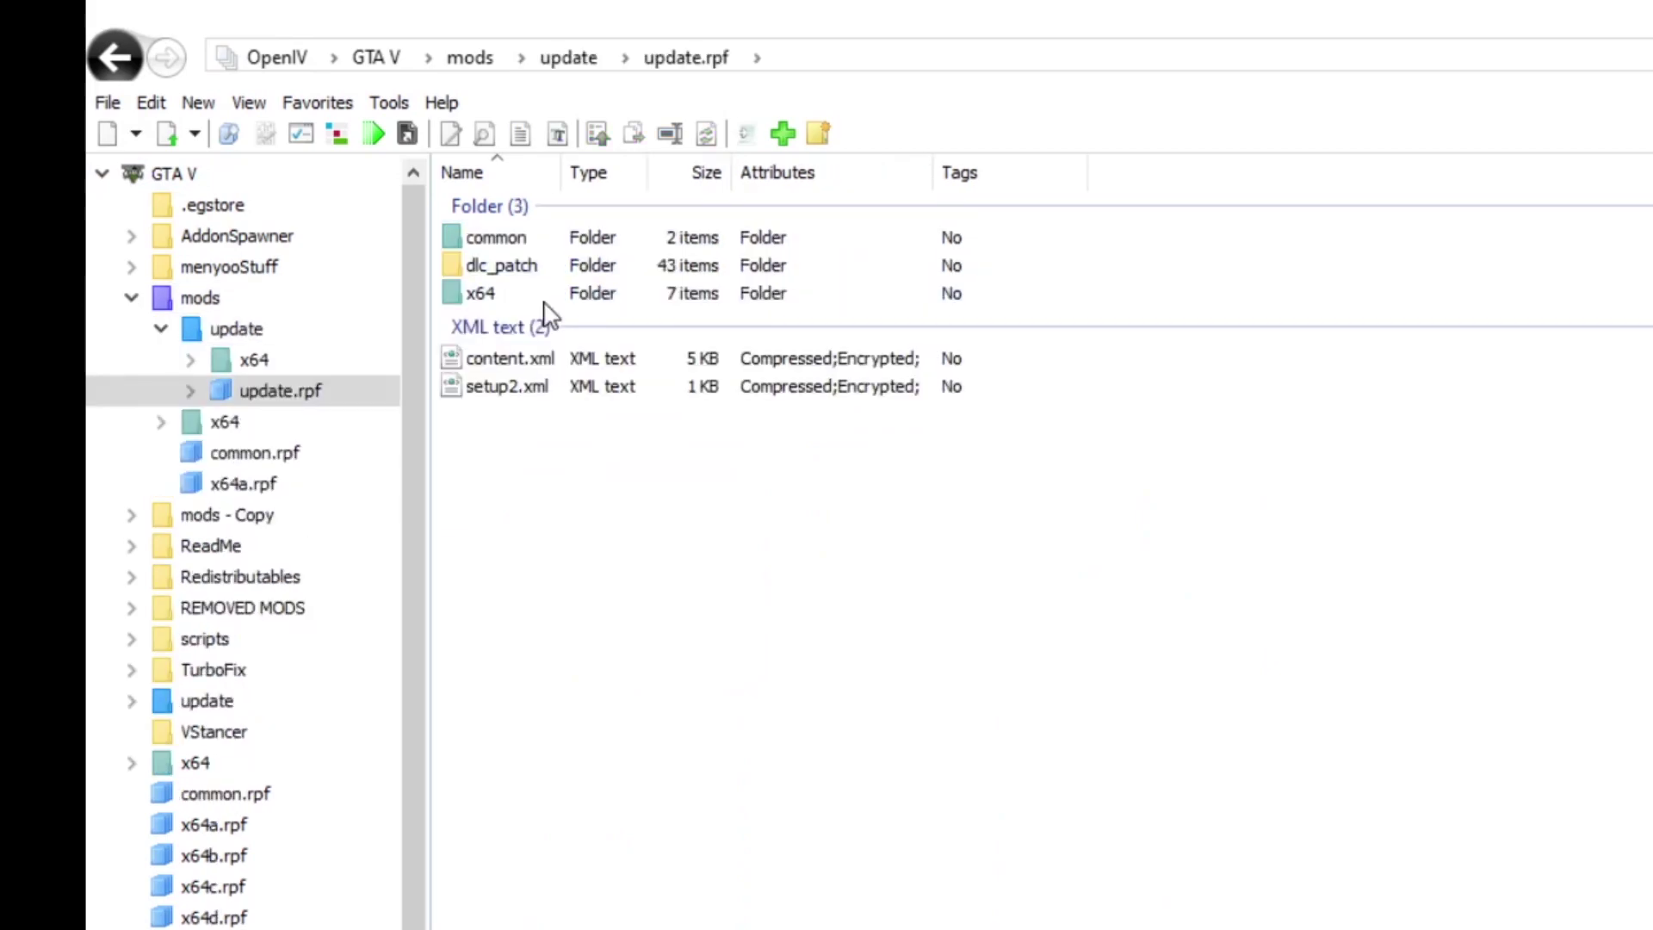
pyautogui.doubleClick(498, 236)
pyautogui.doubleClick(499, 240)
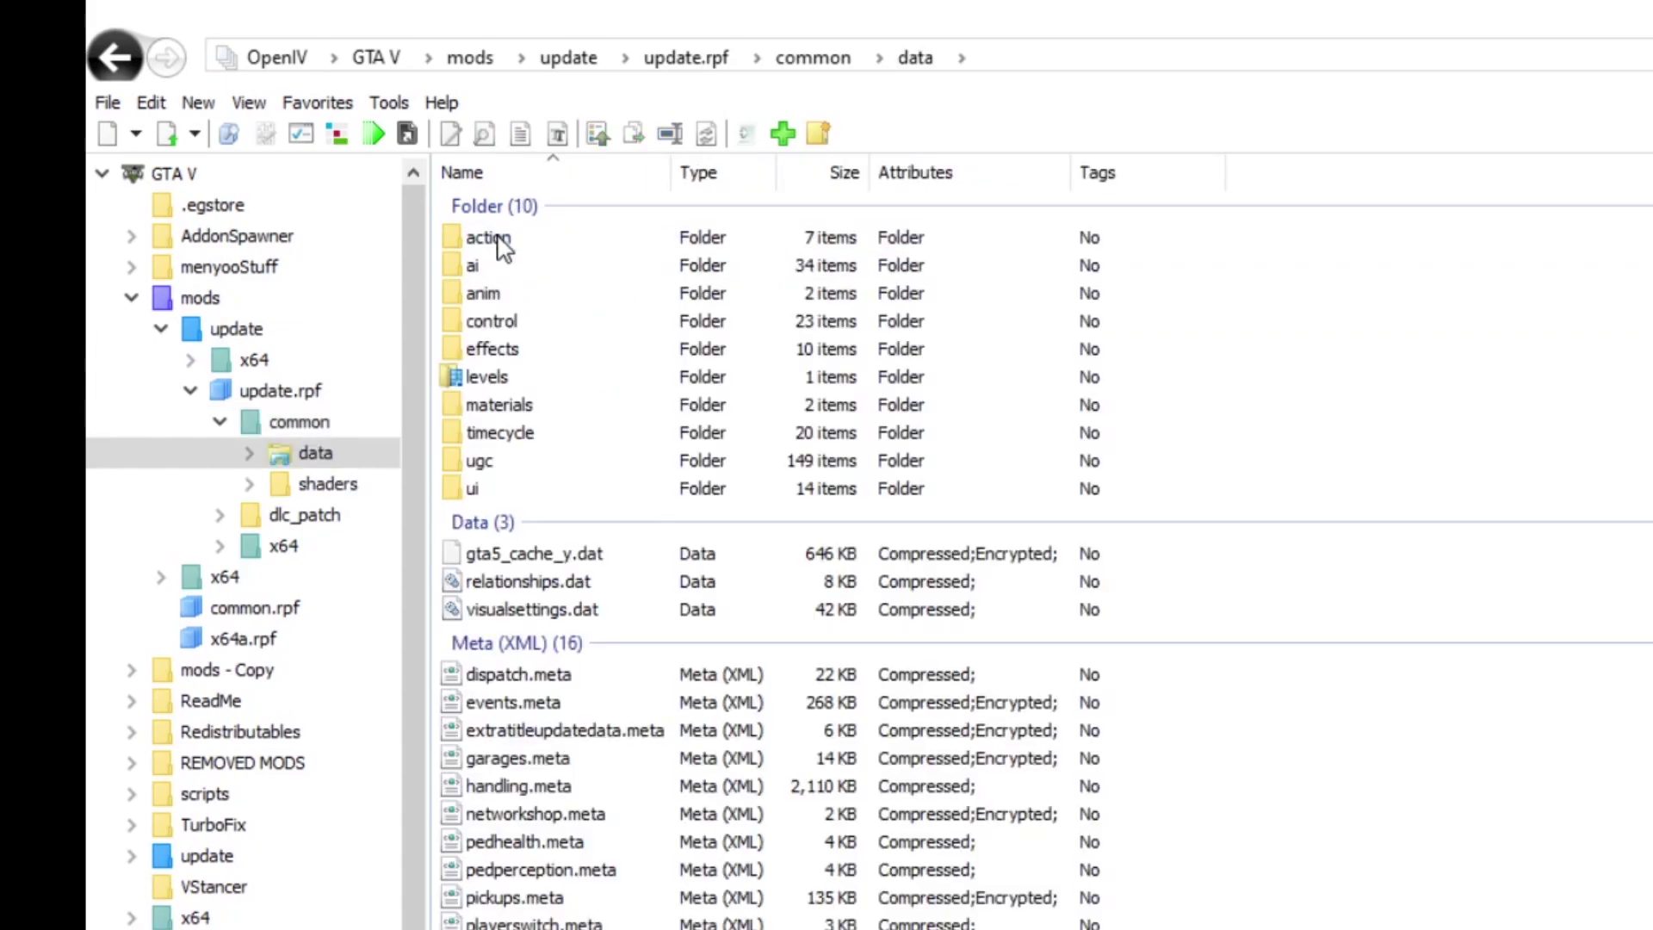
pyautogui.scroll(-6, 939, 405)
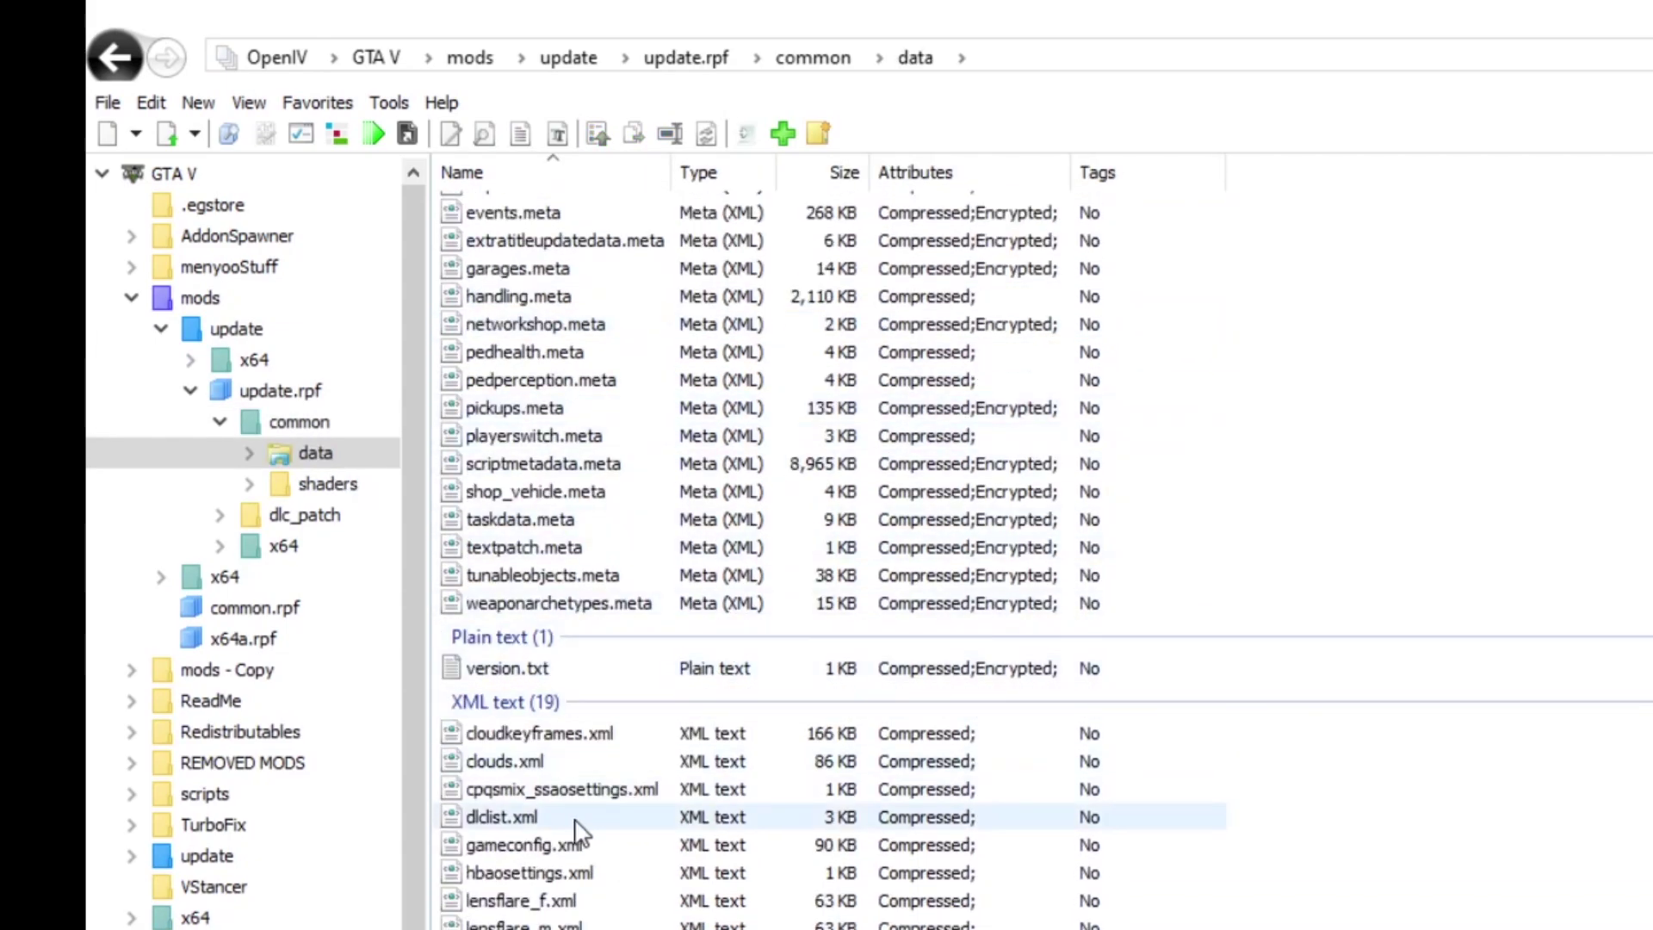
pyautogui.click(530, 822)
pyautogui.rightClick(527, 823)
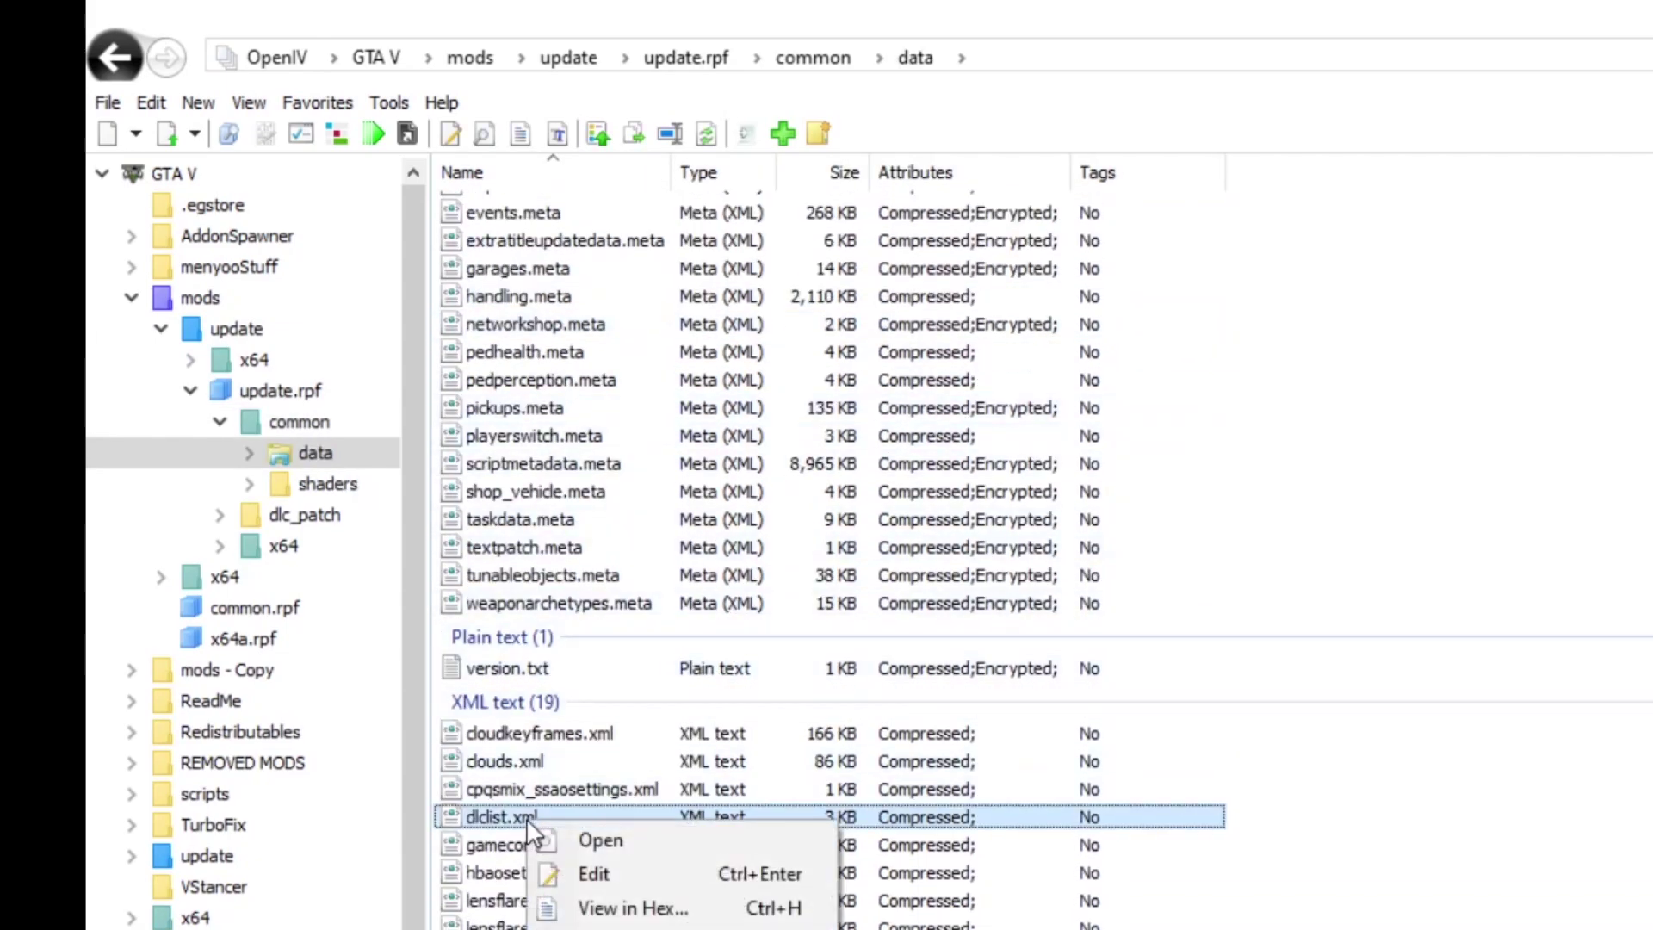
pyautogui.click(586, 877)
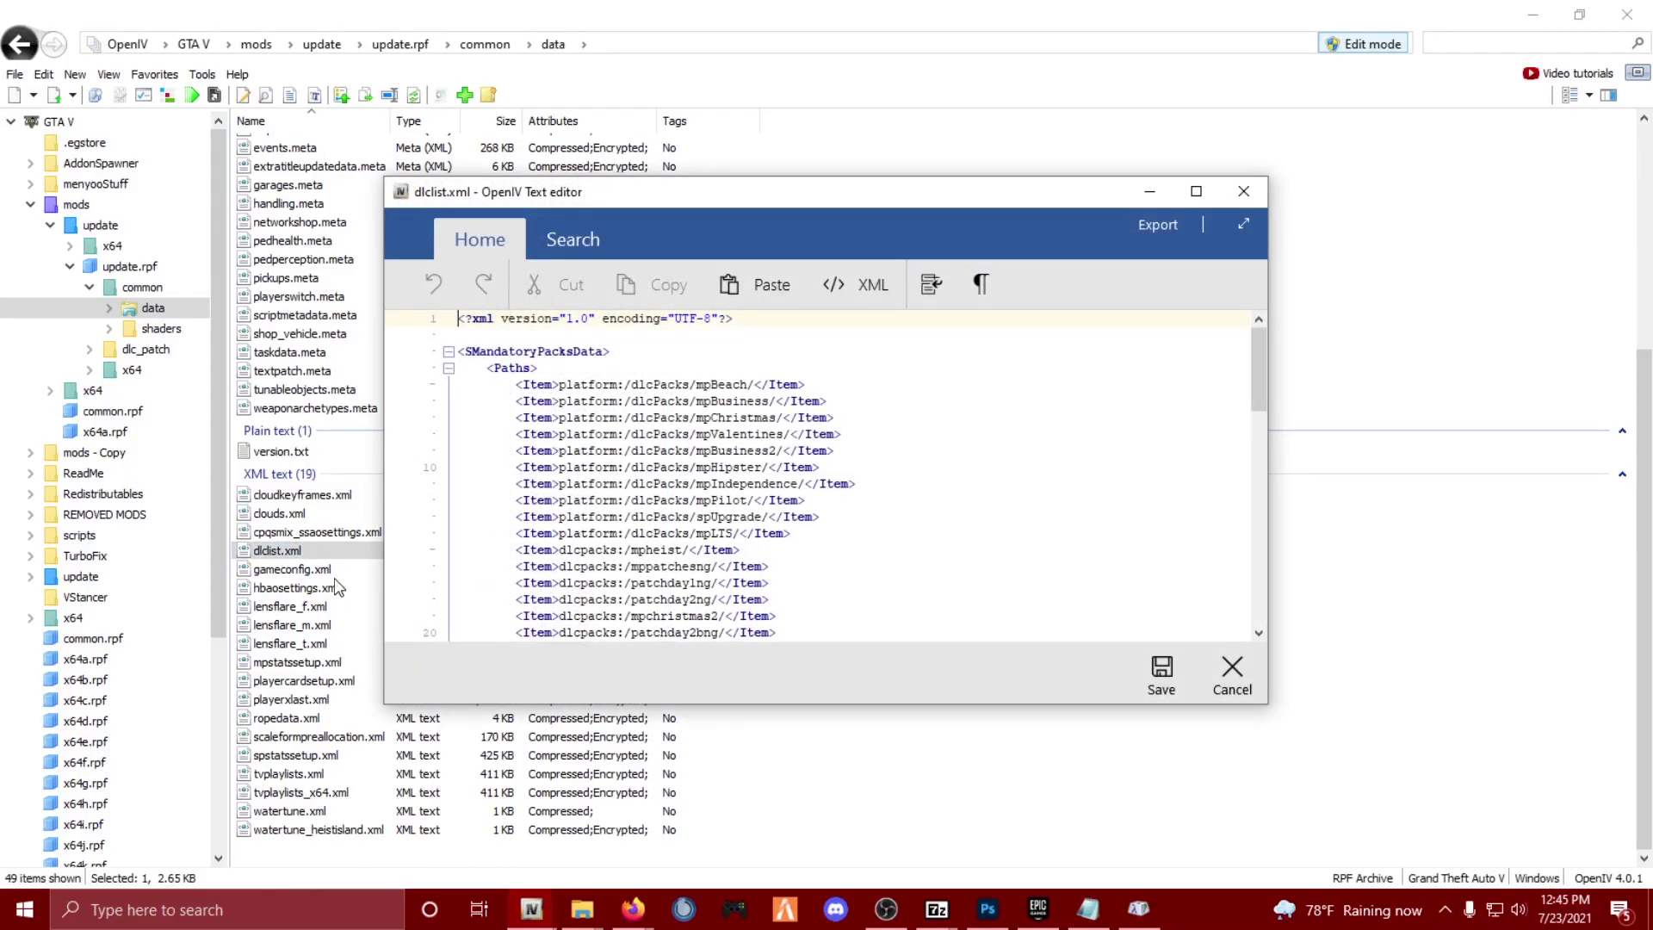
# - Copy the EMFsingleplayer and EMF Item lines at the end of dlclist.xml
pyautogui.scroll(-15, 1052, 395)
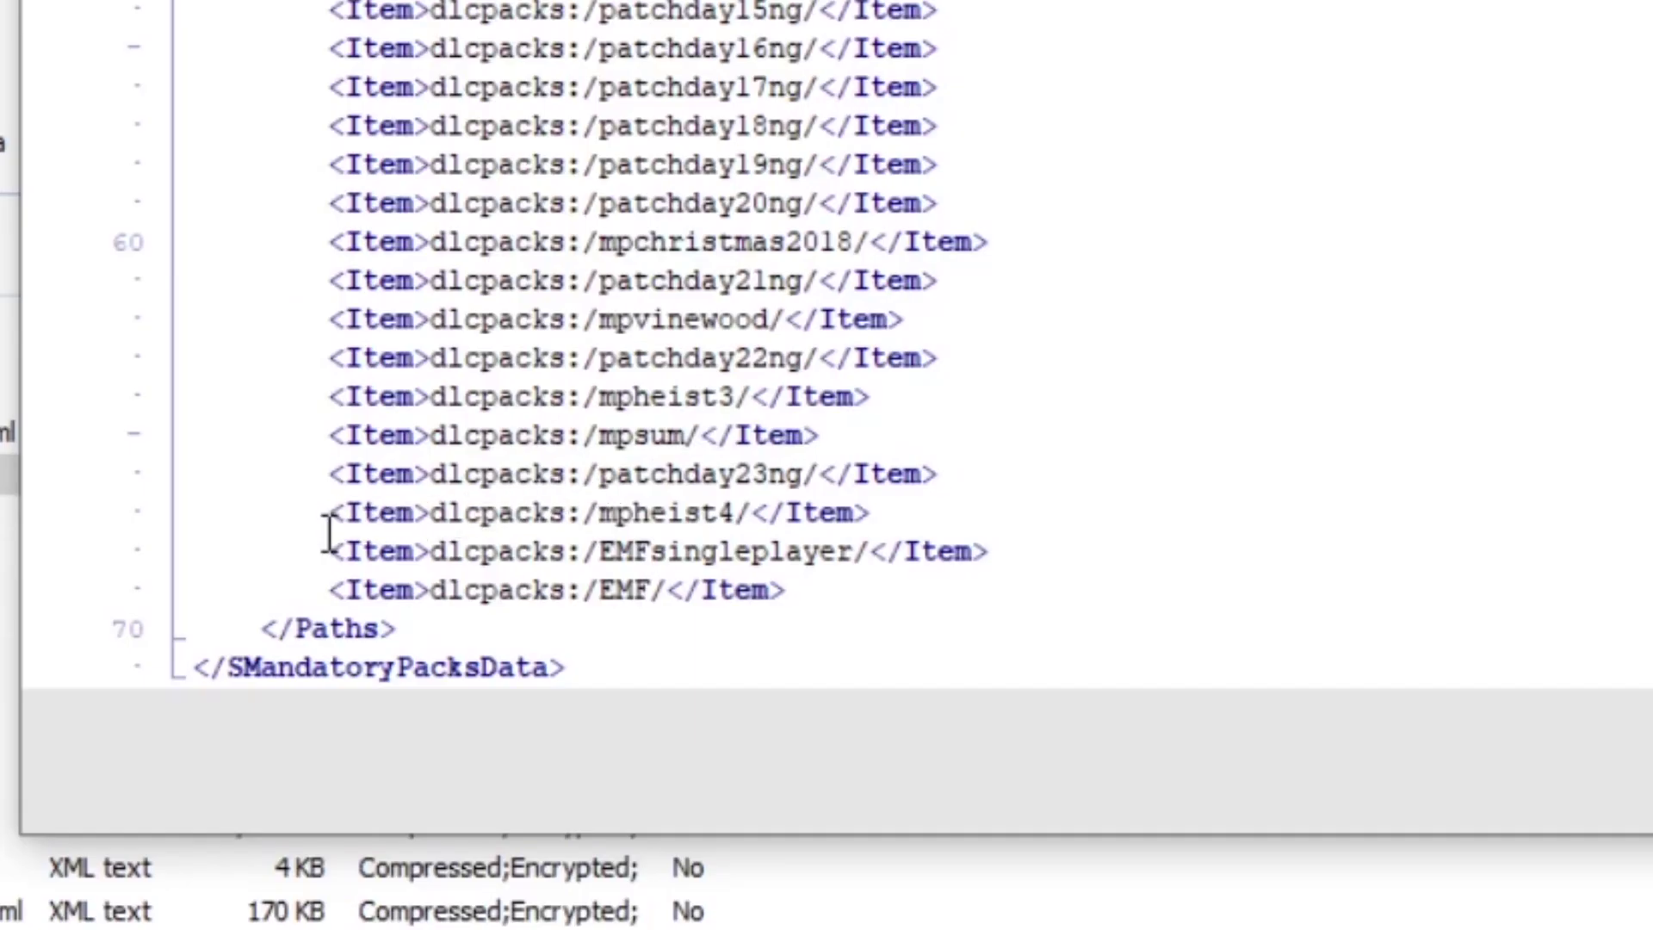
pyautogui.moveTo(329, 551); pyautogui.dragTo(1067, 584)
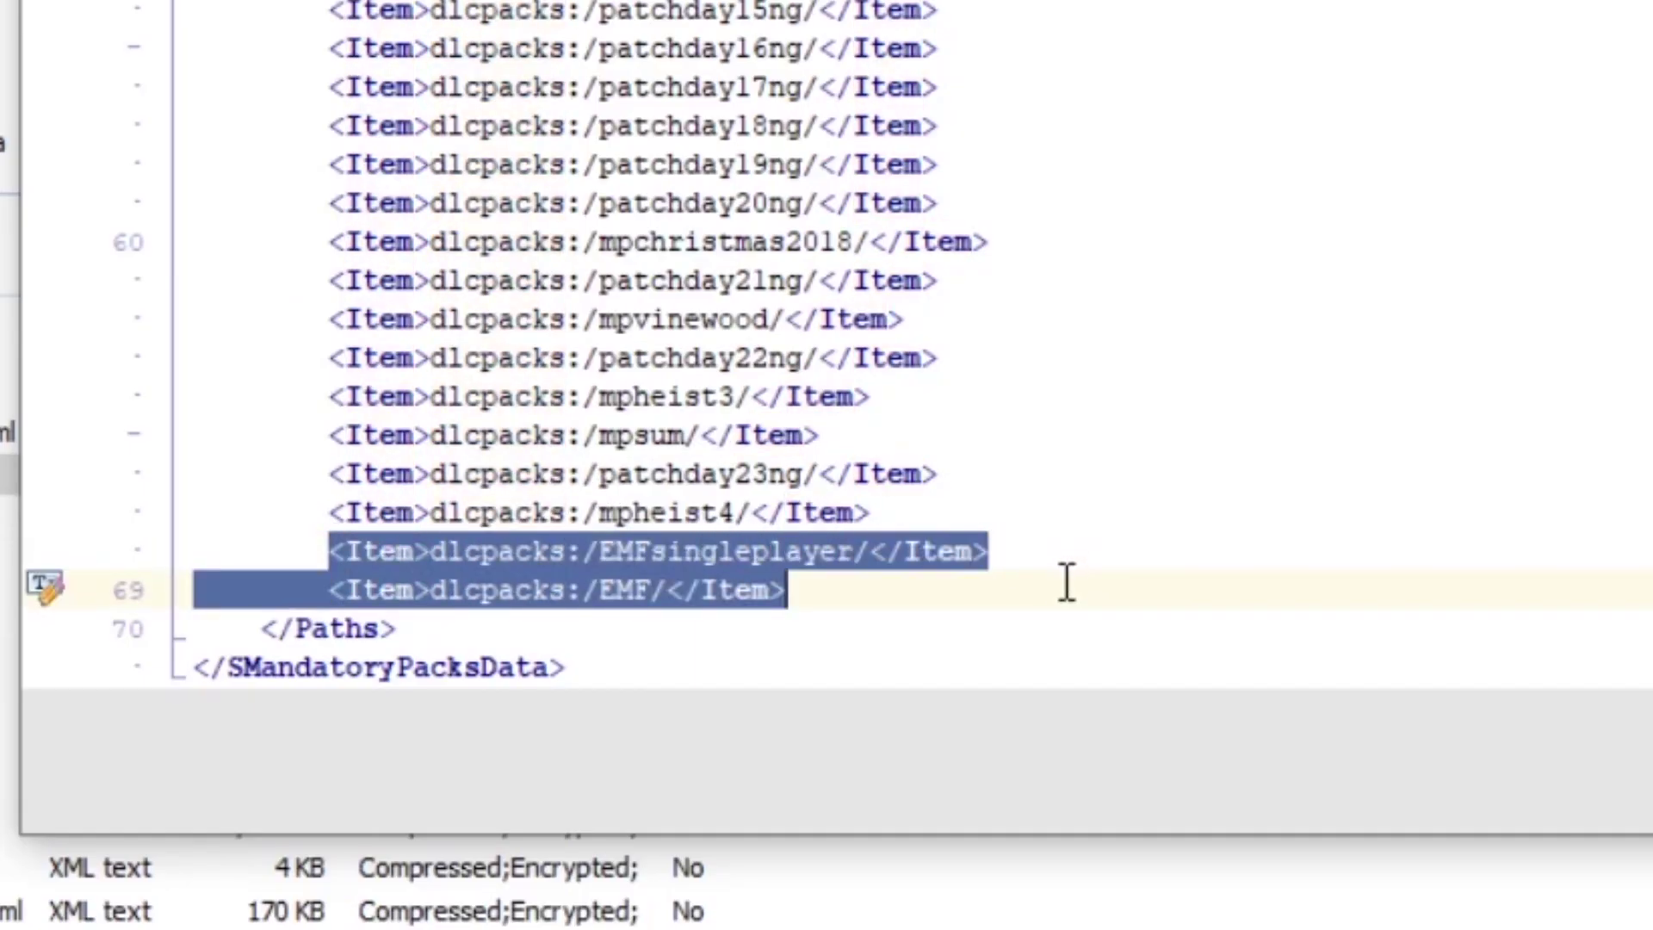
pyautogui.rightClick(608, 580)
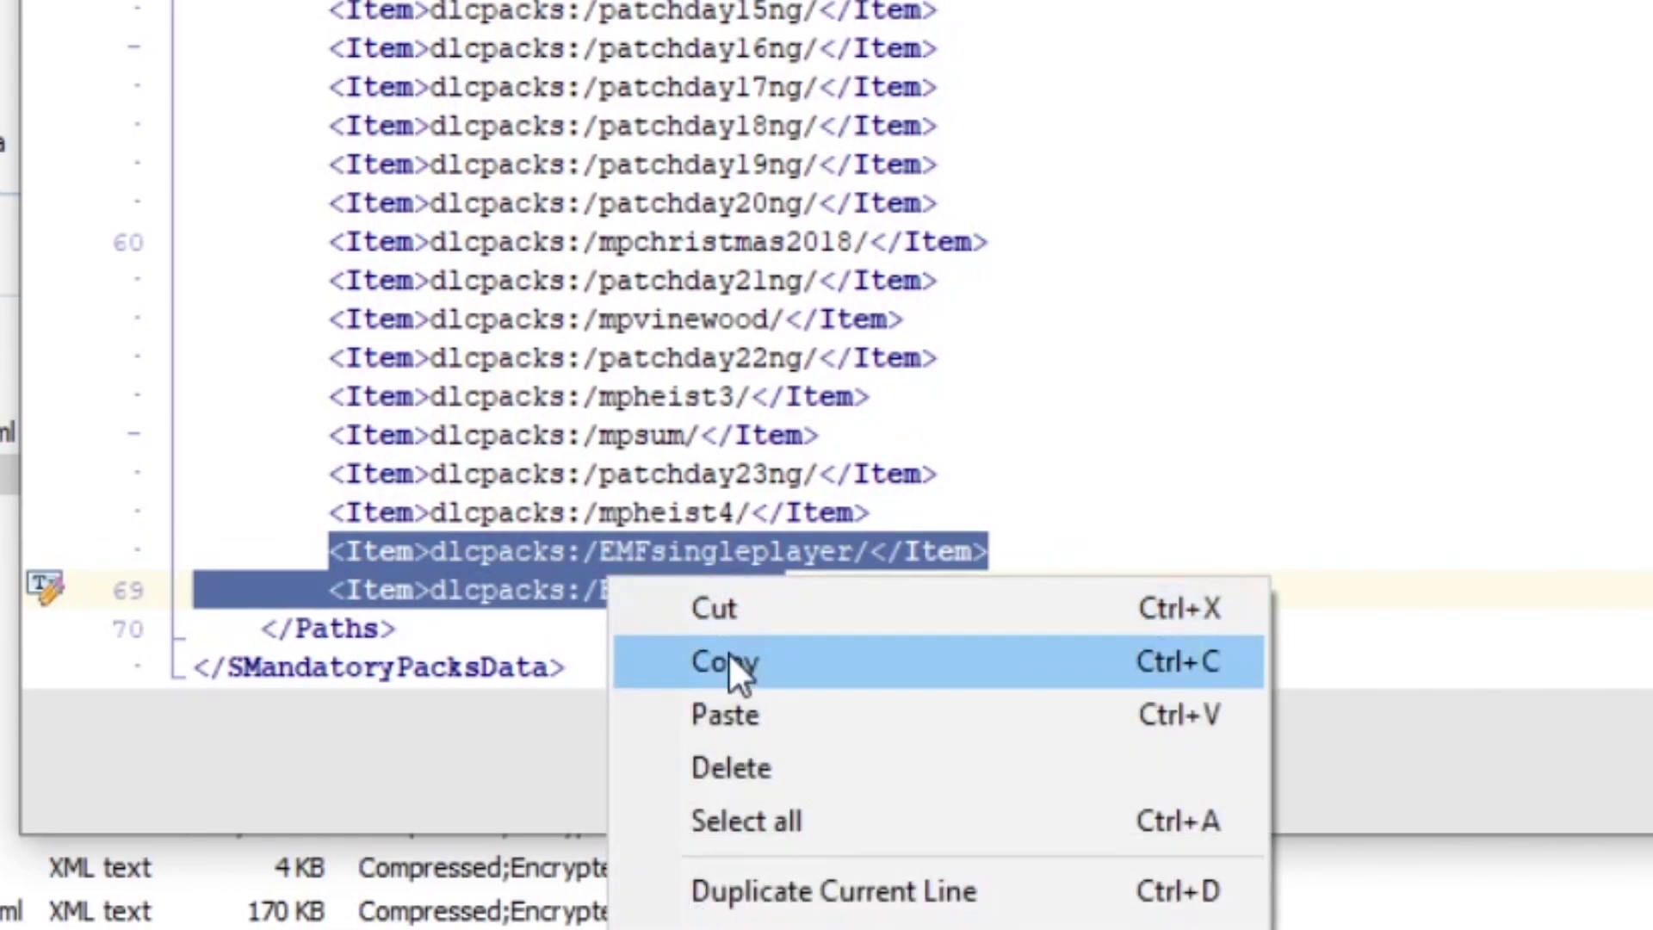
pyautogui.click(735, 659)
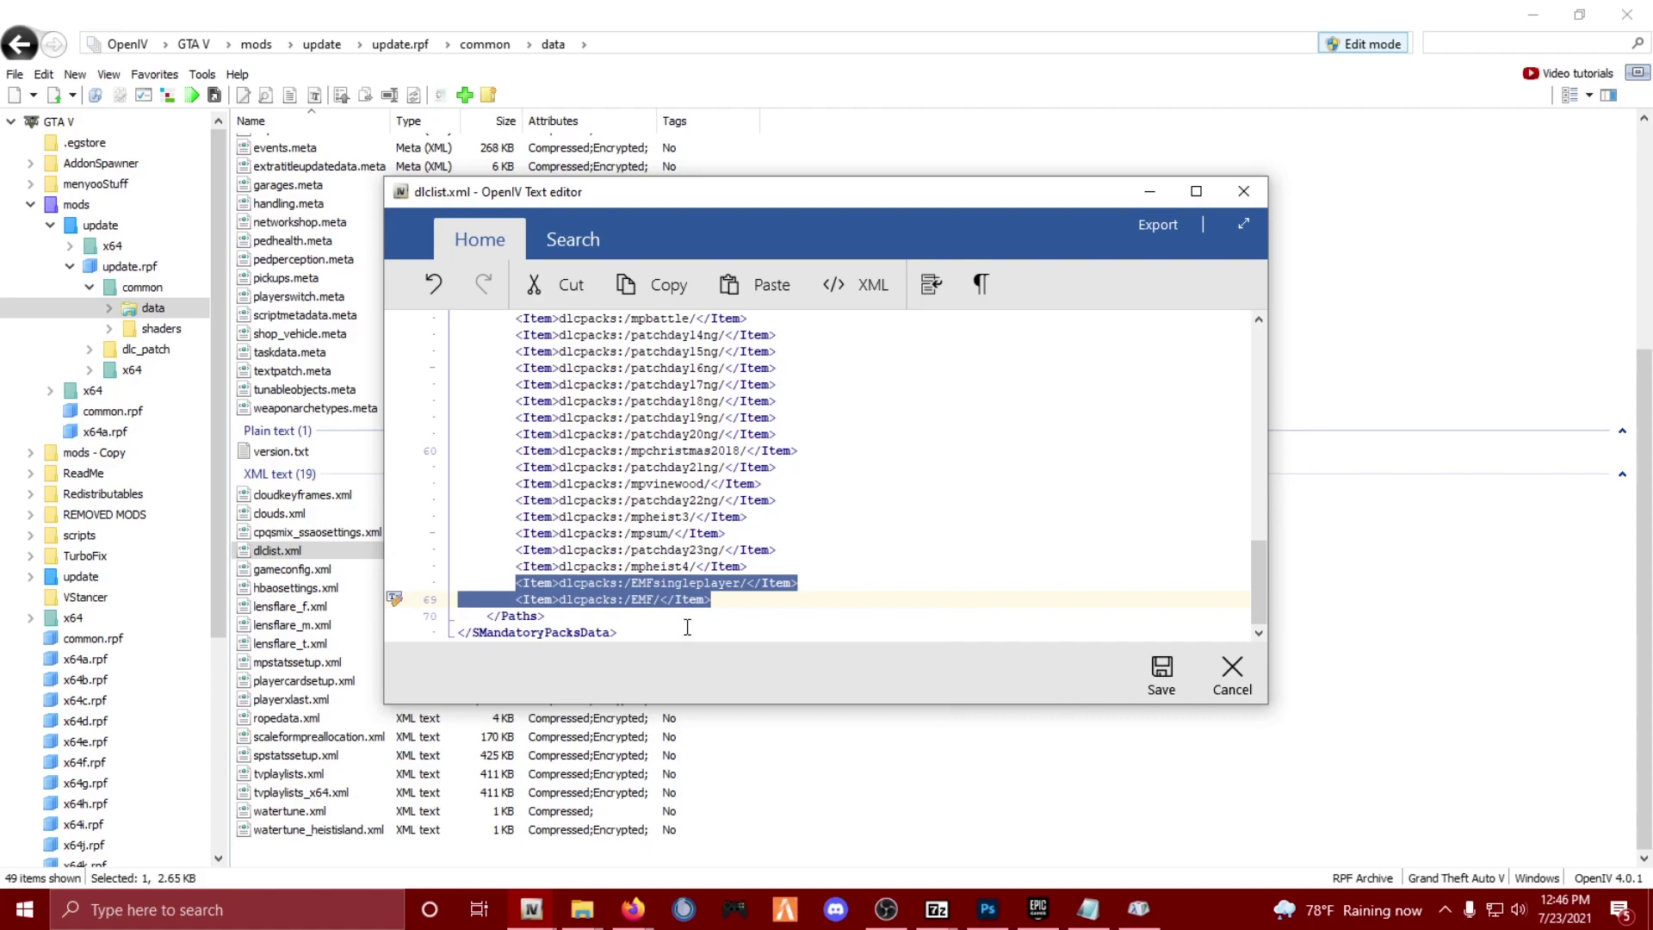
# - Paste the two EMF entry lines into a new Notepad note
pyautogui.press('super')
pyautogui.write('note')
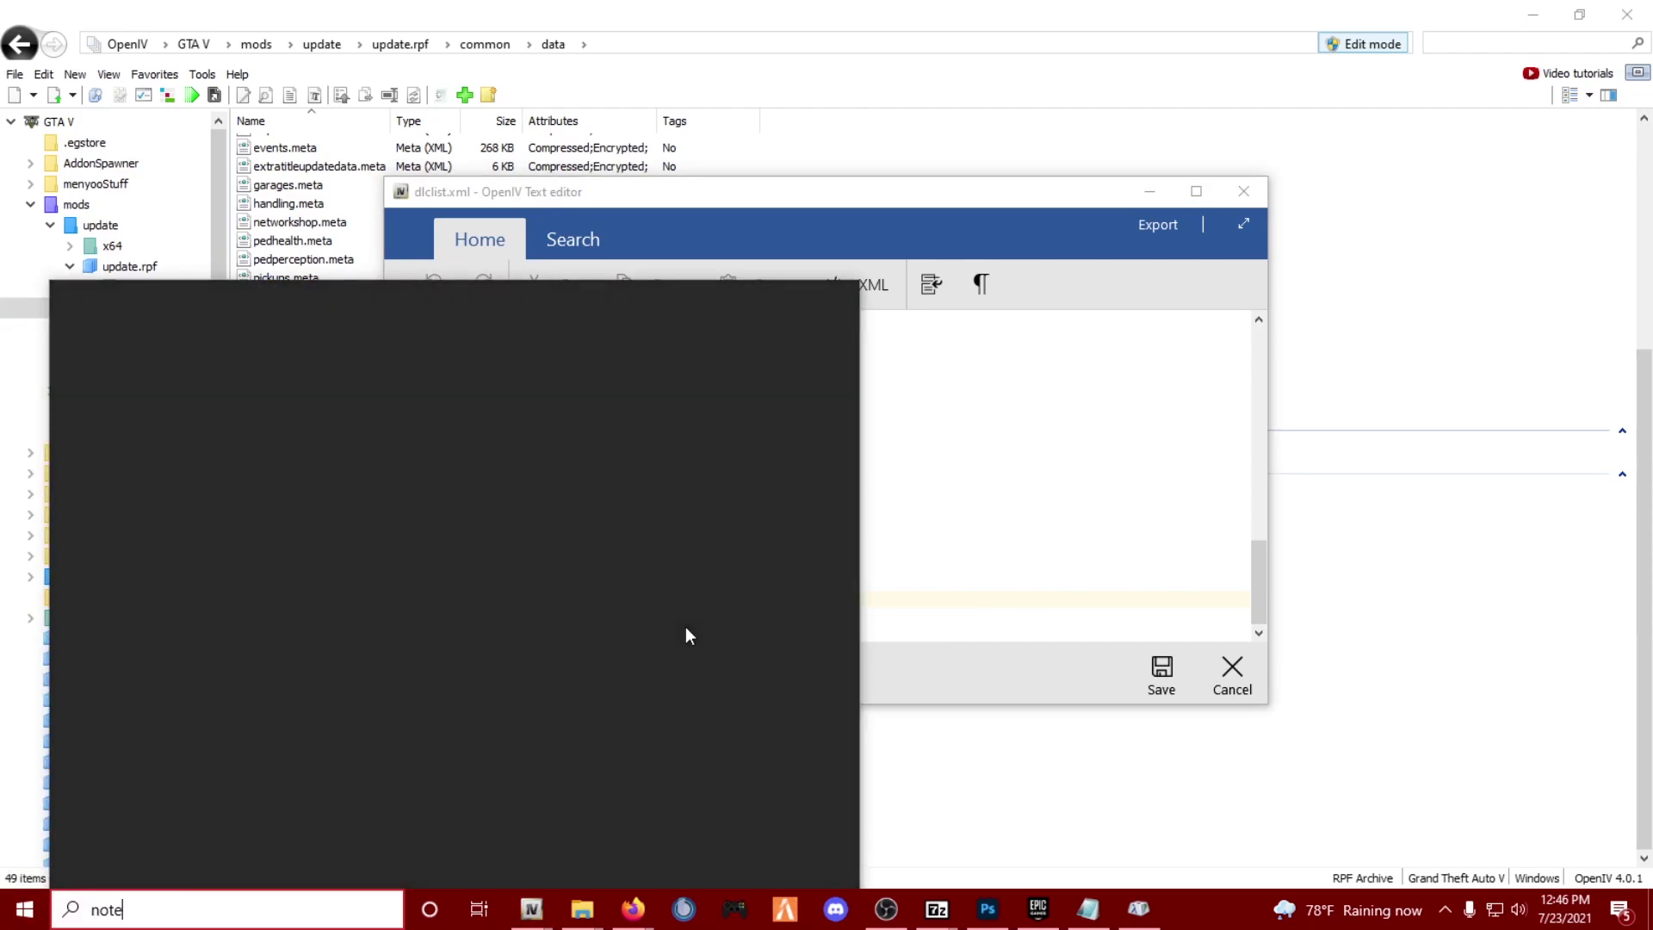
pyautogui.press('Return')
pyautogui.hotkey('ctrl', 'v')
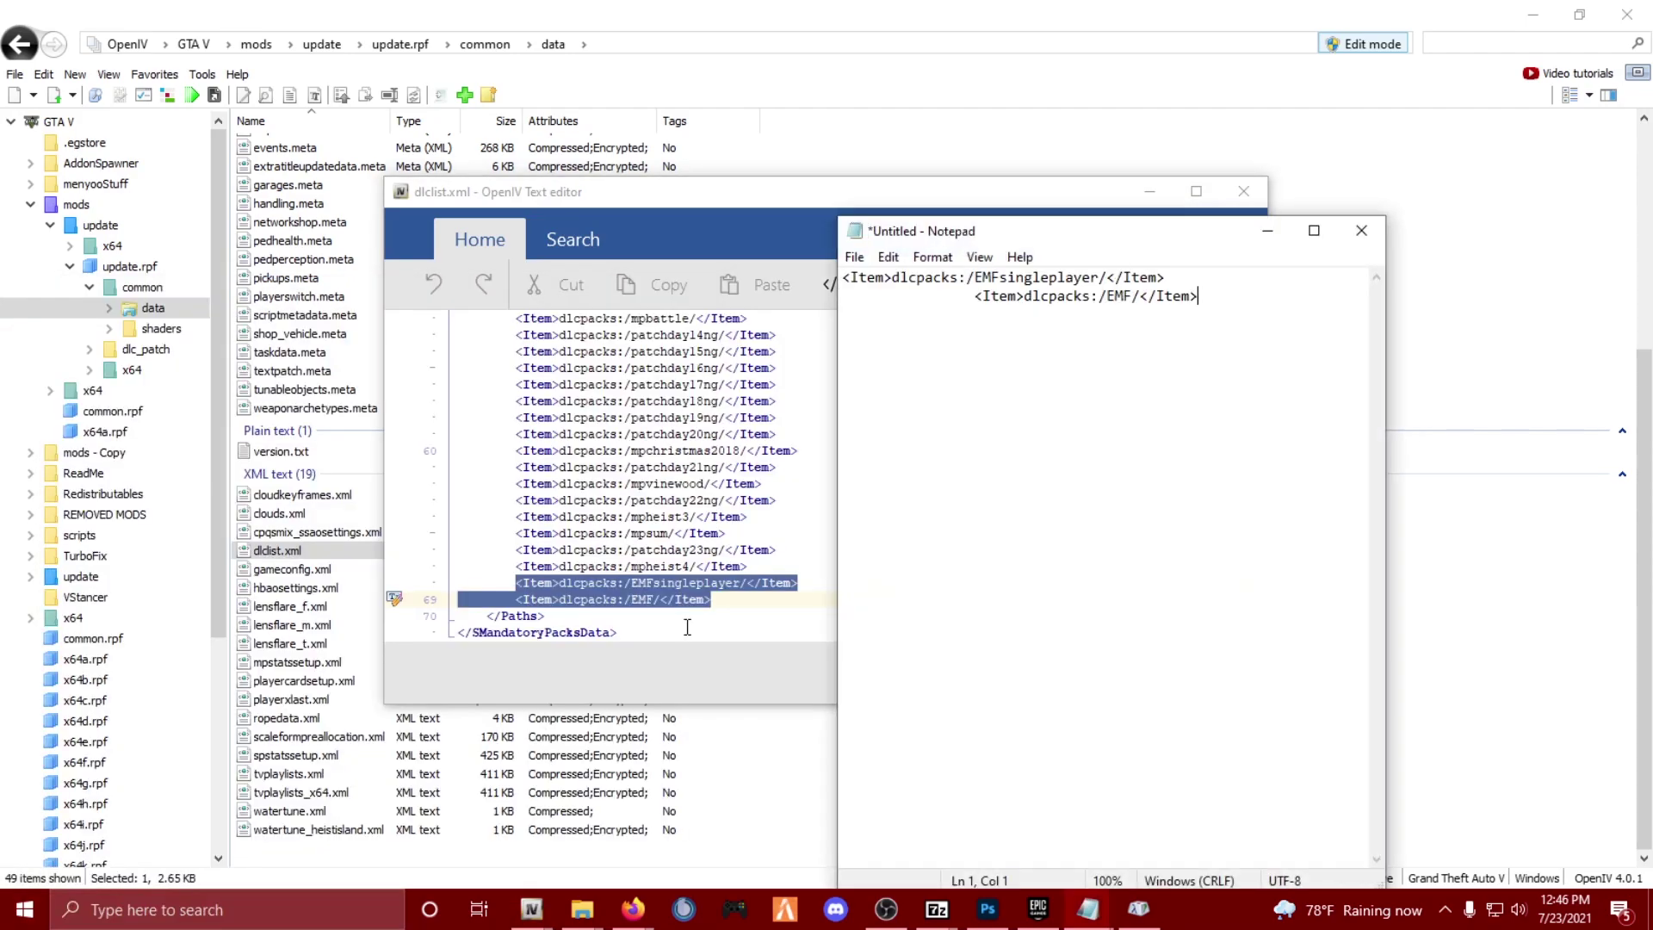
# - Remove the leading indent on line 2, then minimize Notepad
pyautogui.moveTo(978, 296); pyautogui.dragTo(756, 303)
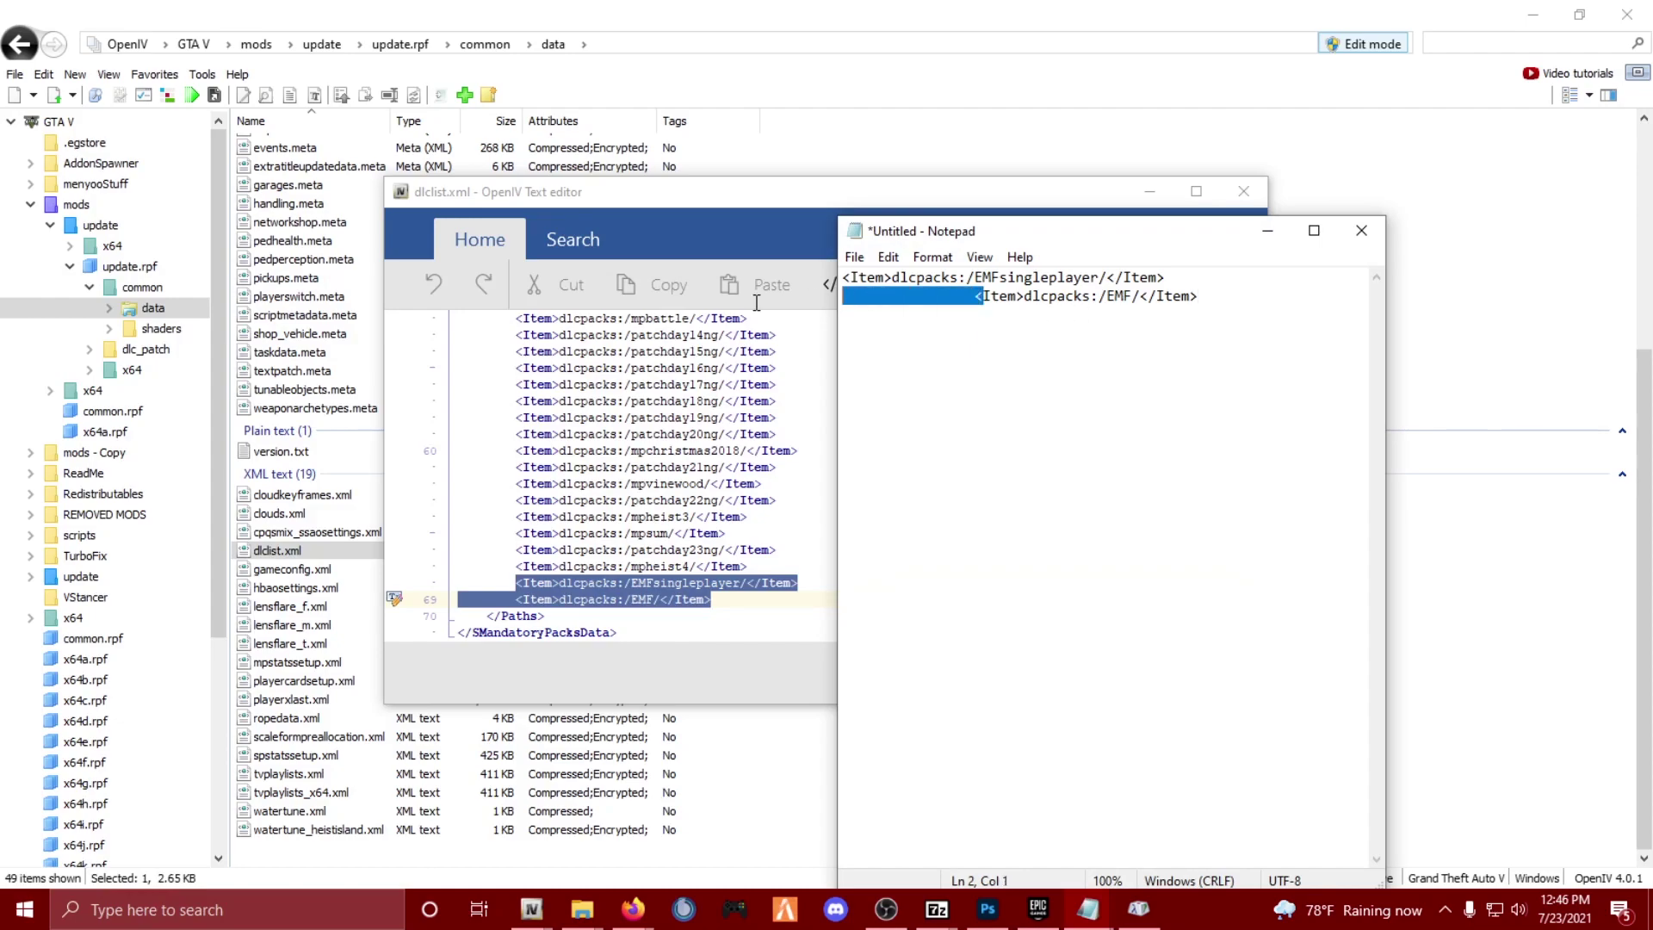
pyautogui.press('BackSpace')
pyautogui.click(988, 344)
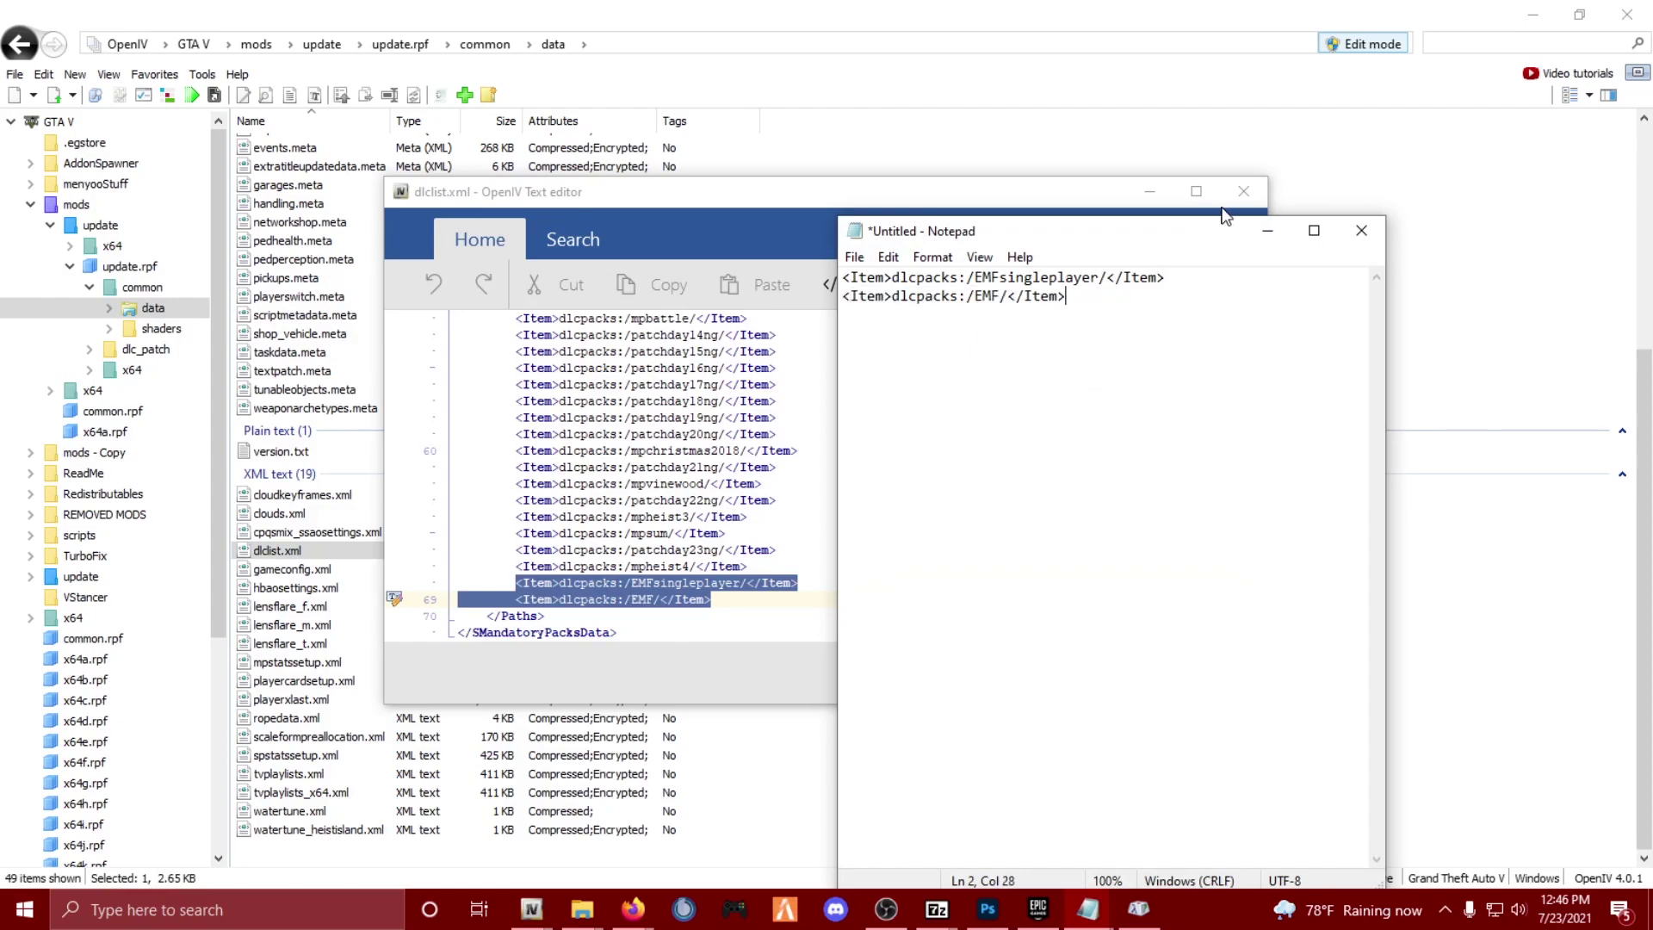
pyautogui.click(1260, 234)
pyautogui.moveTo(1038, 190); pyautogui.dragTo(907, 141)
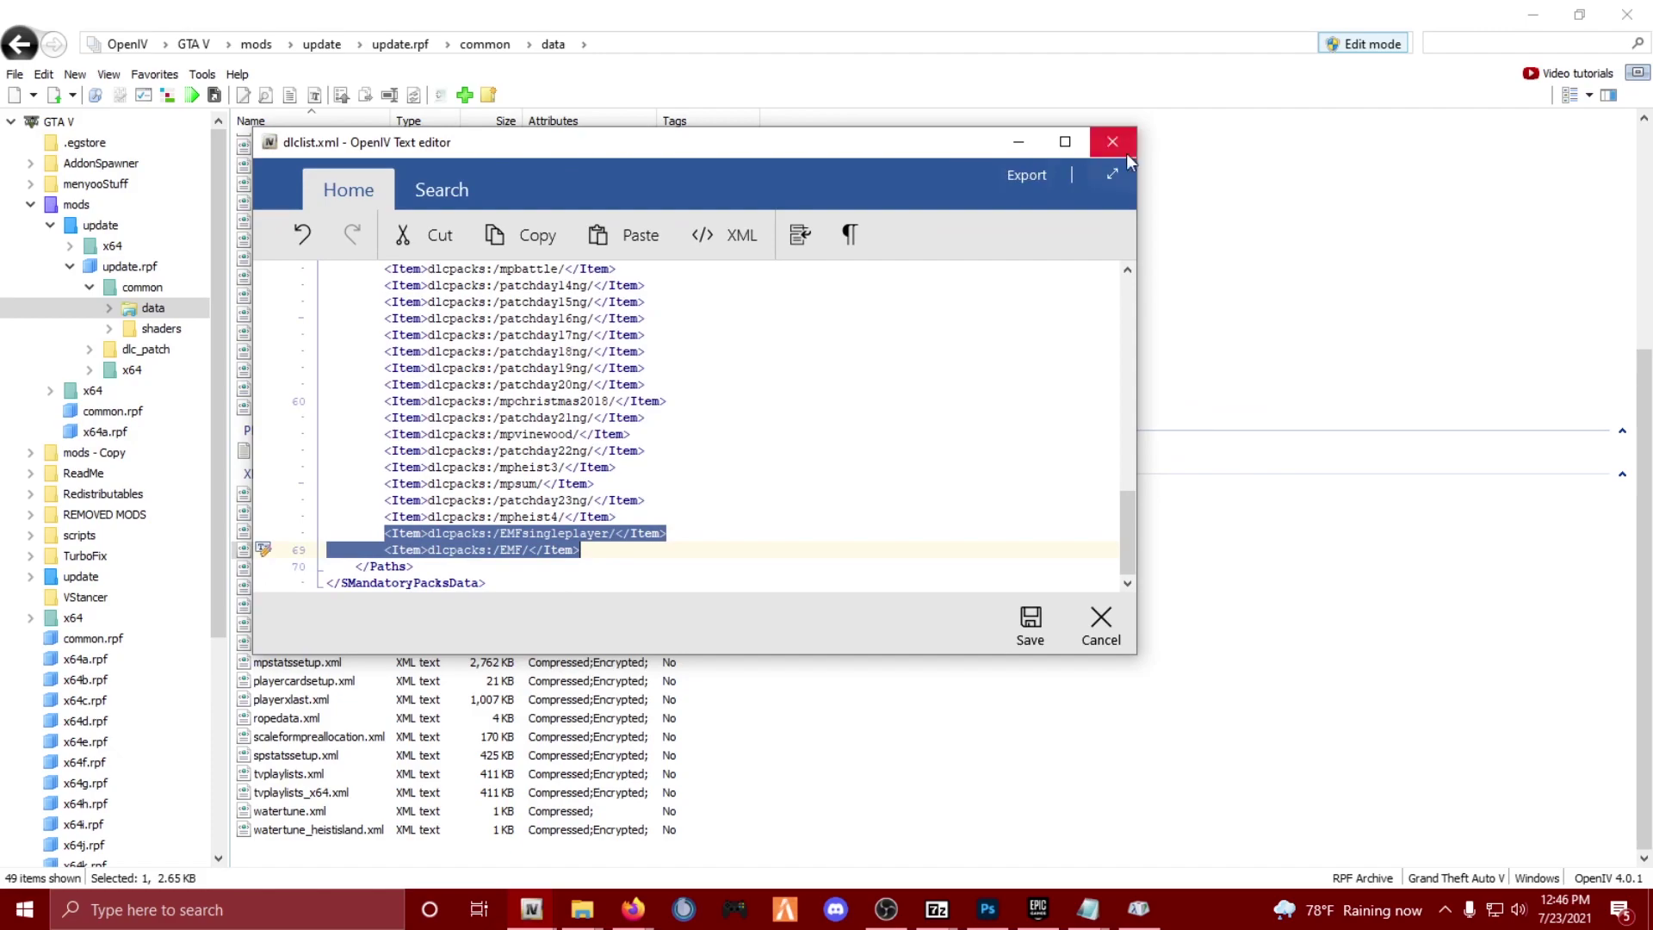
# - Close the dlclist.xml editor and shrink OpenIV from full screen to a smaller window
pyautogui.click(1113, 147)
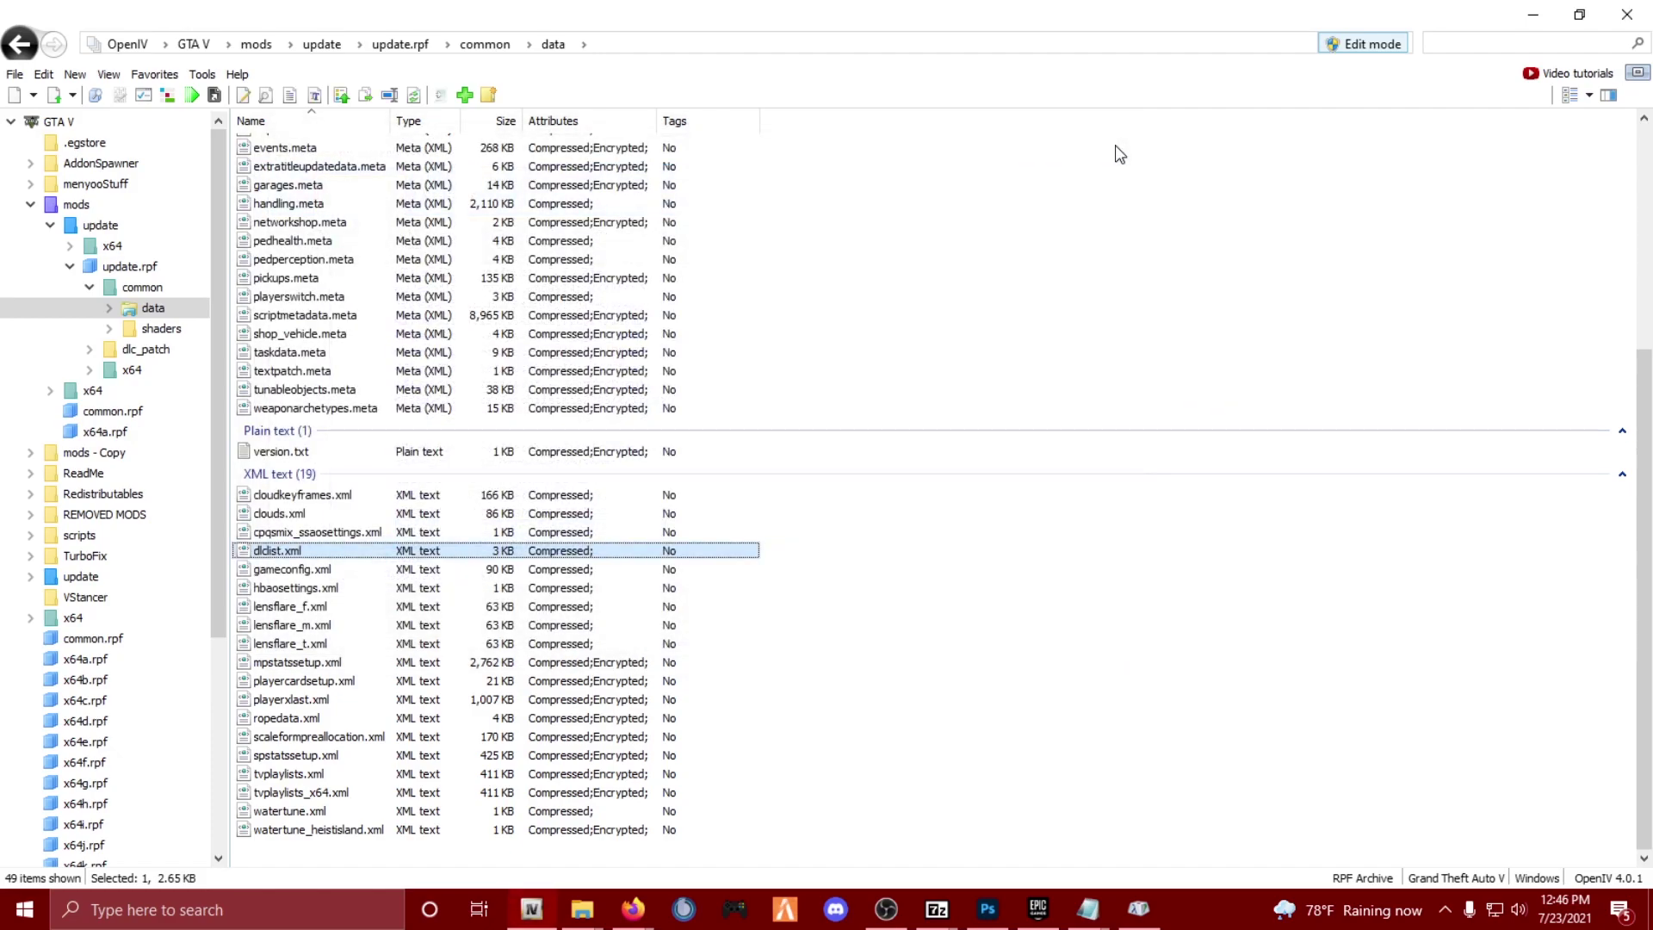
pyautogui.click(203, 75)
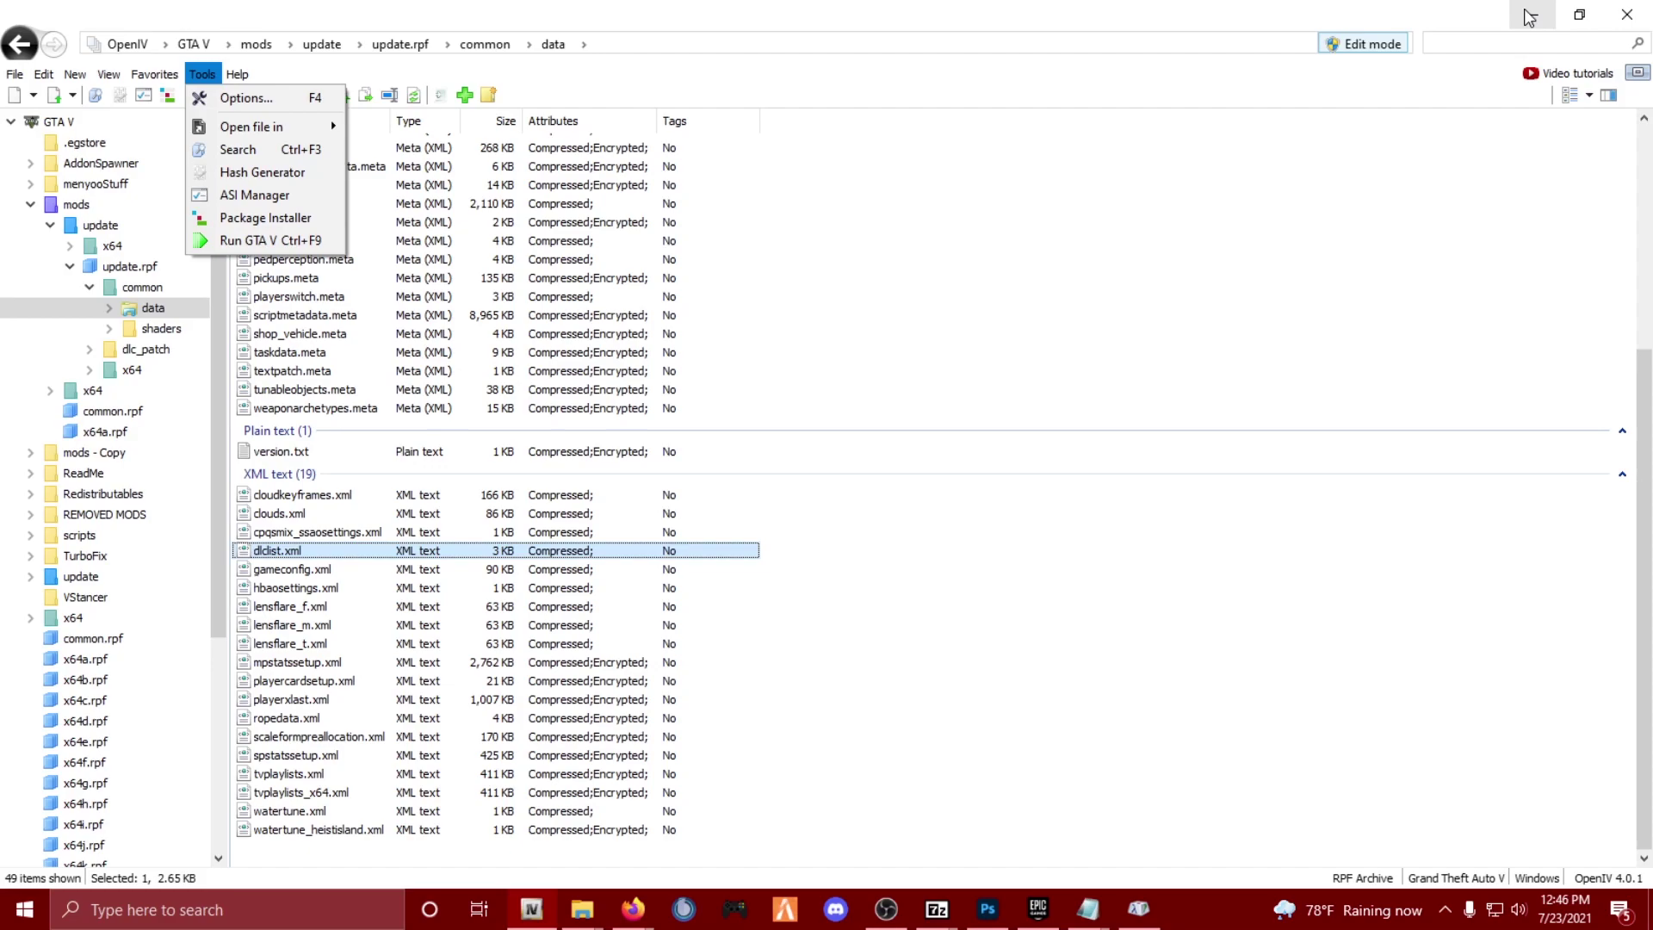
pyautogui.moveTo(1529, 17); pyautogui.dragTo(1070, 137)
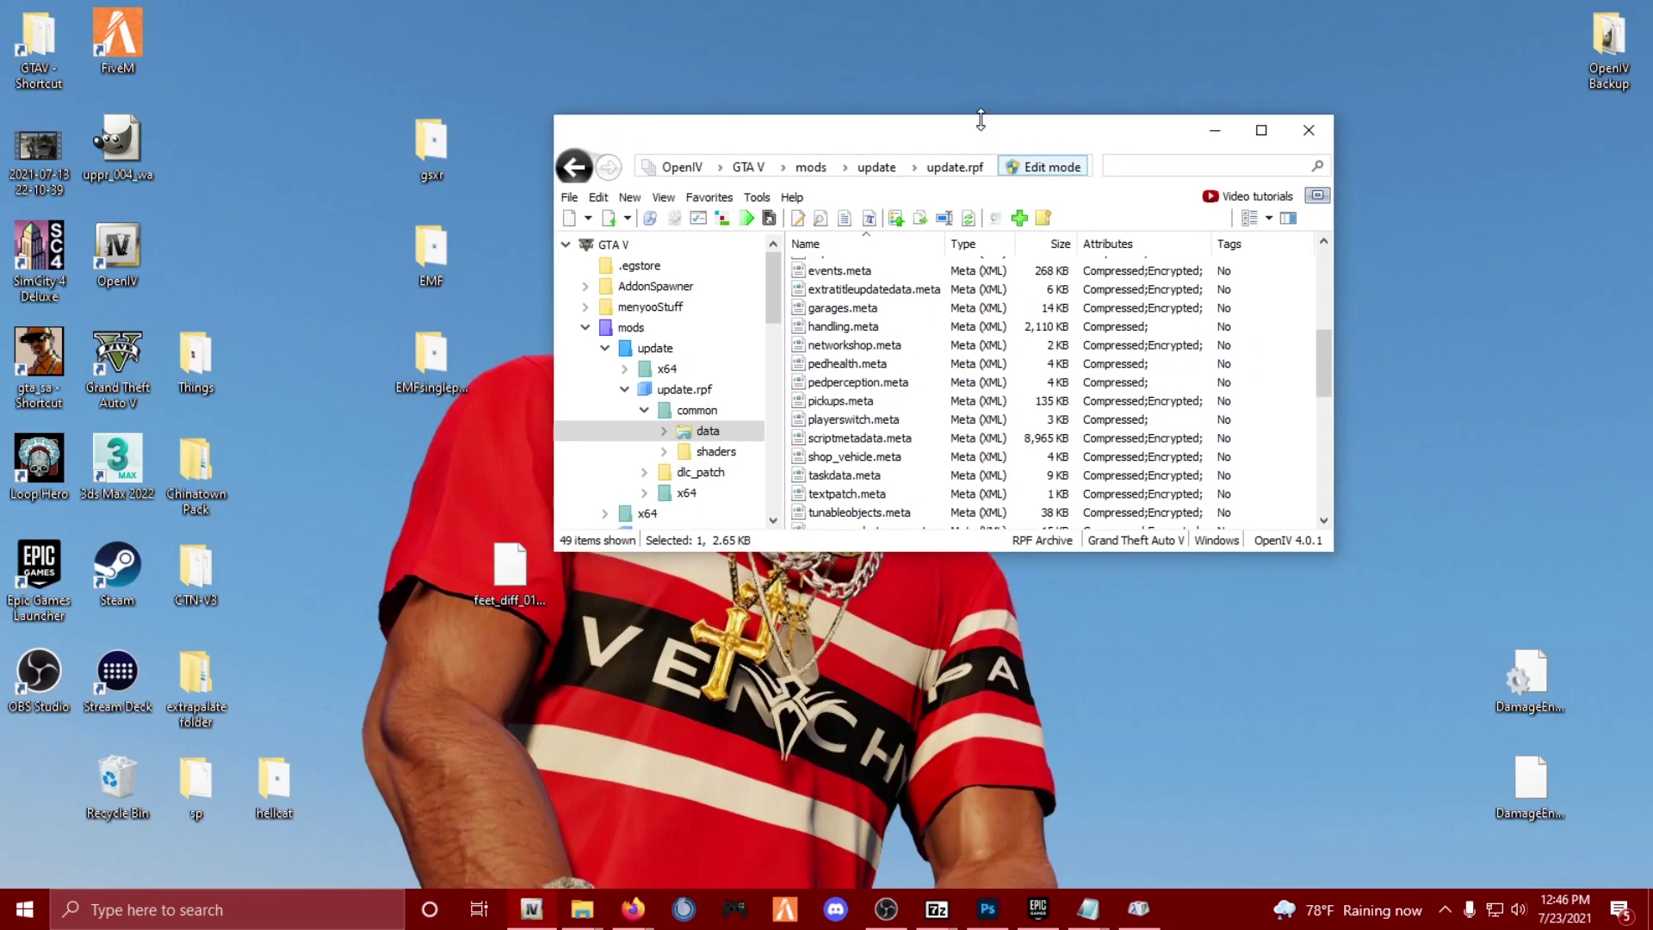
pyautogui.moveTo(985, 136); pyautogui.dragTo(988, 104)
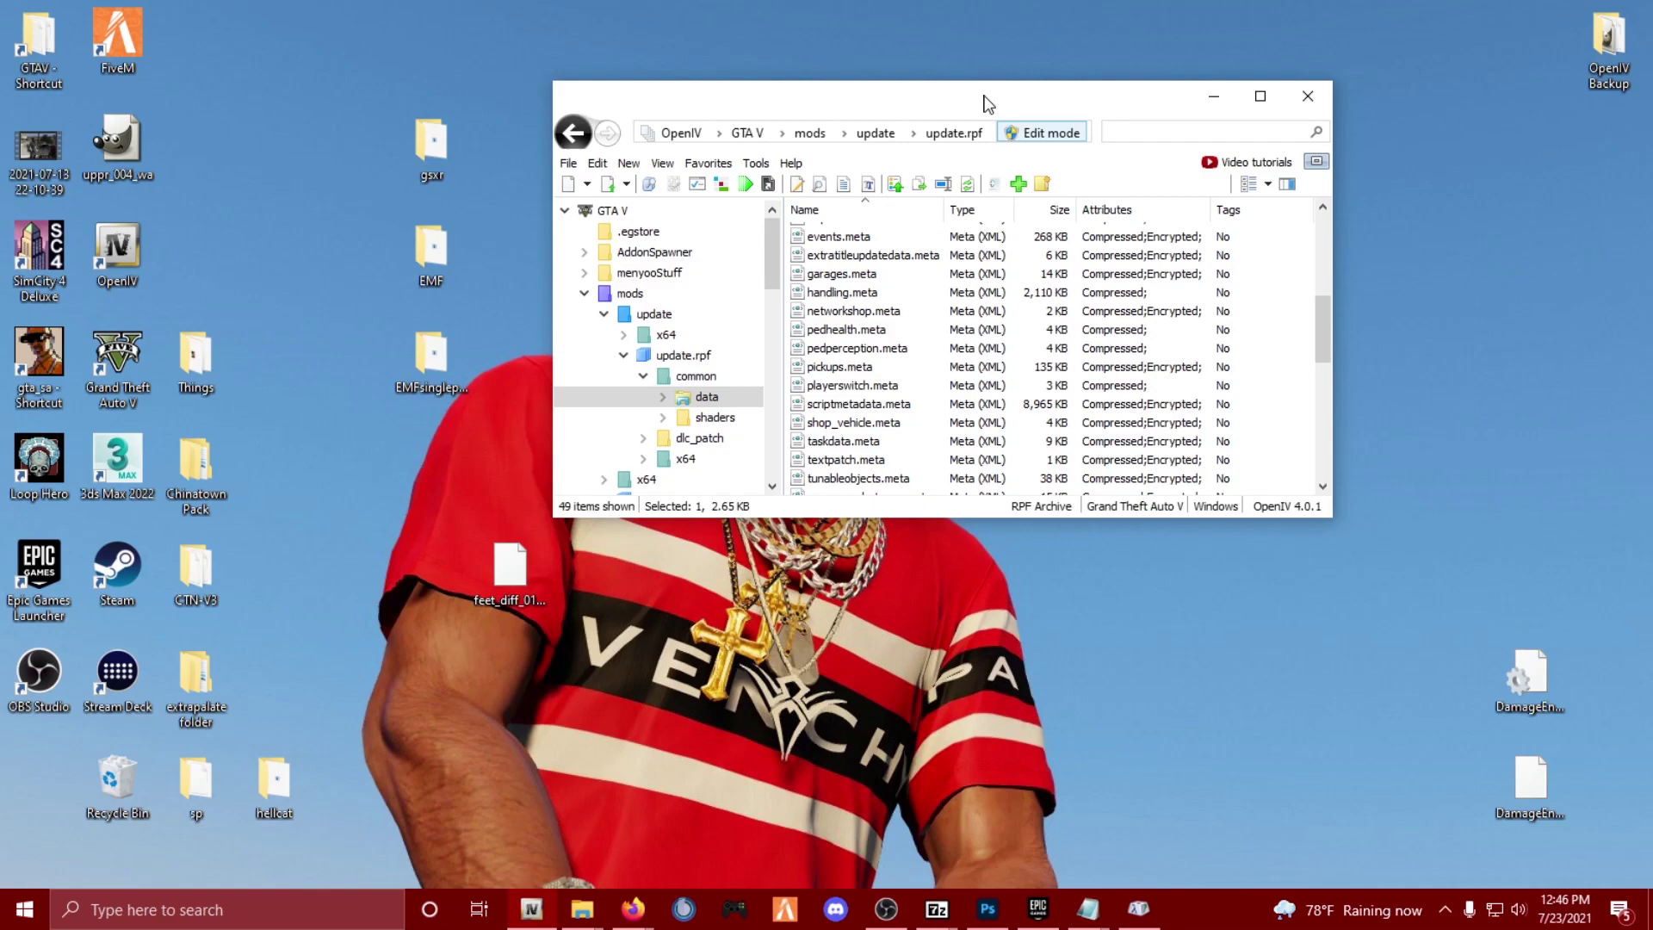
# - Turn off OpenIV's edit mode and close OpenIV
pyautogui.click(1031, 134)
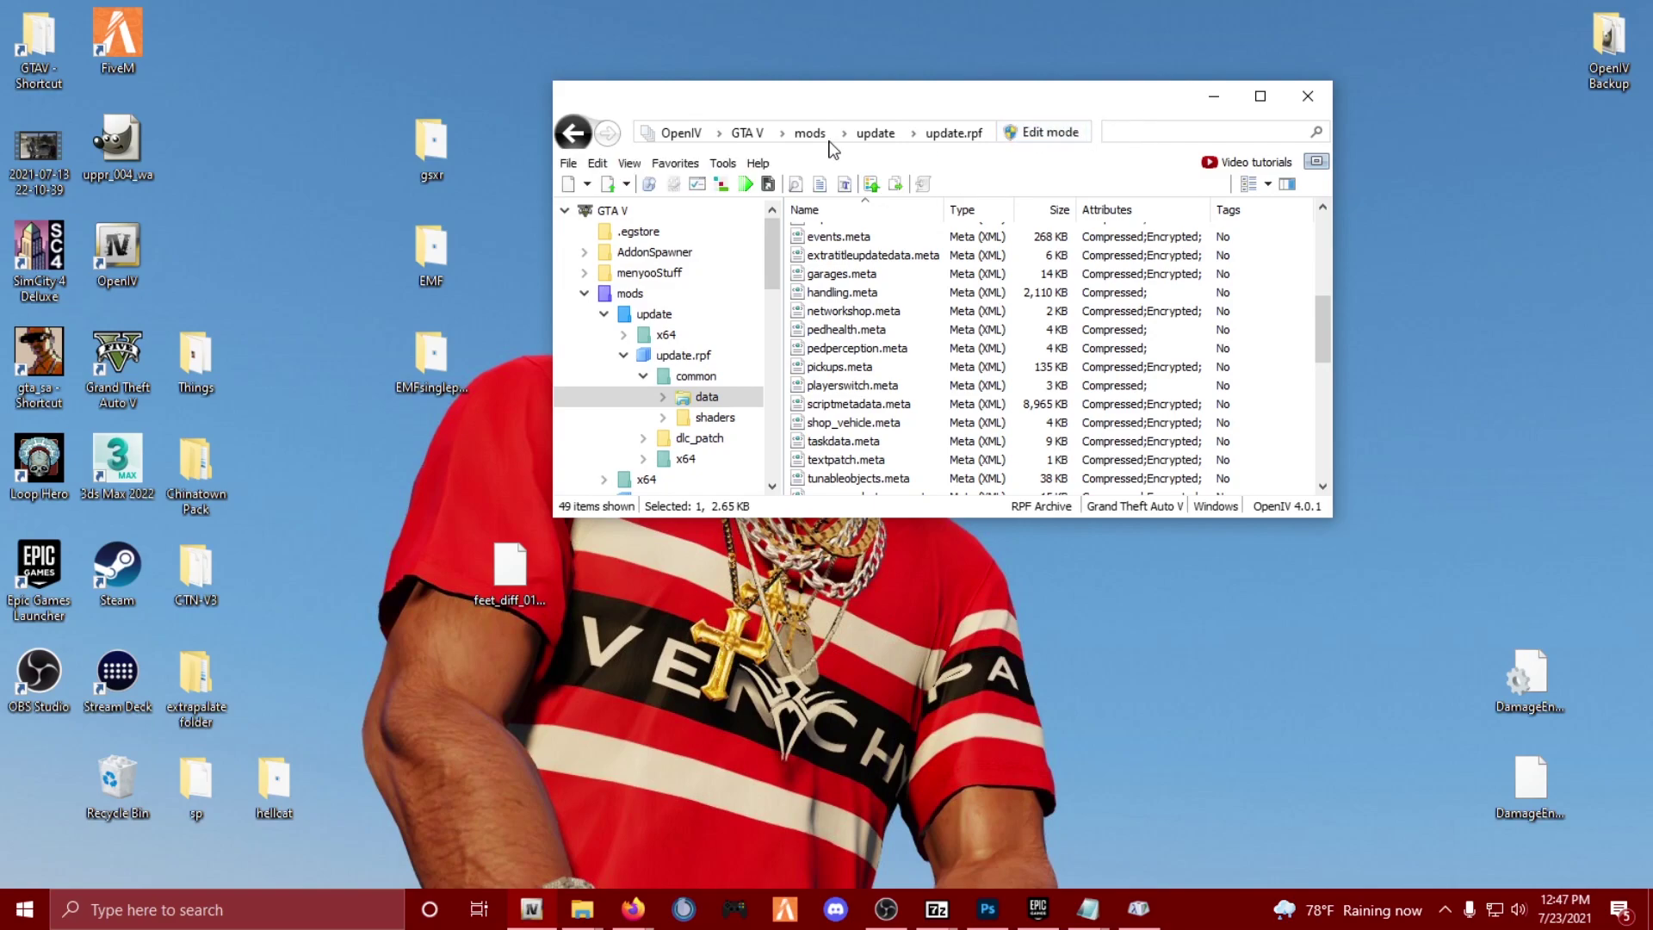
pyautogui.moveTo(339, 72); pyautogui.dragTo(446, 506)
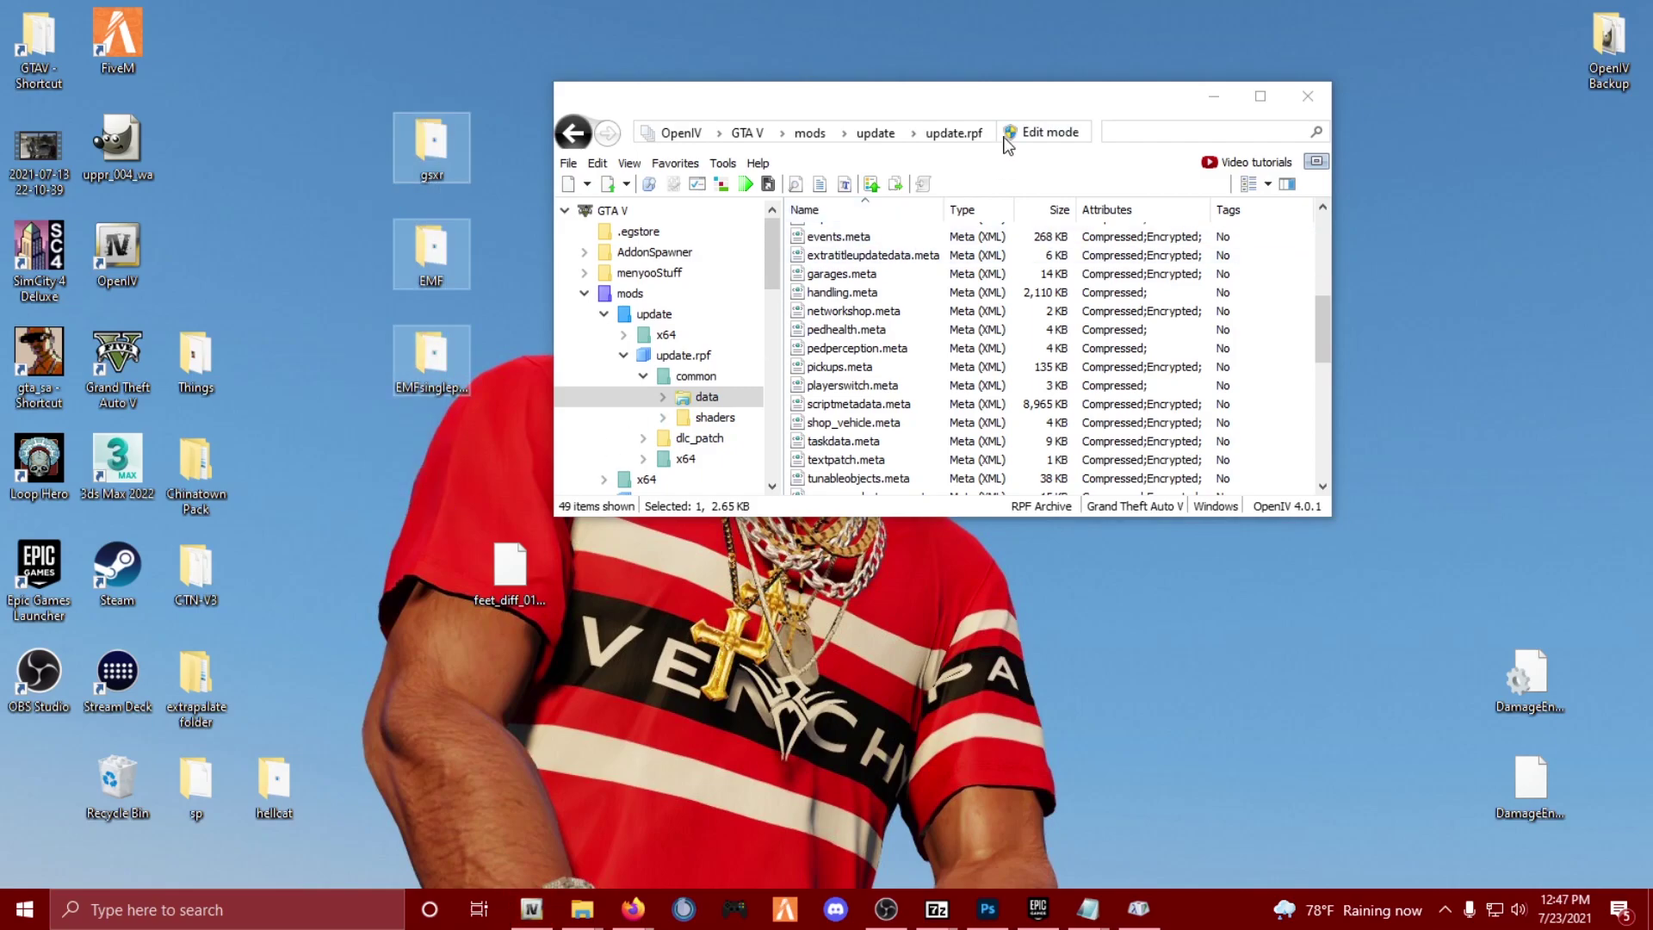
pyautogui.moveTo(1029, 100); pyautogui.dragTo(1031, 76)
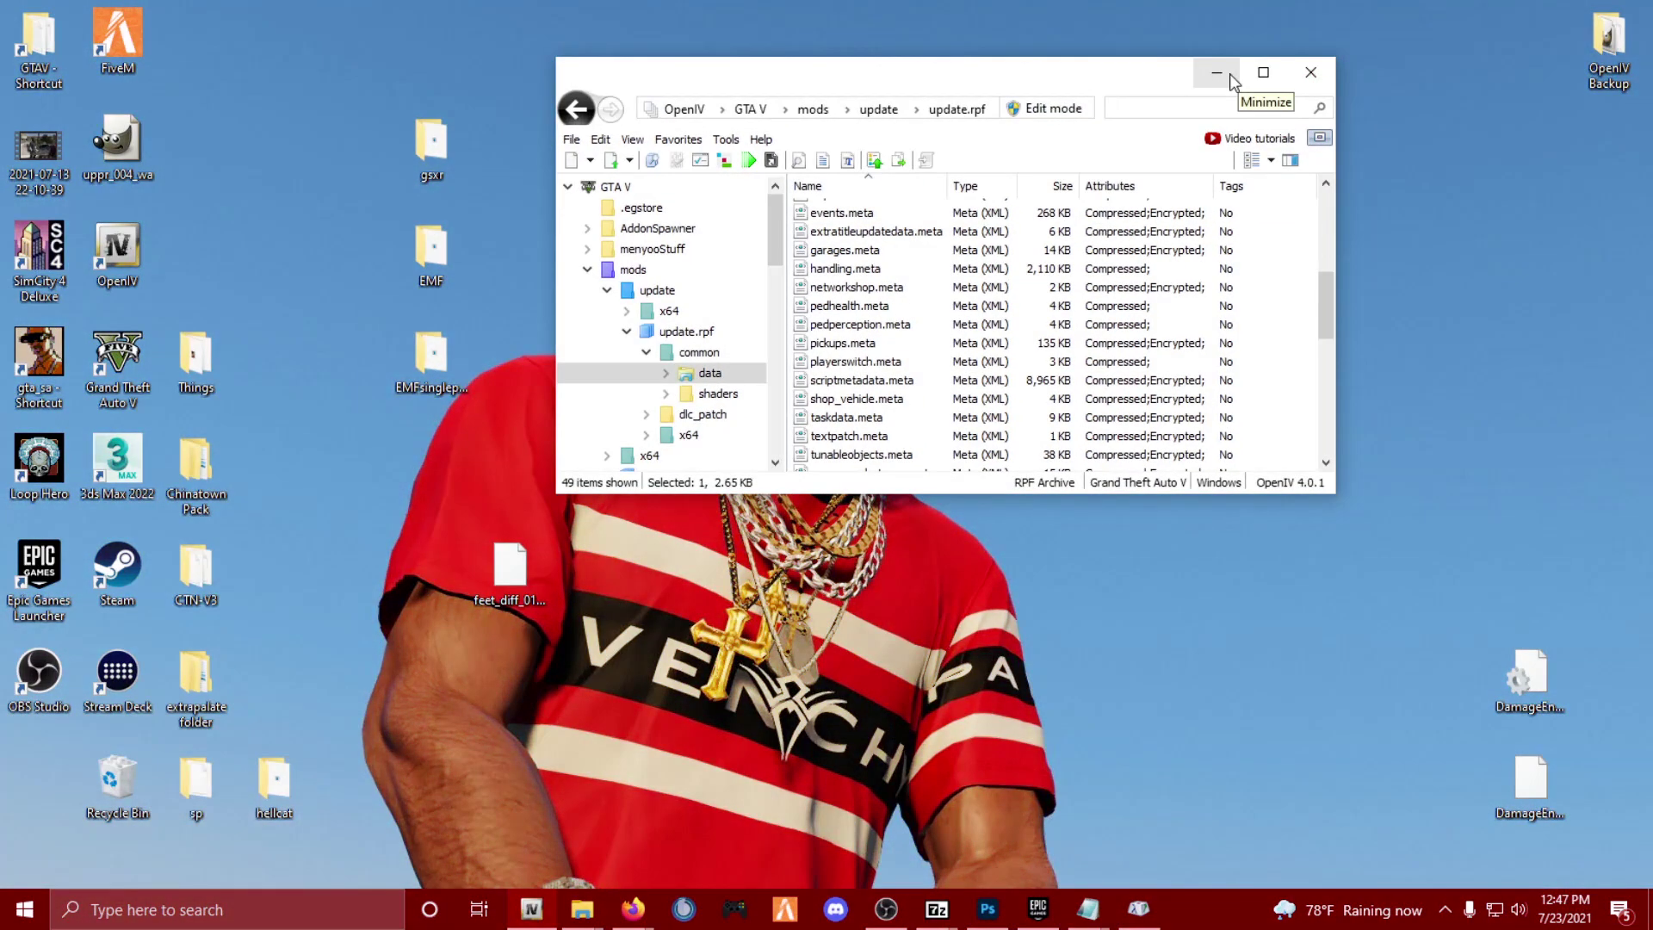
pyautogui.click(1322, 71)
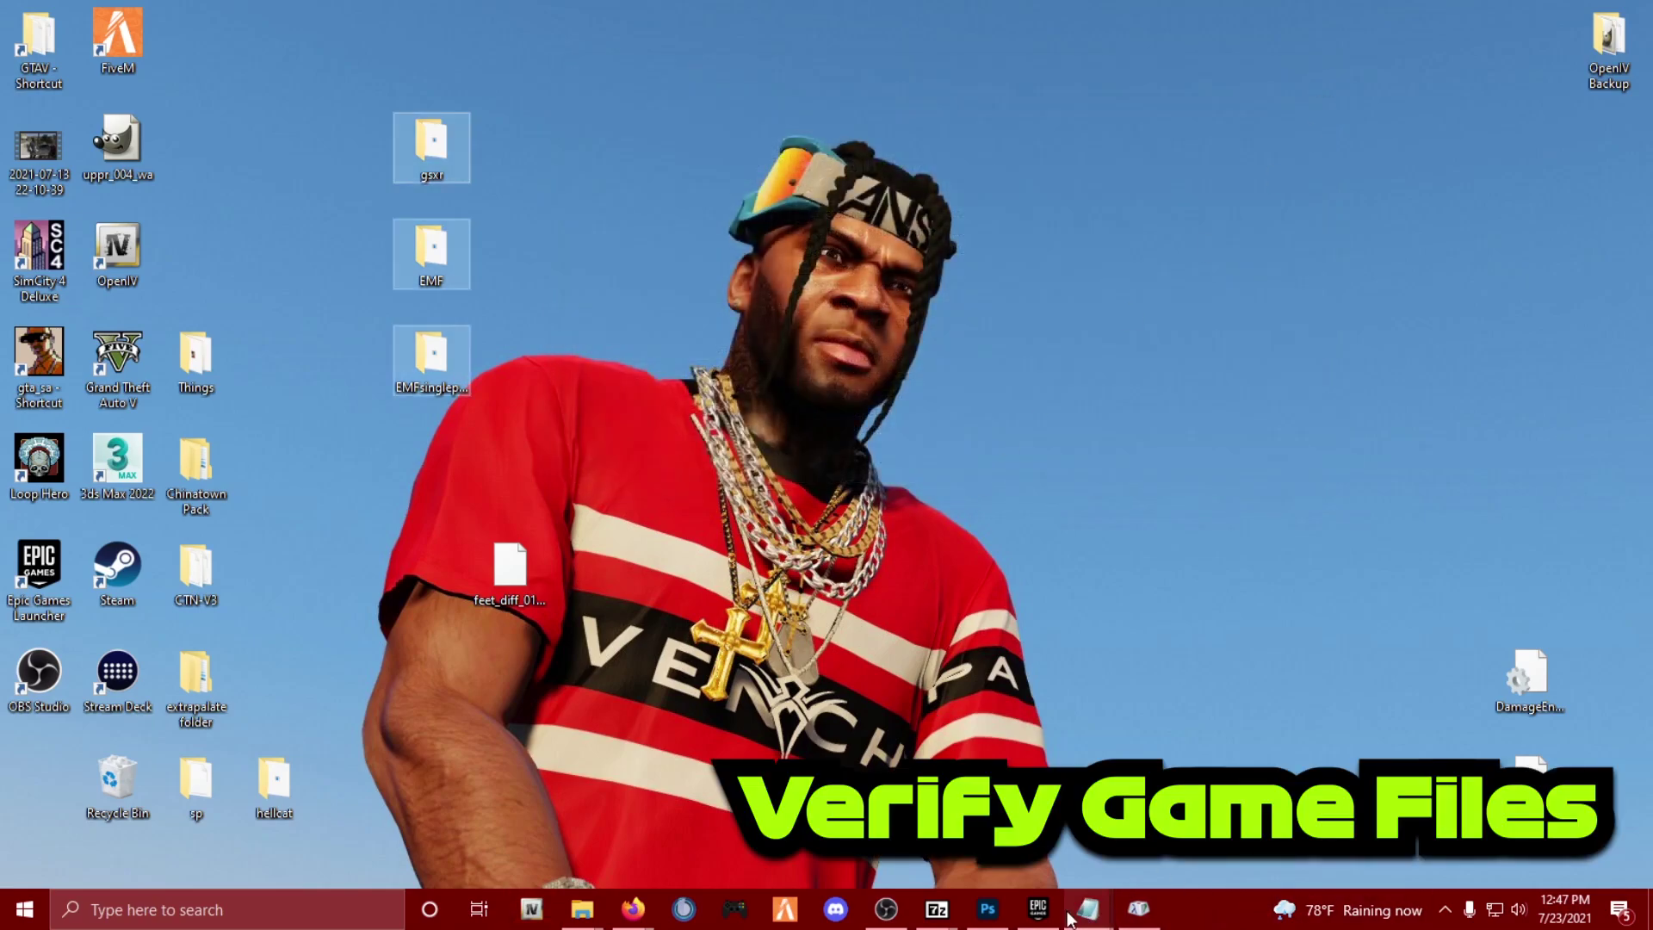
# - Verify Grand Theft Auto V's files in Epic Games Launcher, then minimize the launcher
pyautogui.click(1038, 909)
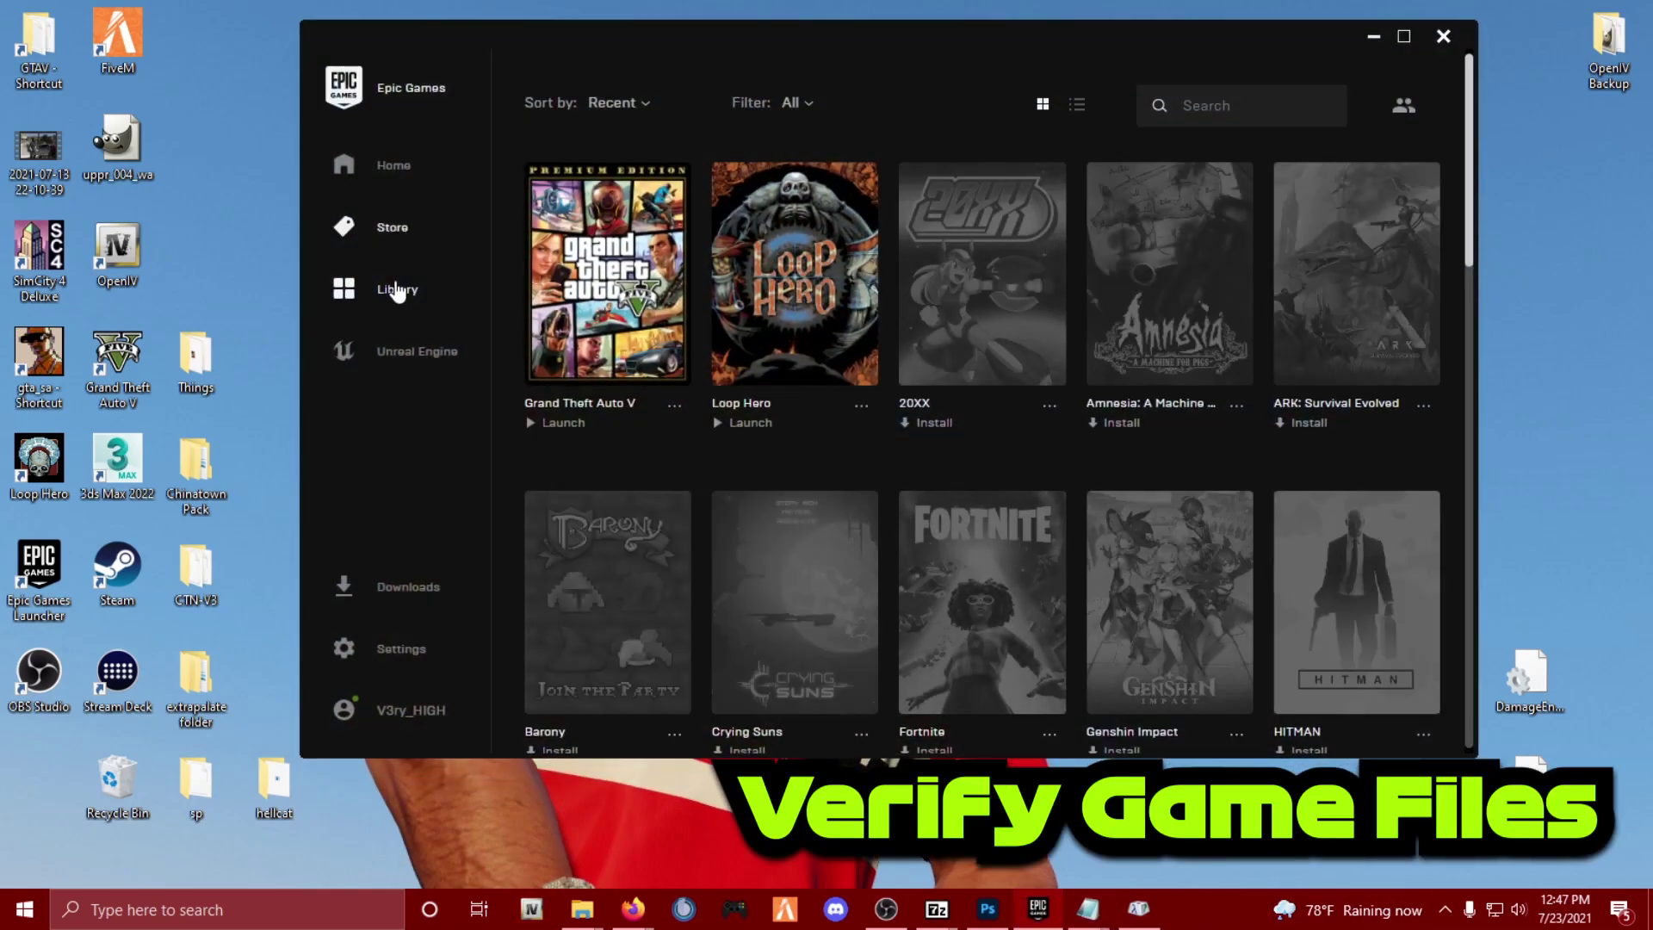
pyautogui.click(674, 408)
pyautogui.click(443, 484)
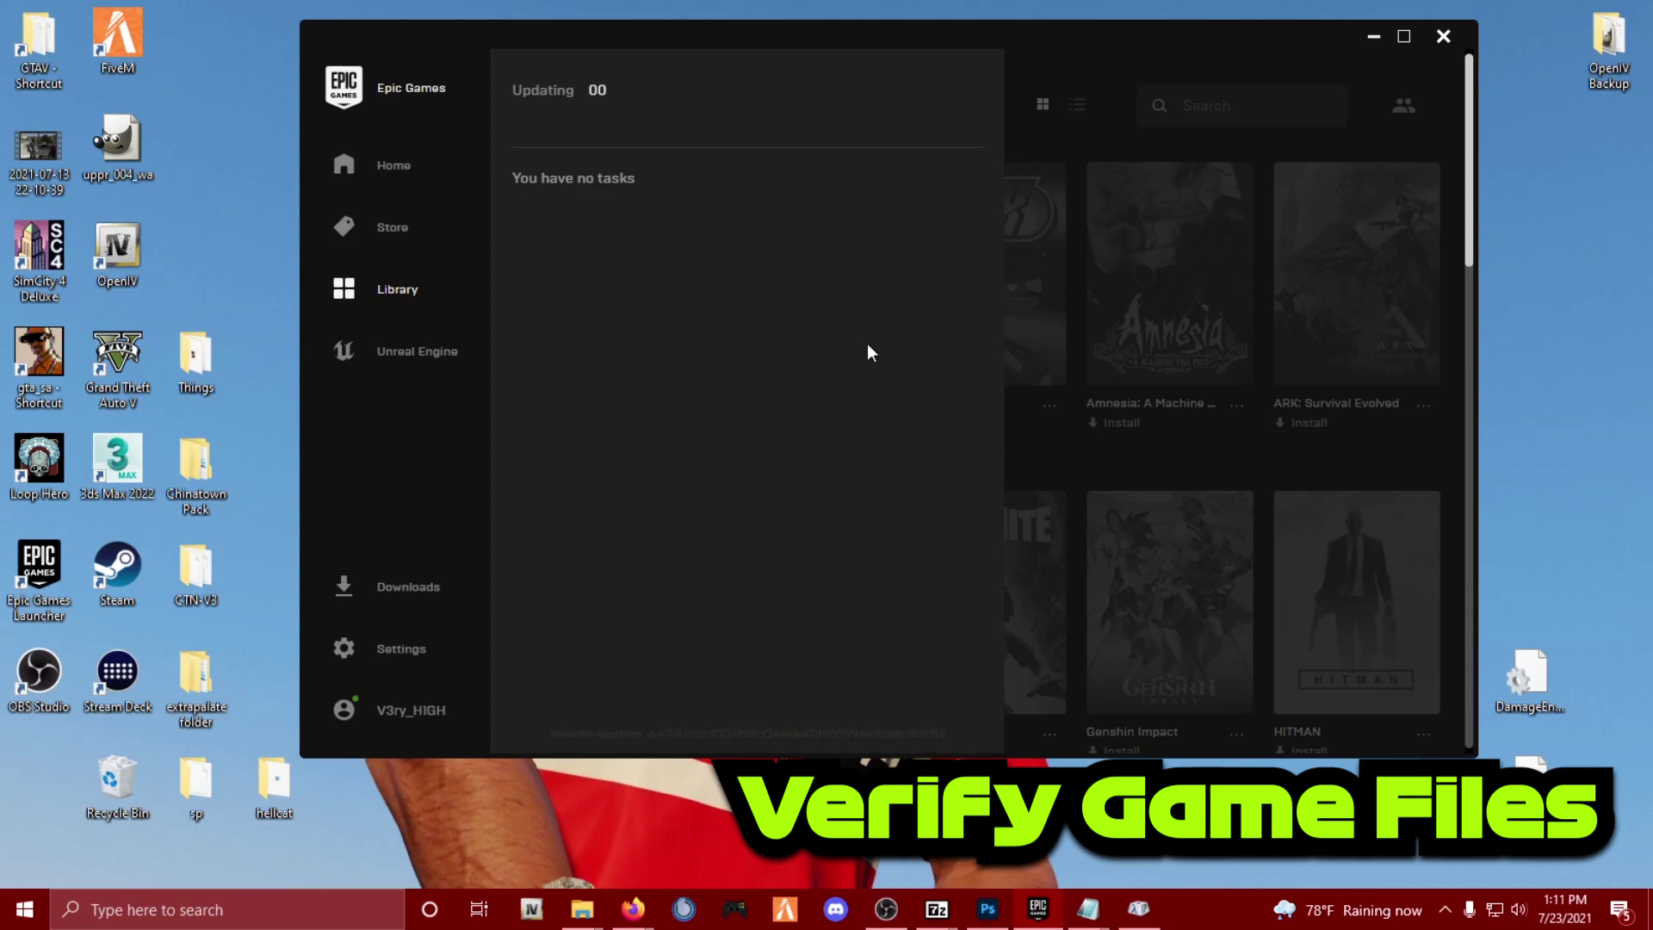
pyautogui.click(1064, 65)
pyautogui.click(1374, 36)
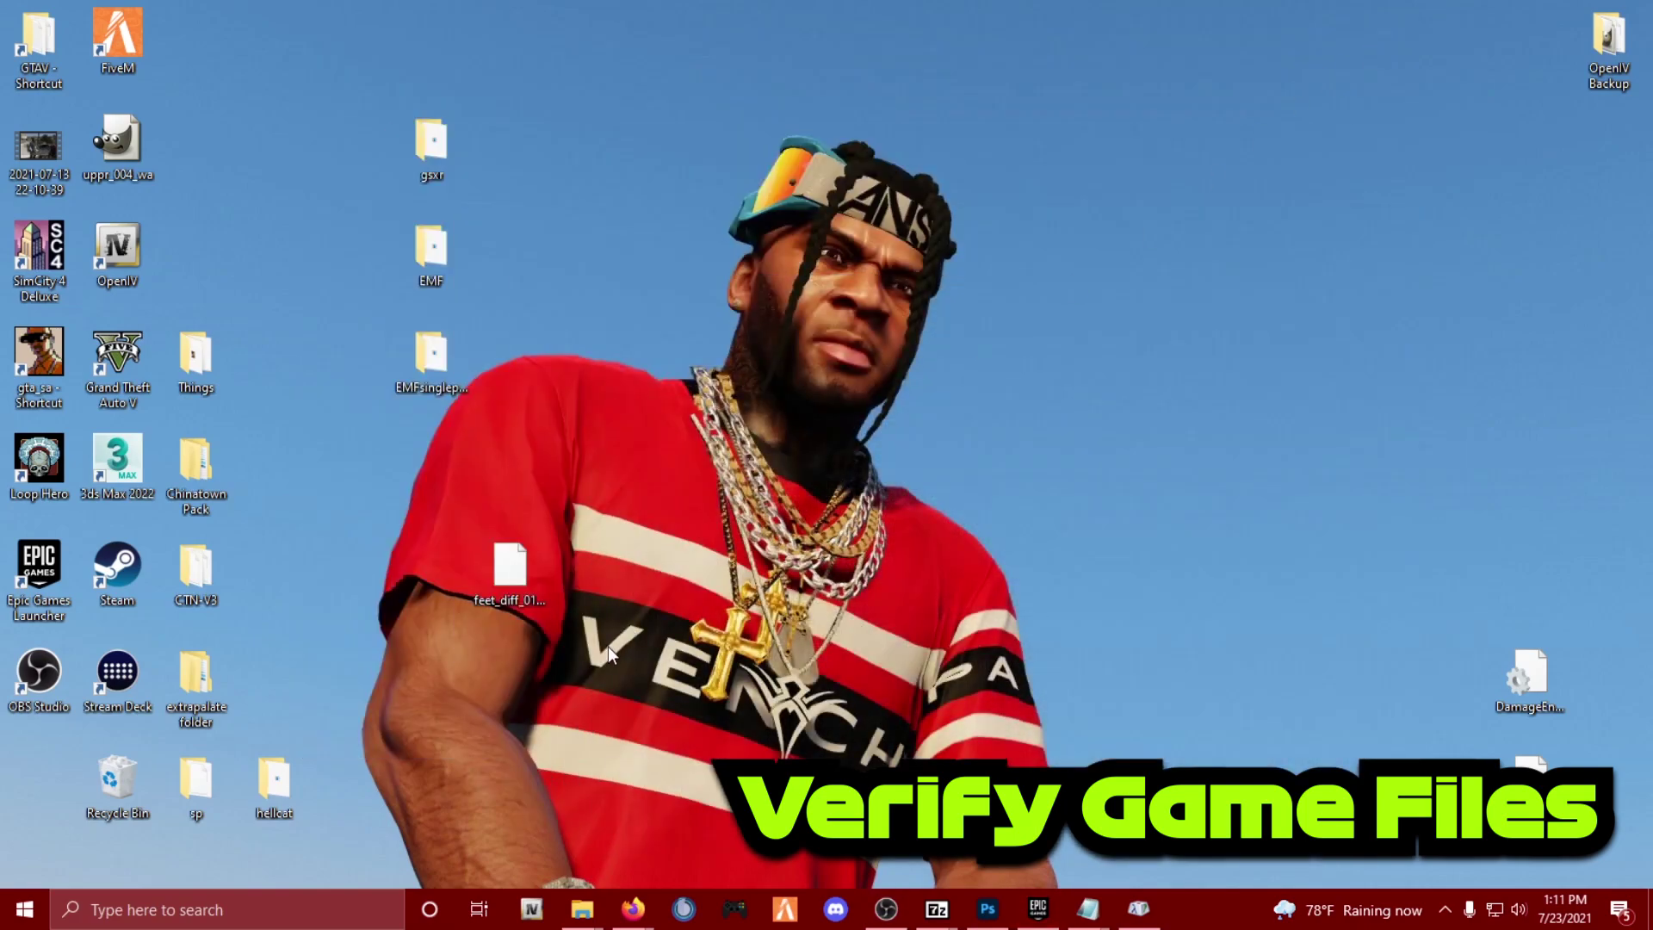
# - Bring the dlcpacks Explorer window back up to the GTAV game folder
pyautogui.click(573, 914)
pyautogui.click(518, 823)
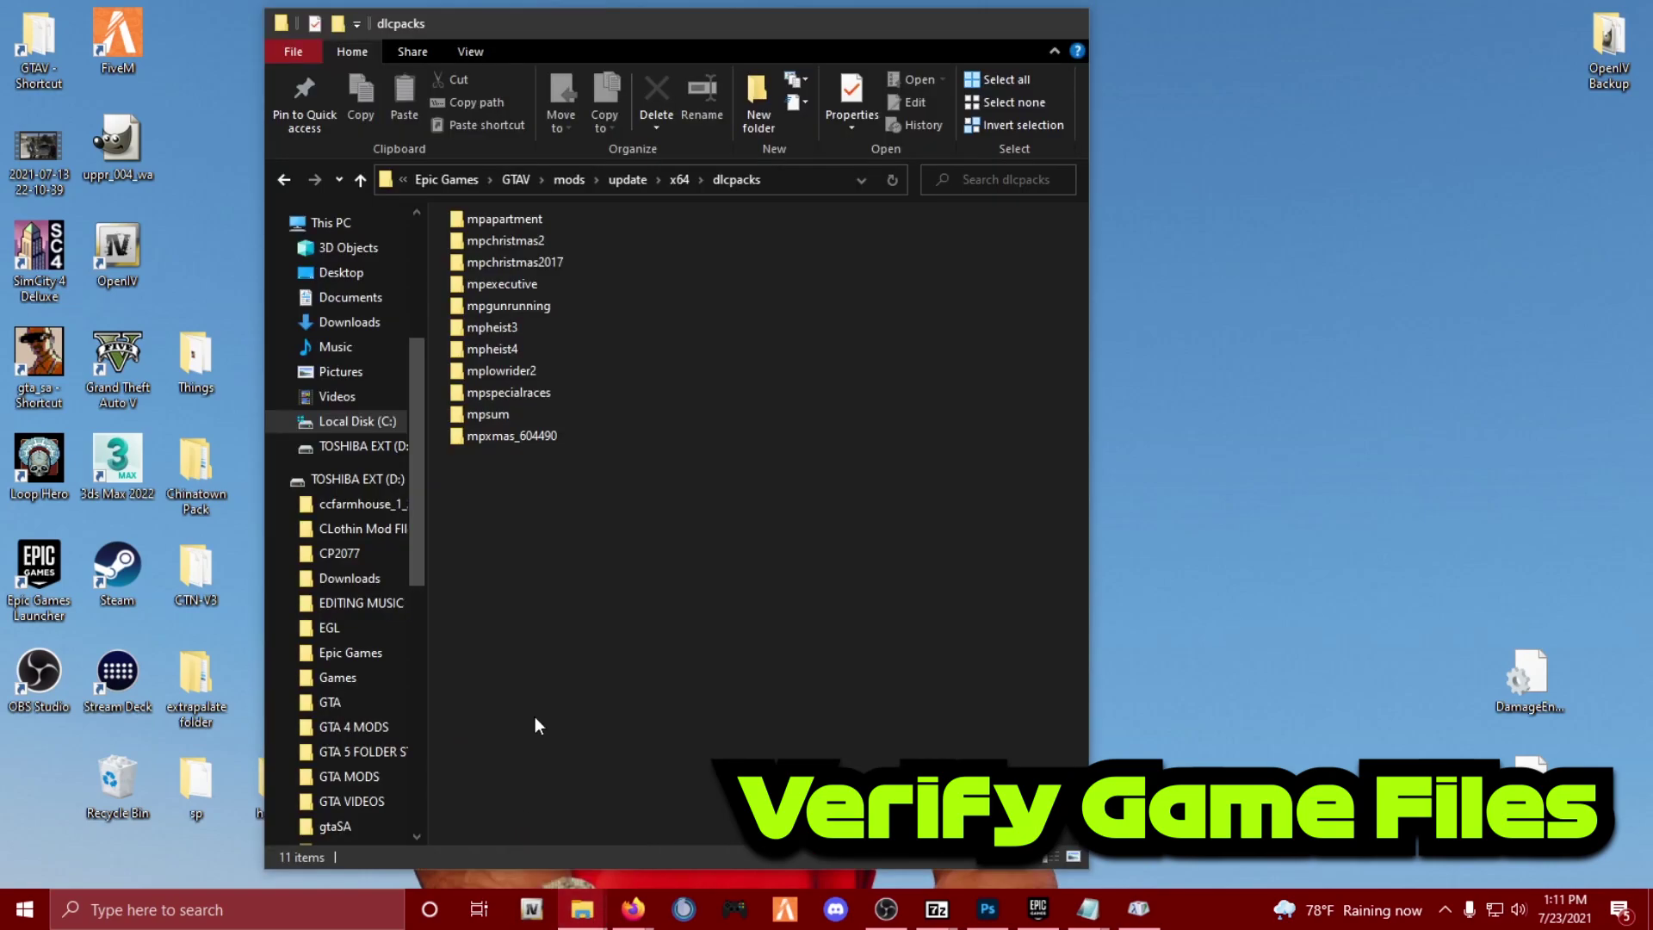
pyautogui.click(517, 181)
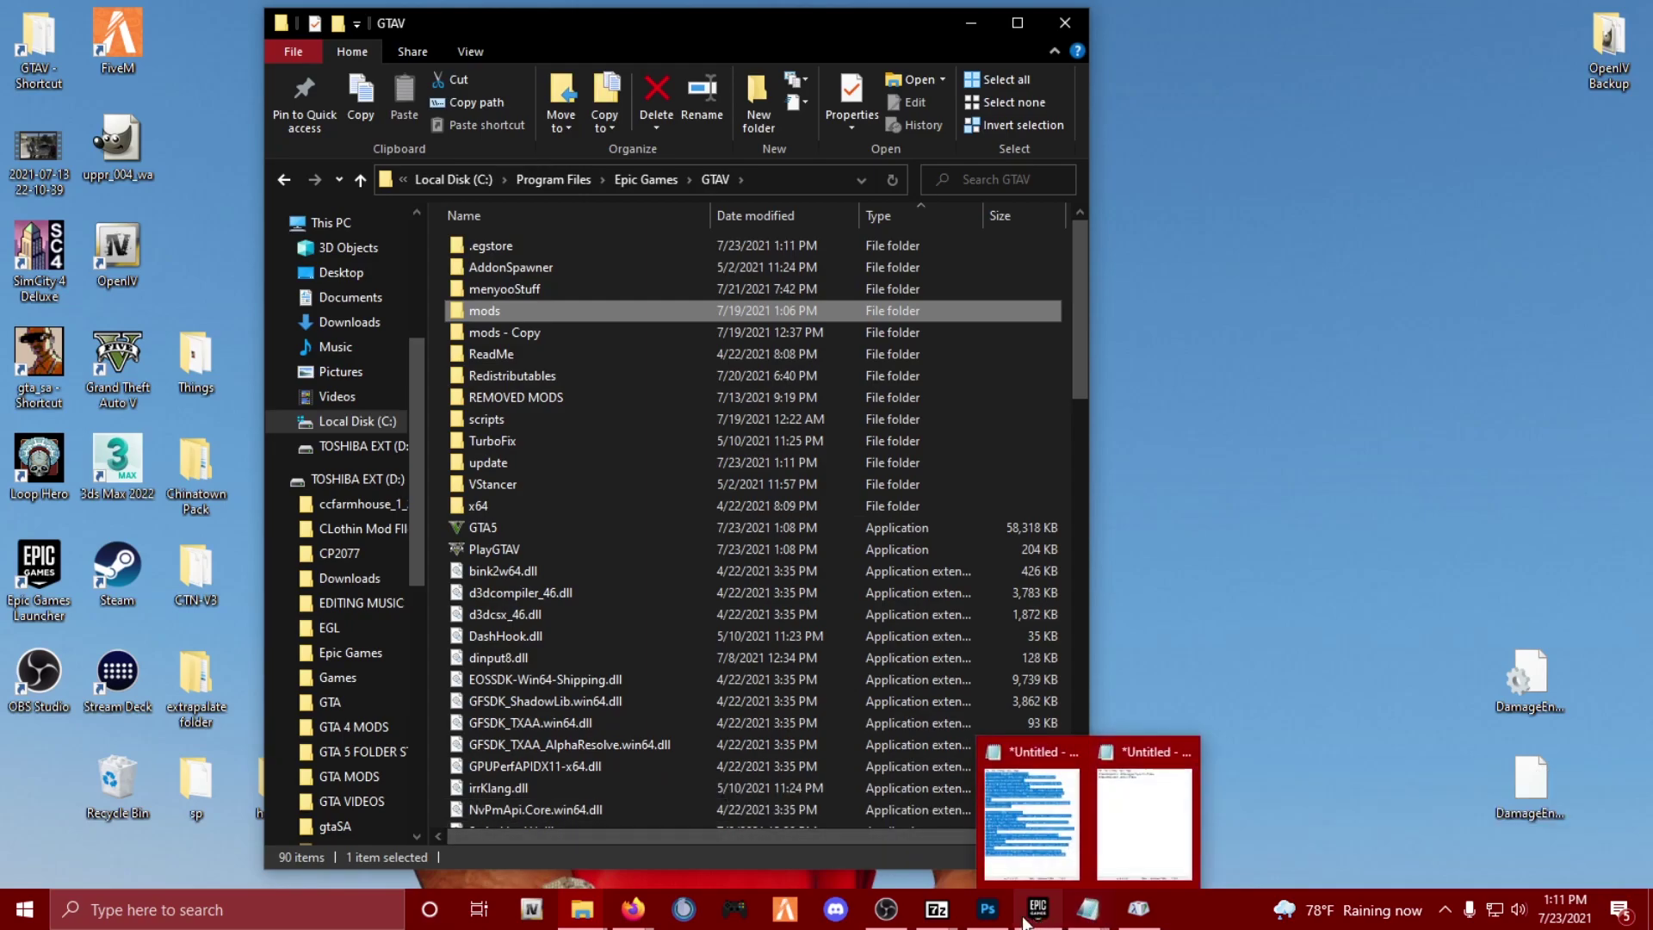
# - Copy dinput8.dll and ScriptHookV.dll from bin into GTAV, replacing existing files, then minimize bin
pyautogui.moveTo(607, 913)
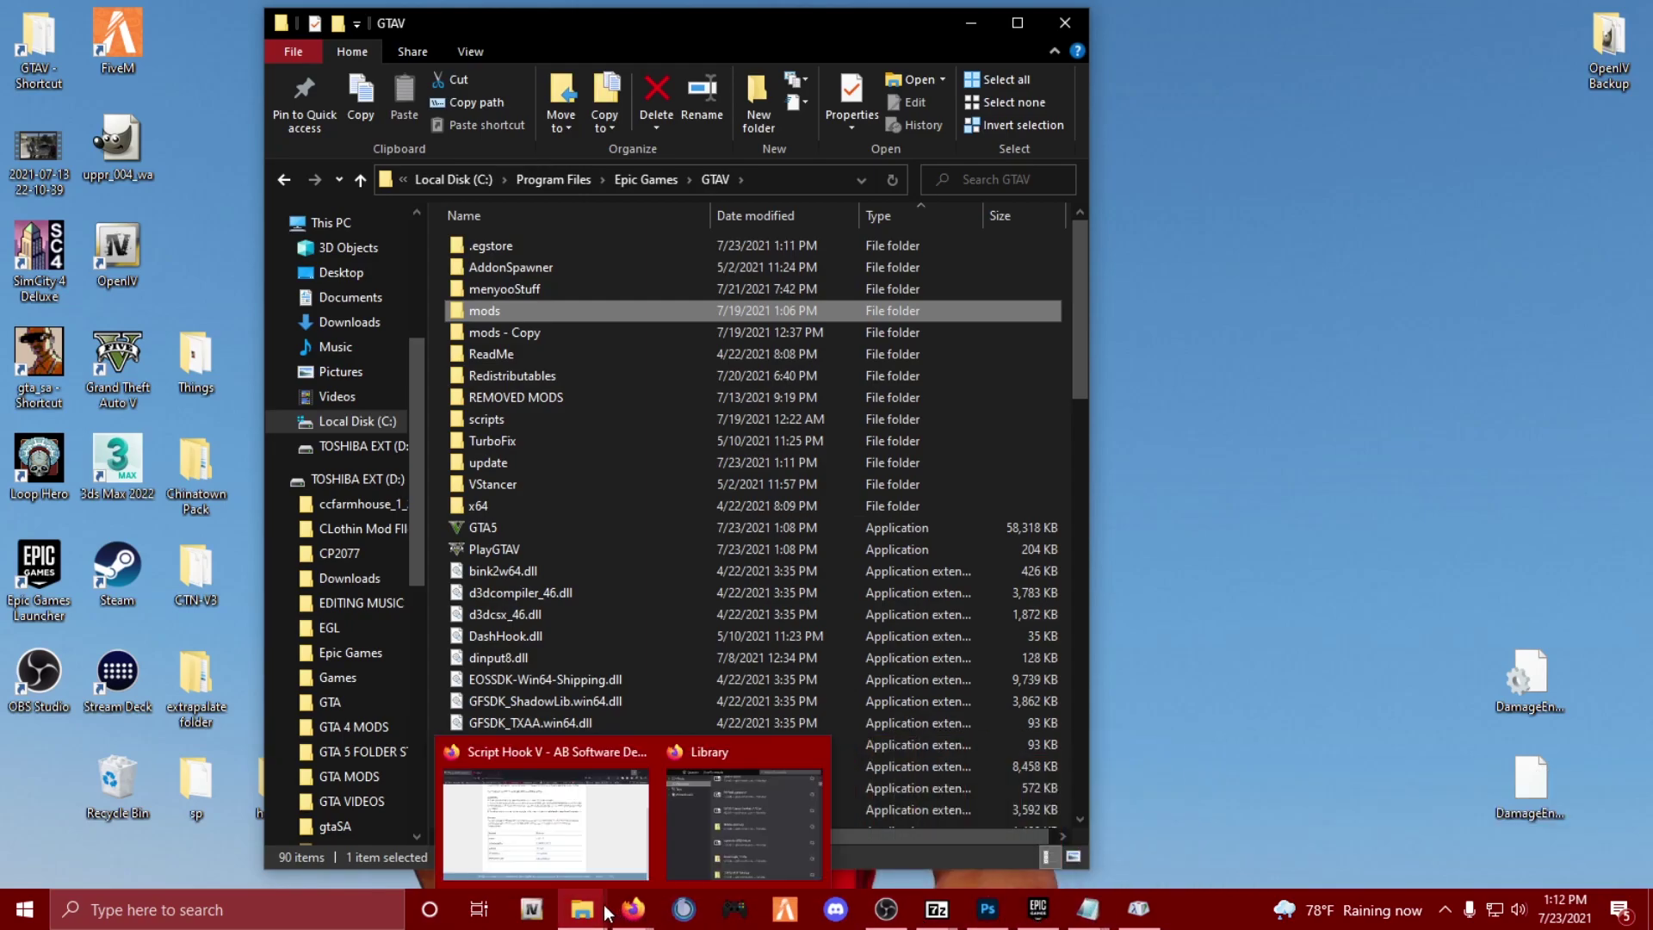
pyautogui.click(632, 830)
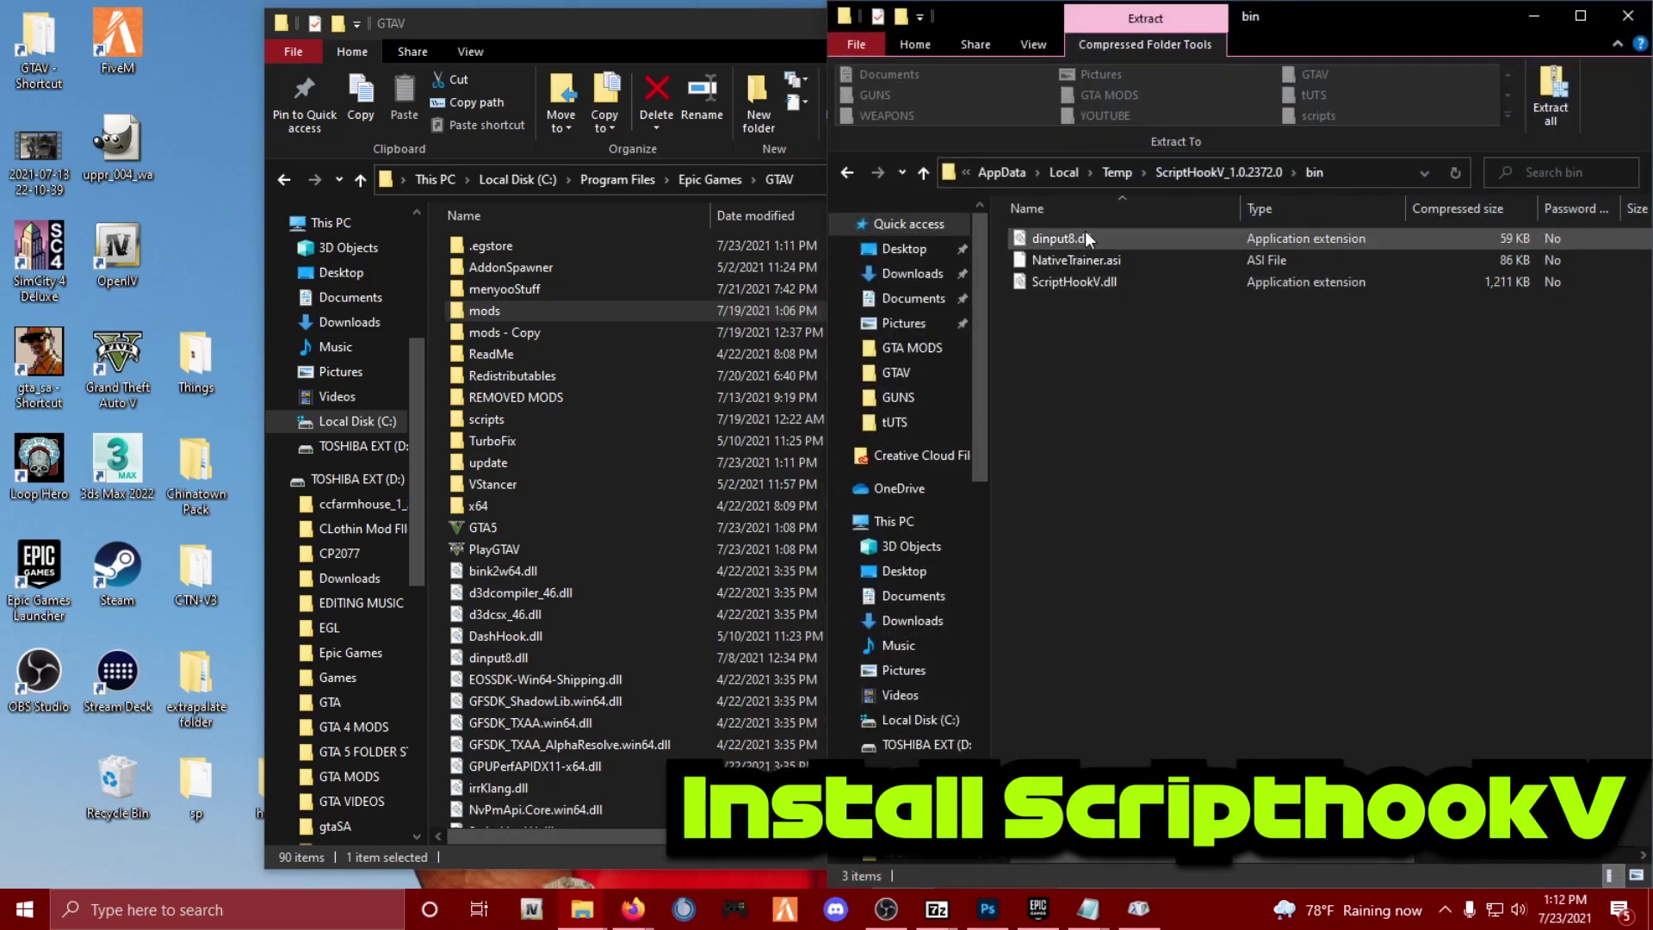
pyautogui.click(1108, 231)
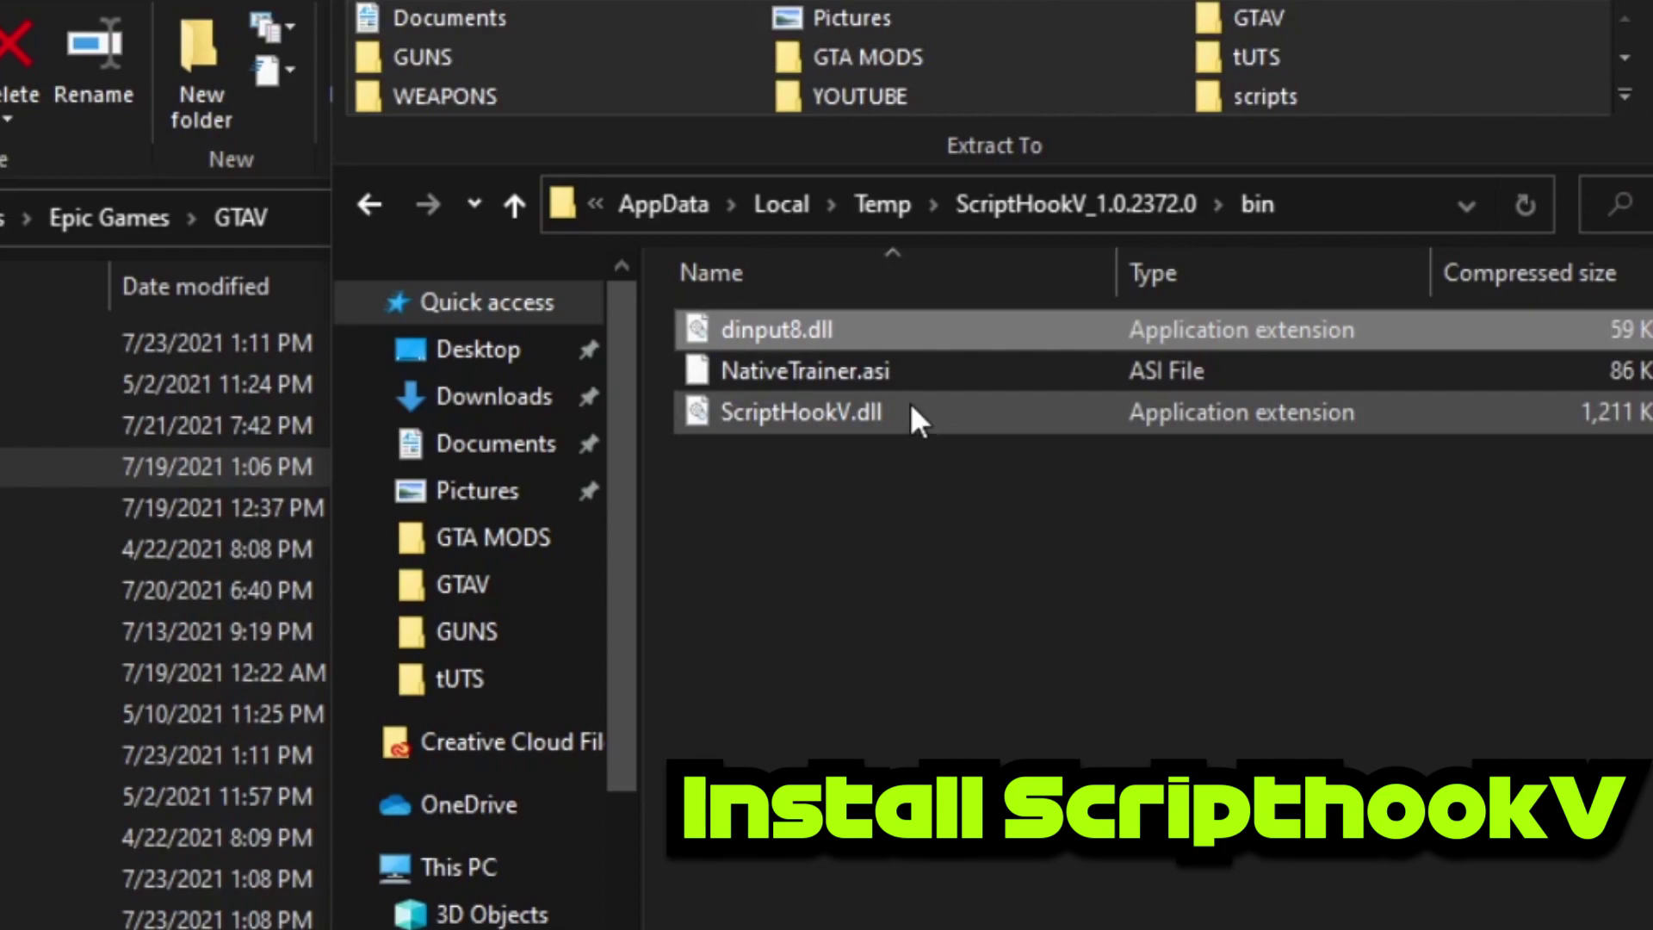
pyautogui.keyDown('ctrl'); pyautogui.click(910, 403); pyautogui.keyUp('ctrl')
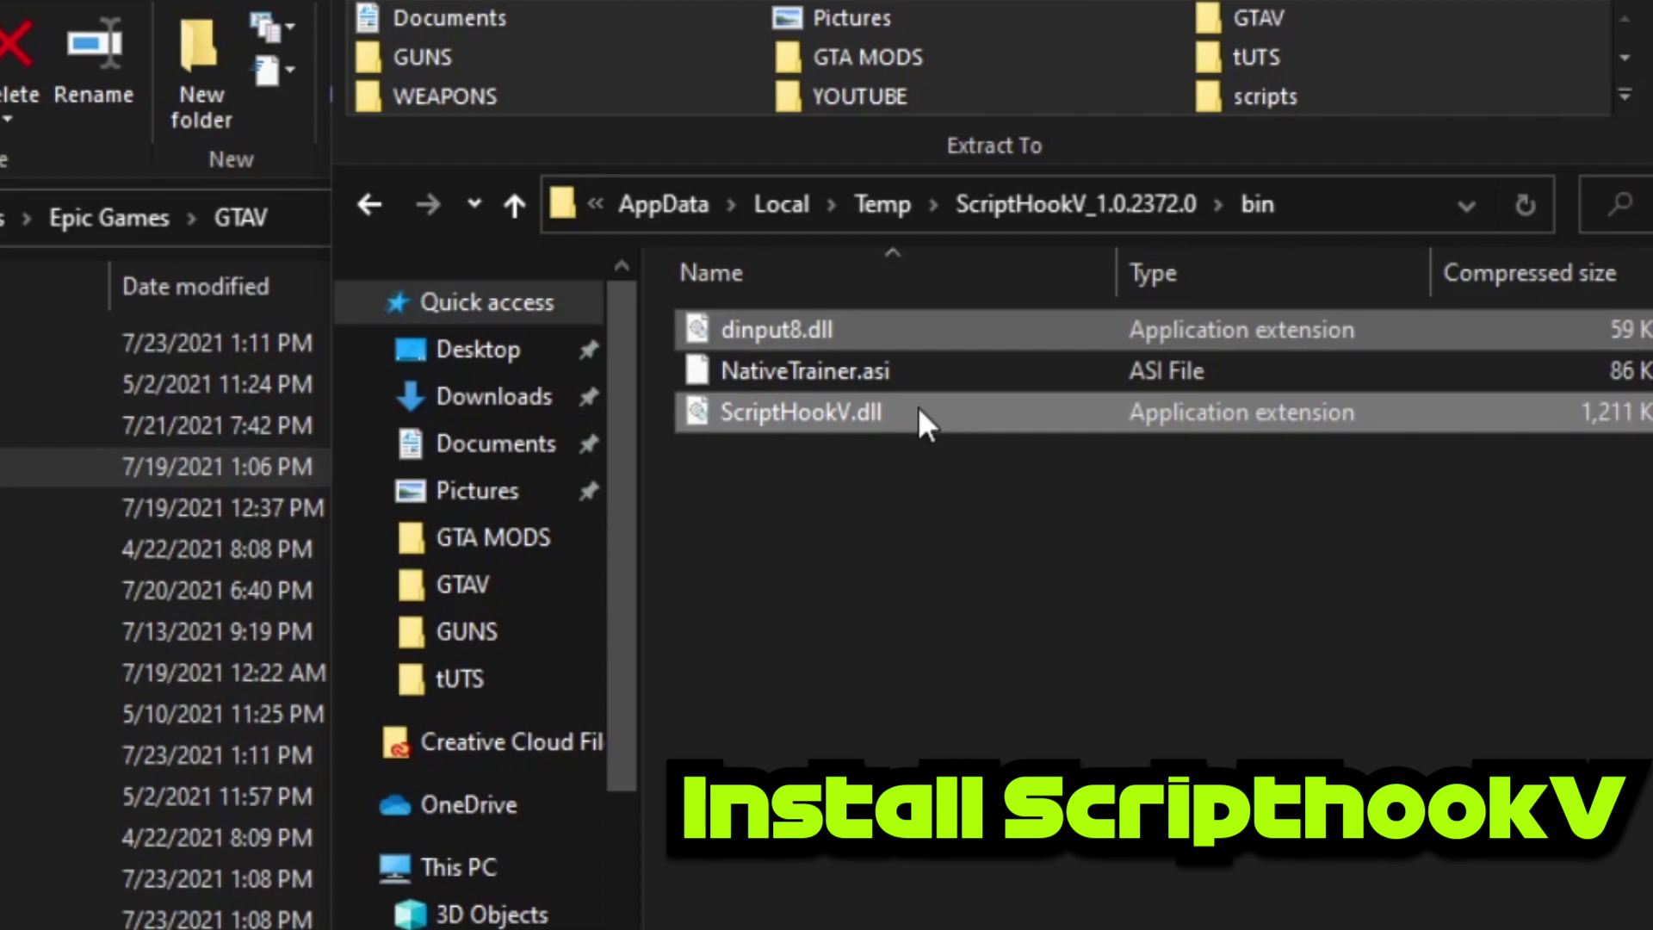
pyautogui.moveTo(918, 406); pyautogui.dragTo(522, 728)
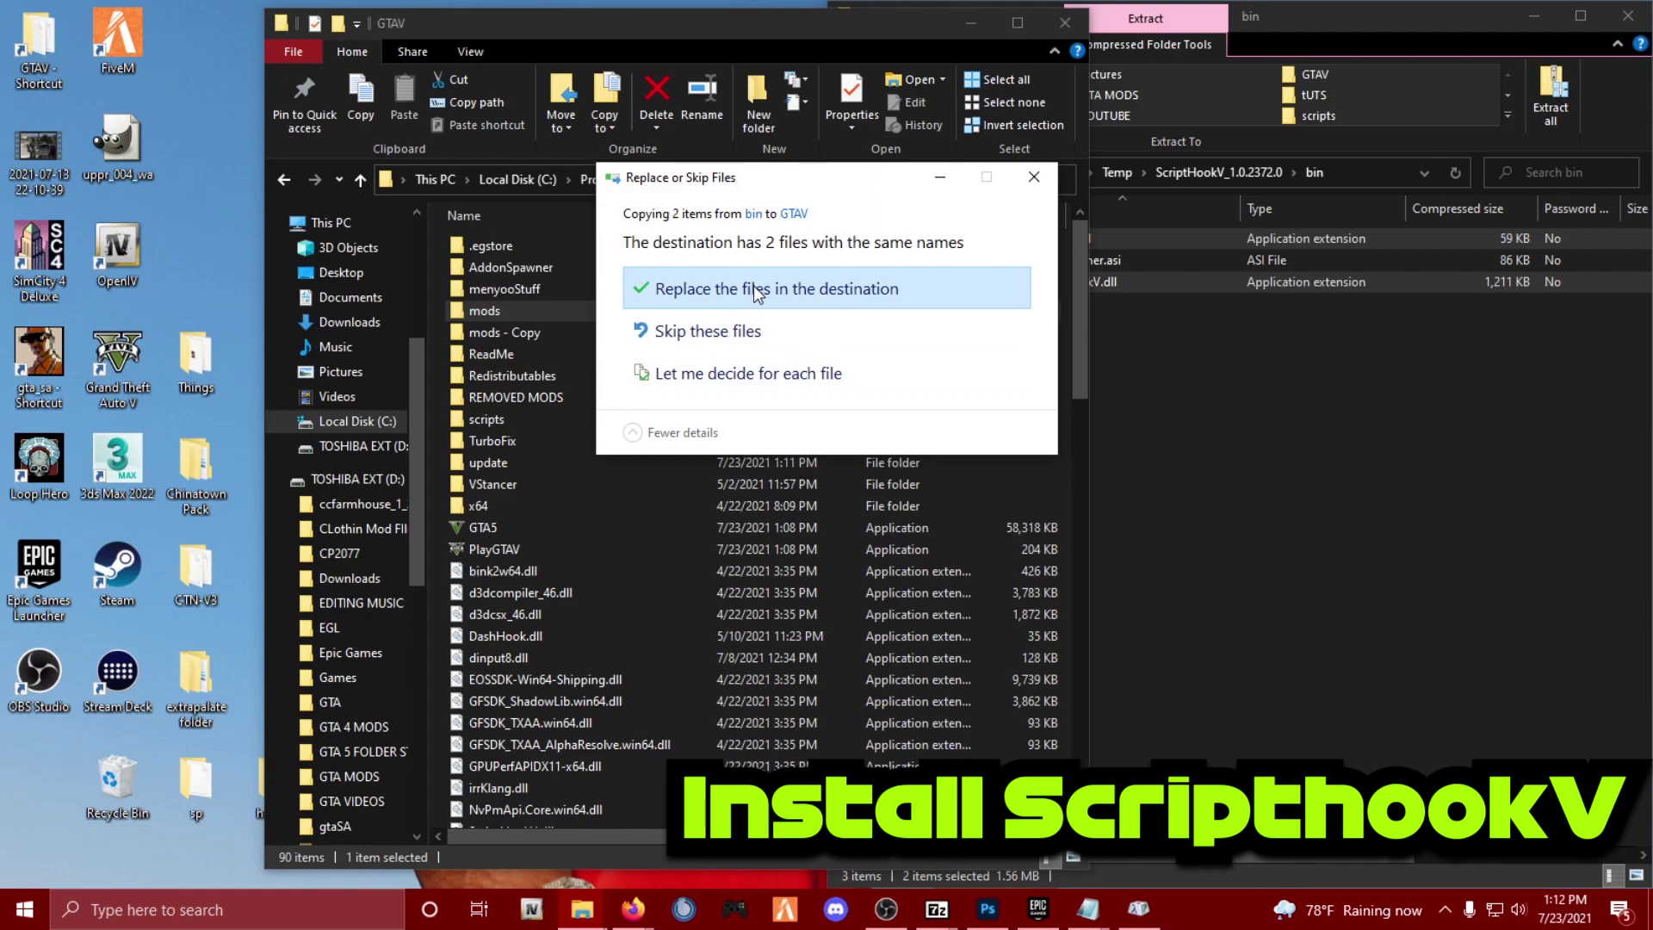
pyautogui.click(752, 289)
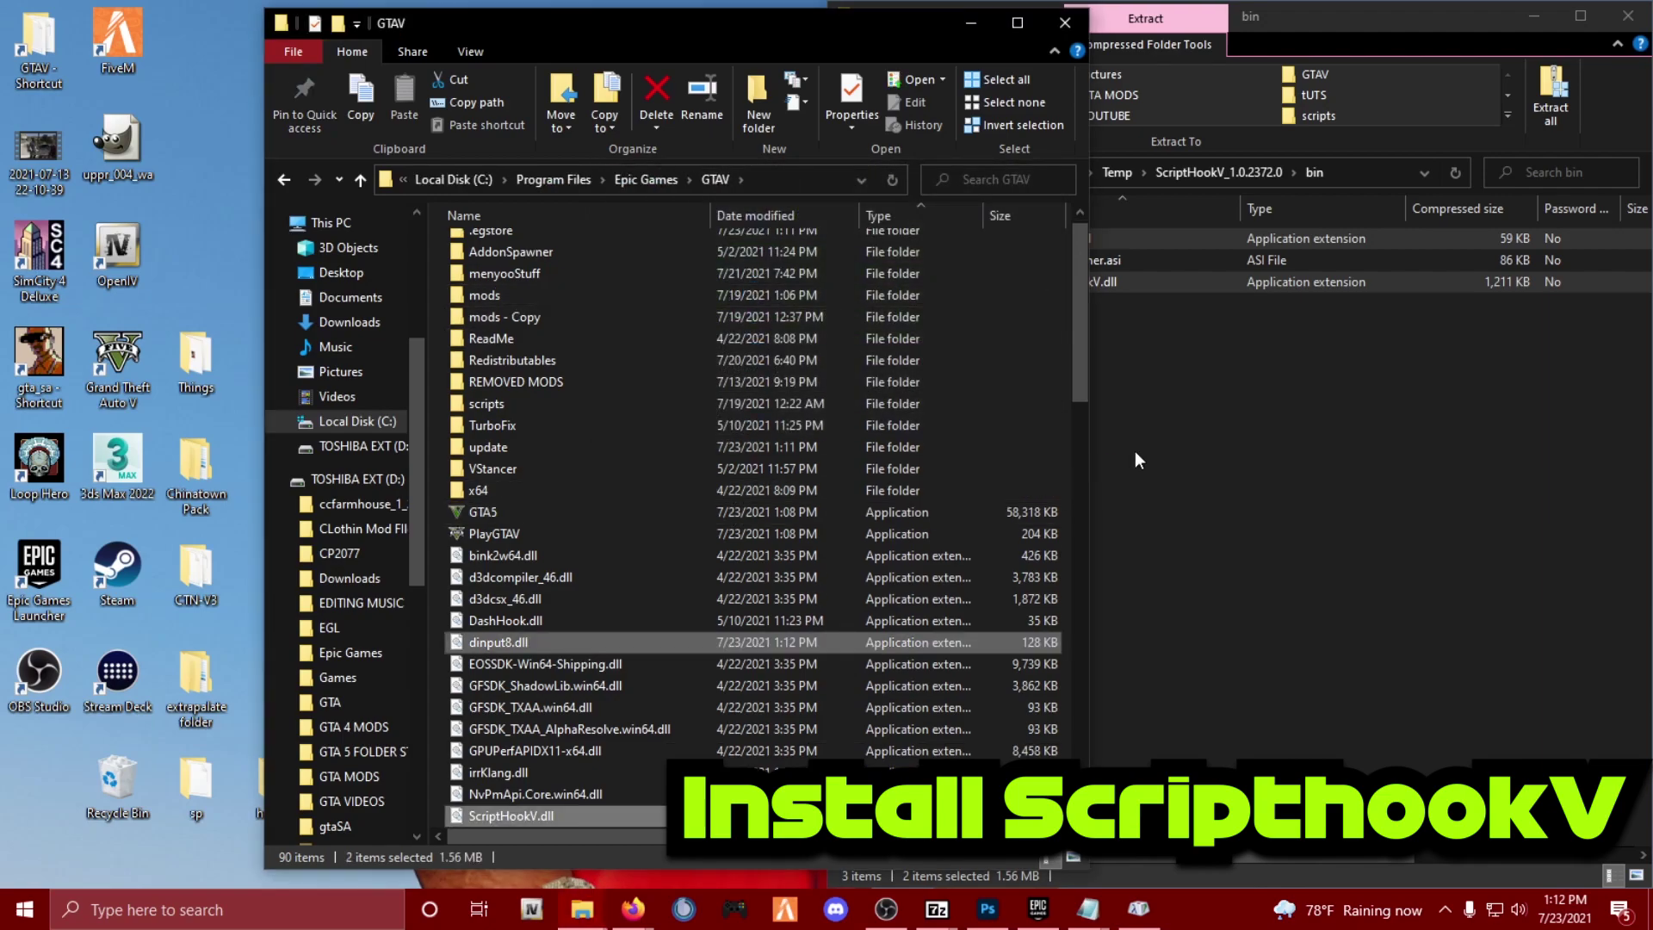
pyautogui.click(1135, 451)
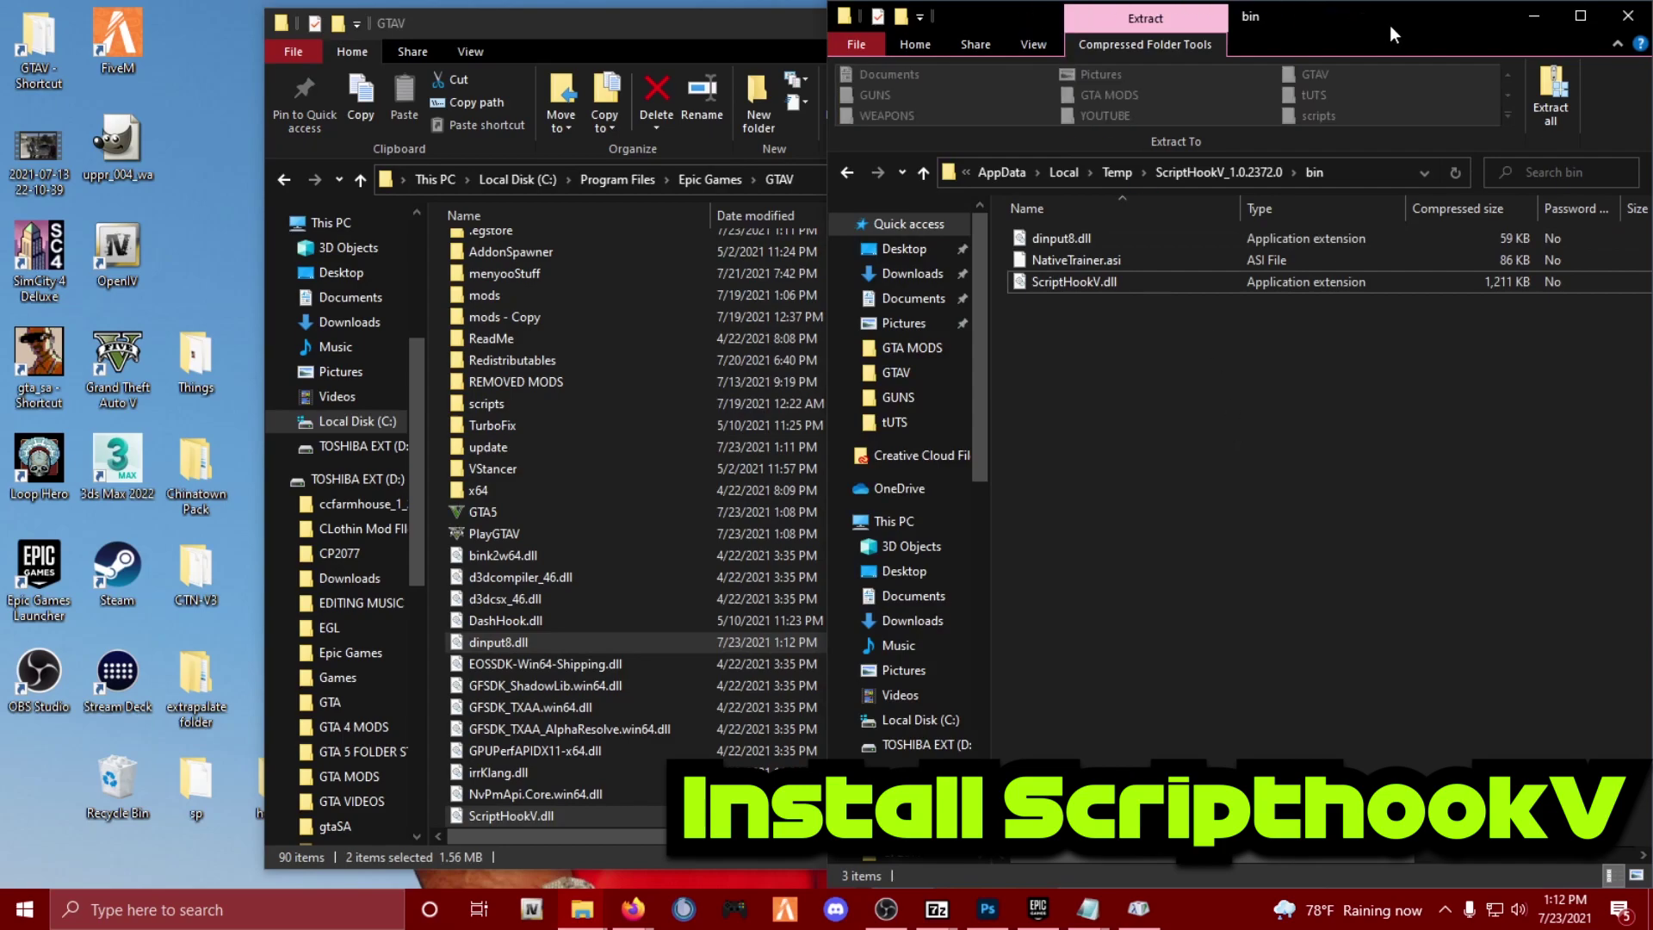
pyautogui.moveTo(1389, 25); pyautogui.dragTo(1234, 28)
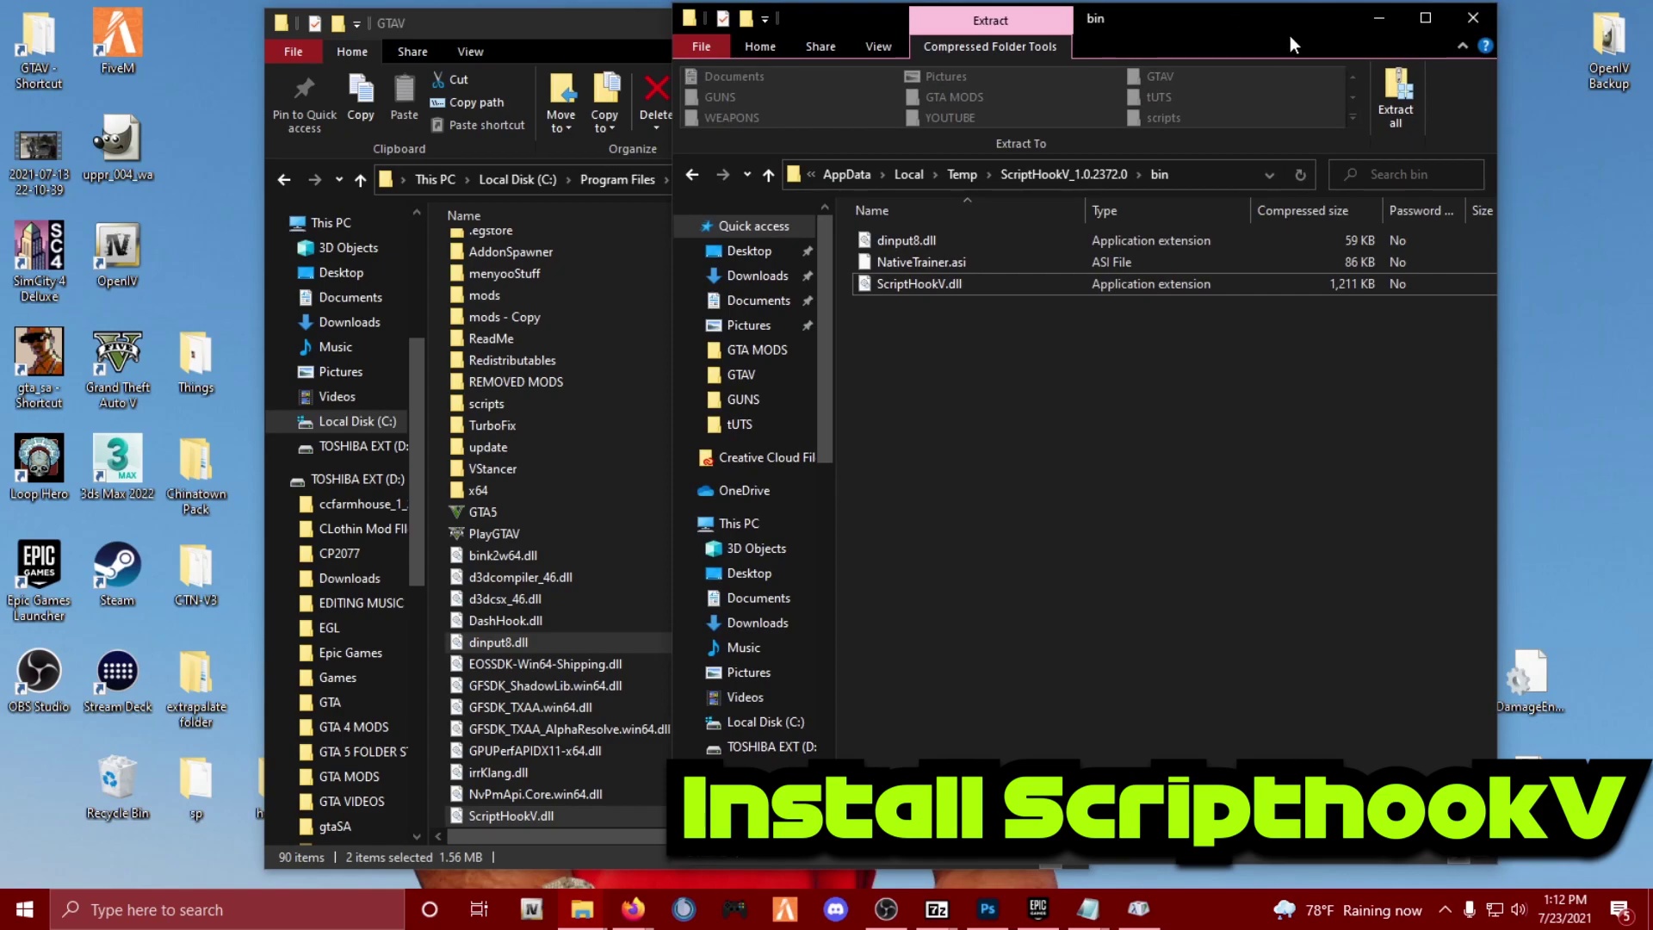
pyautogui.click(1372, 19)
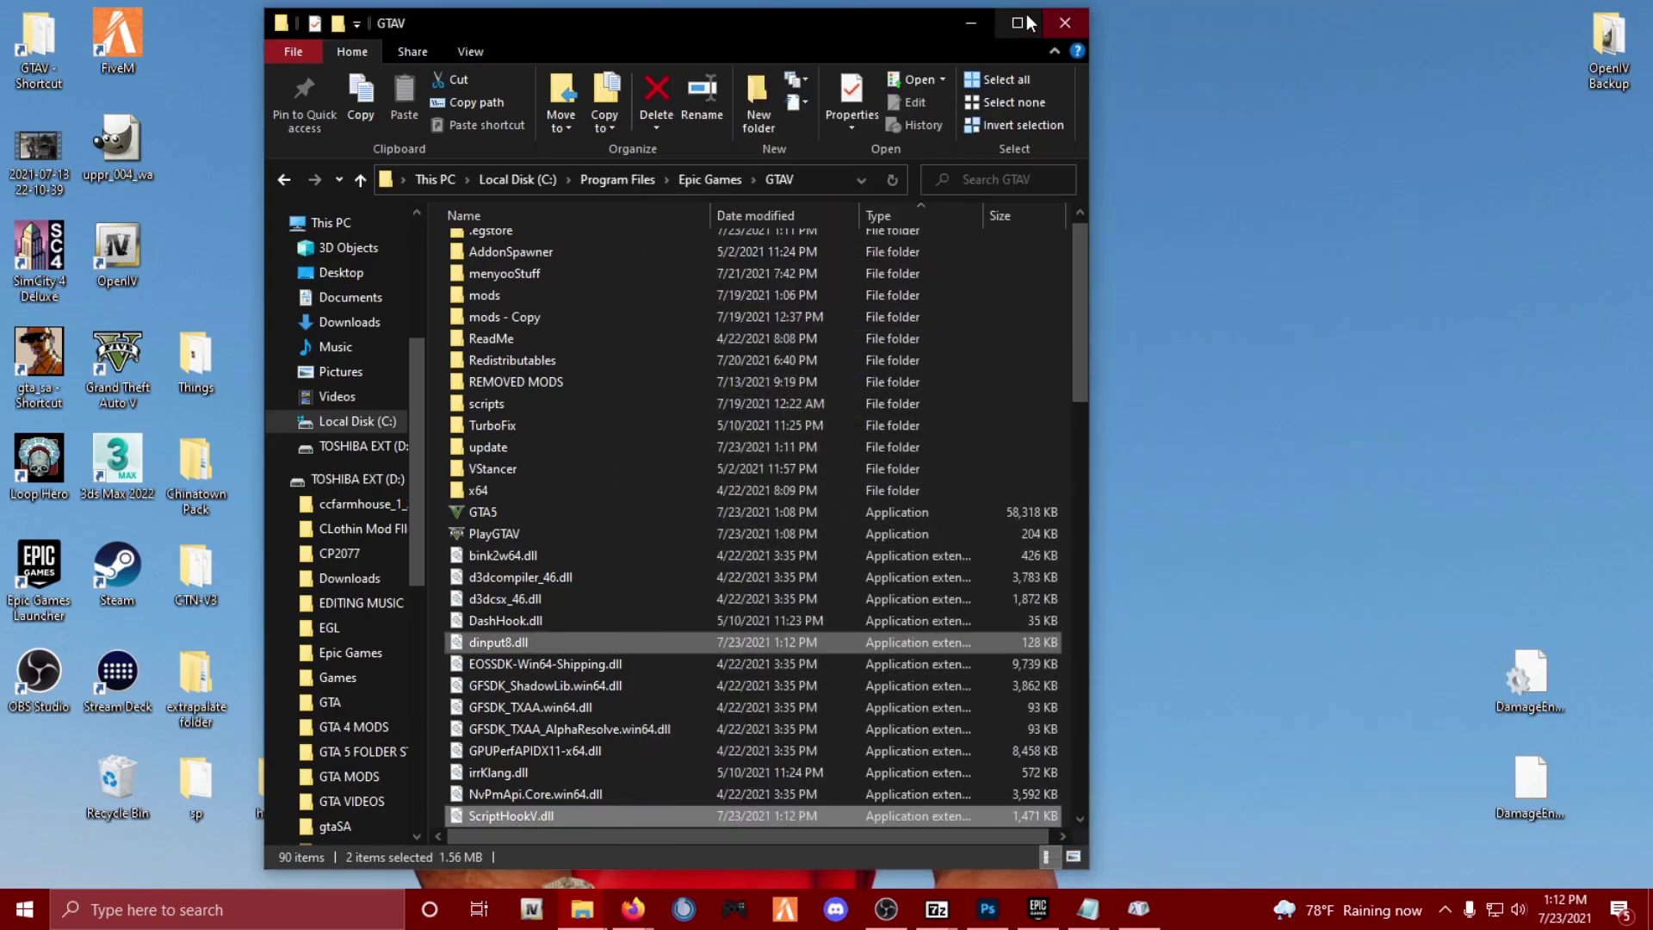
# - Minimize the GTAV folder window and open Grand Theft Auto V for Windows in OpenIV
pyautogui.click(969, 19)
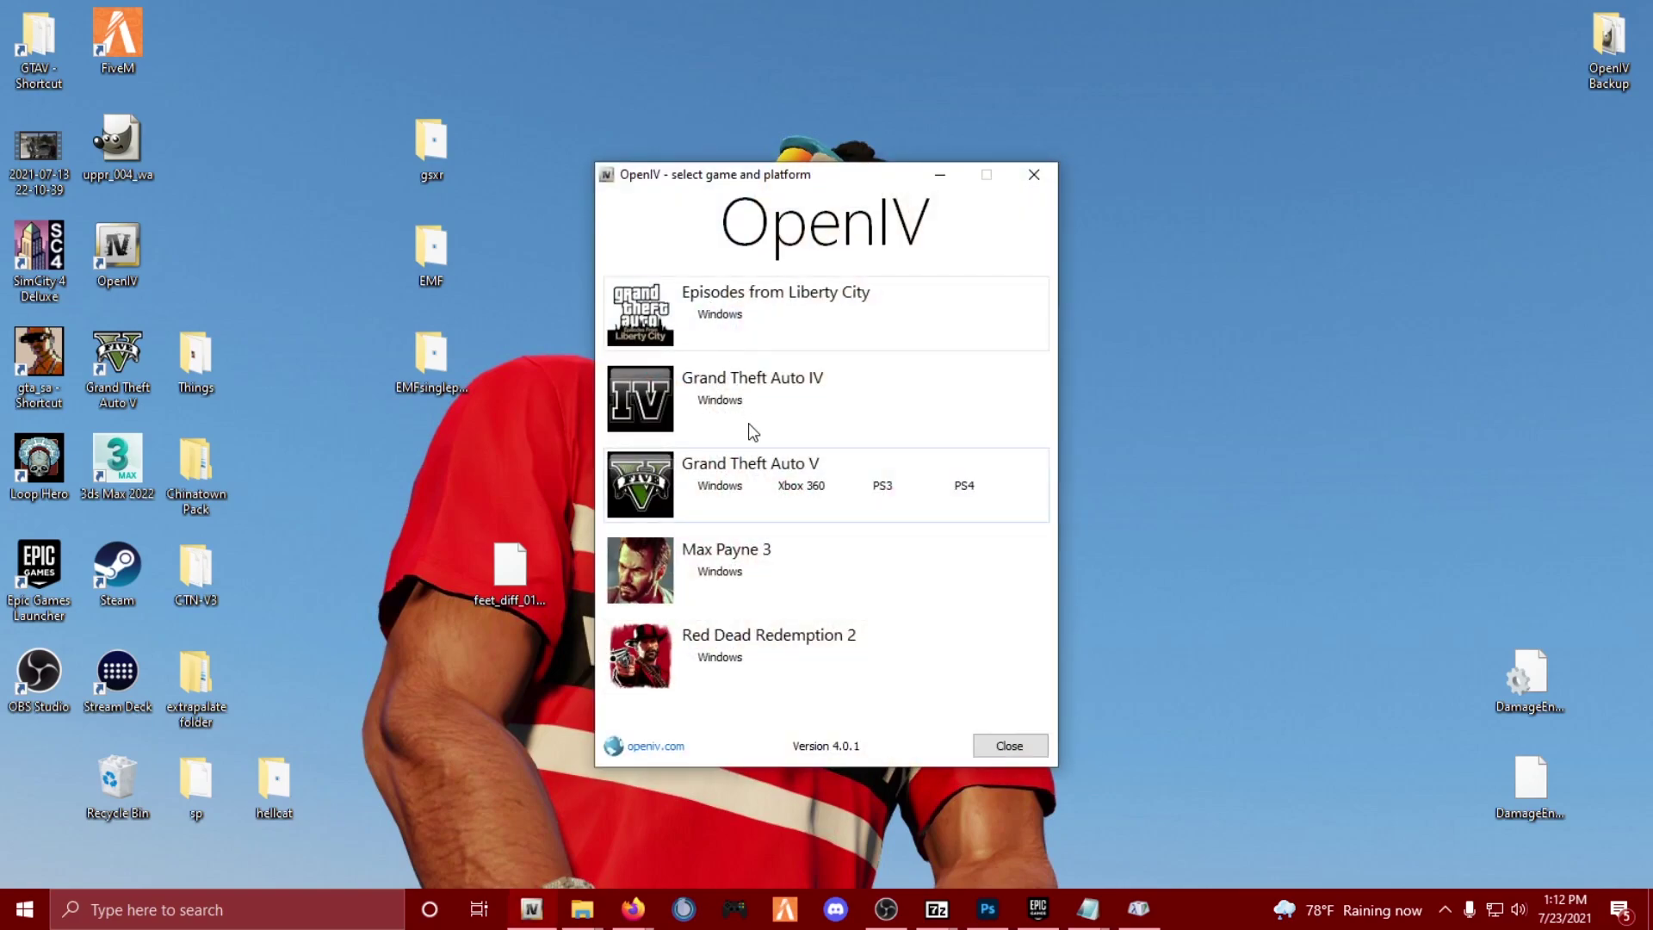
pyautogui.click(721, 486)
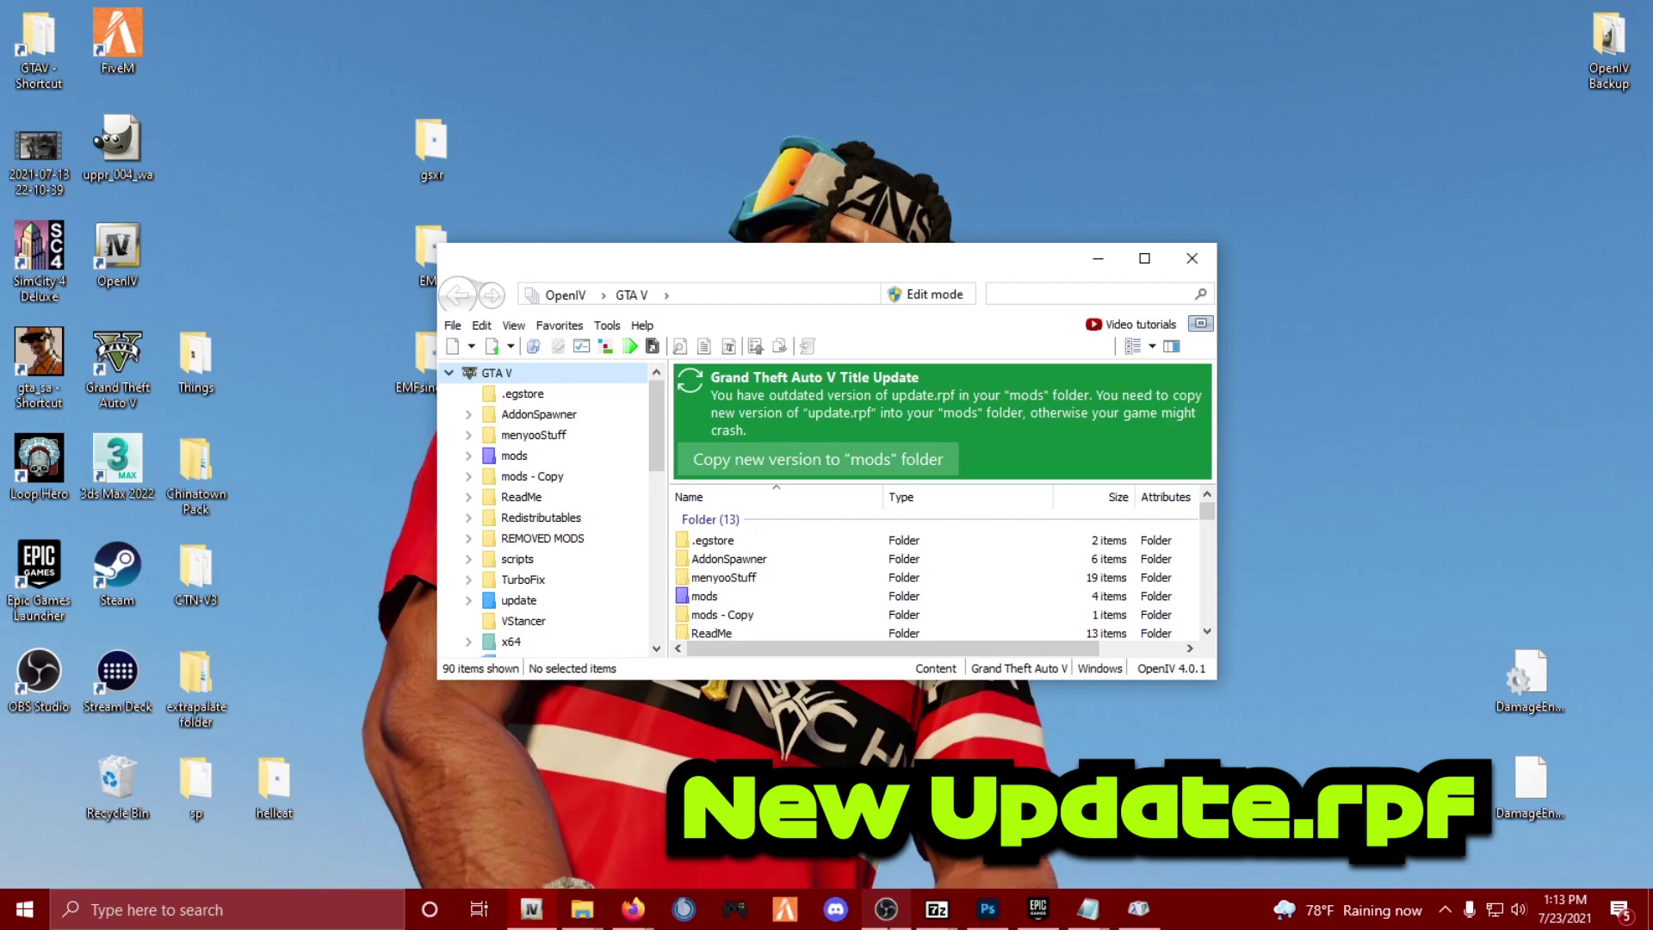
# - Copy the new update.rpf into the mods folder, confirming the overwrite of the modded copy
pyautogui.click(823, 461)
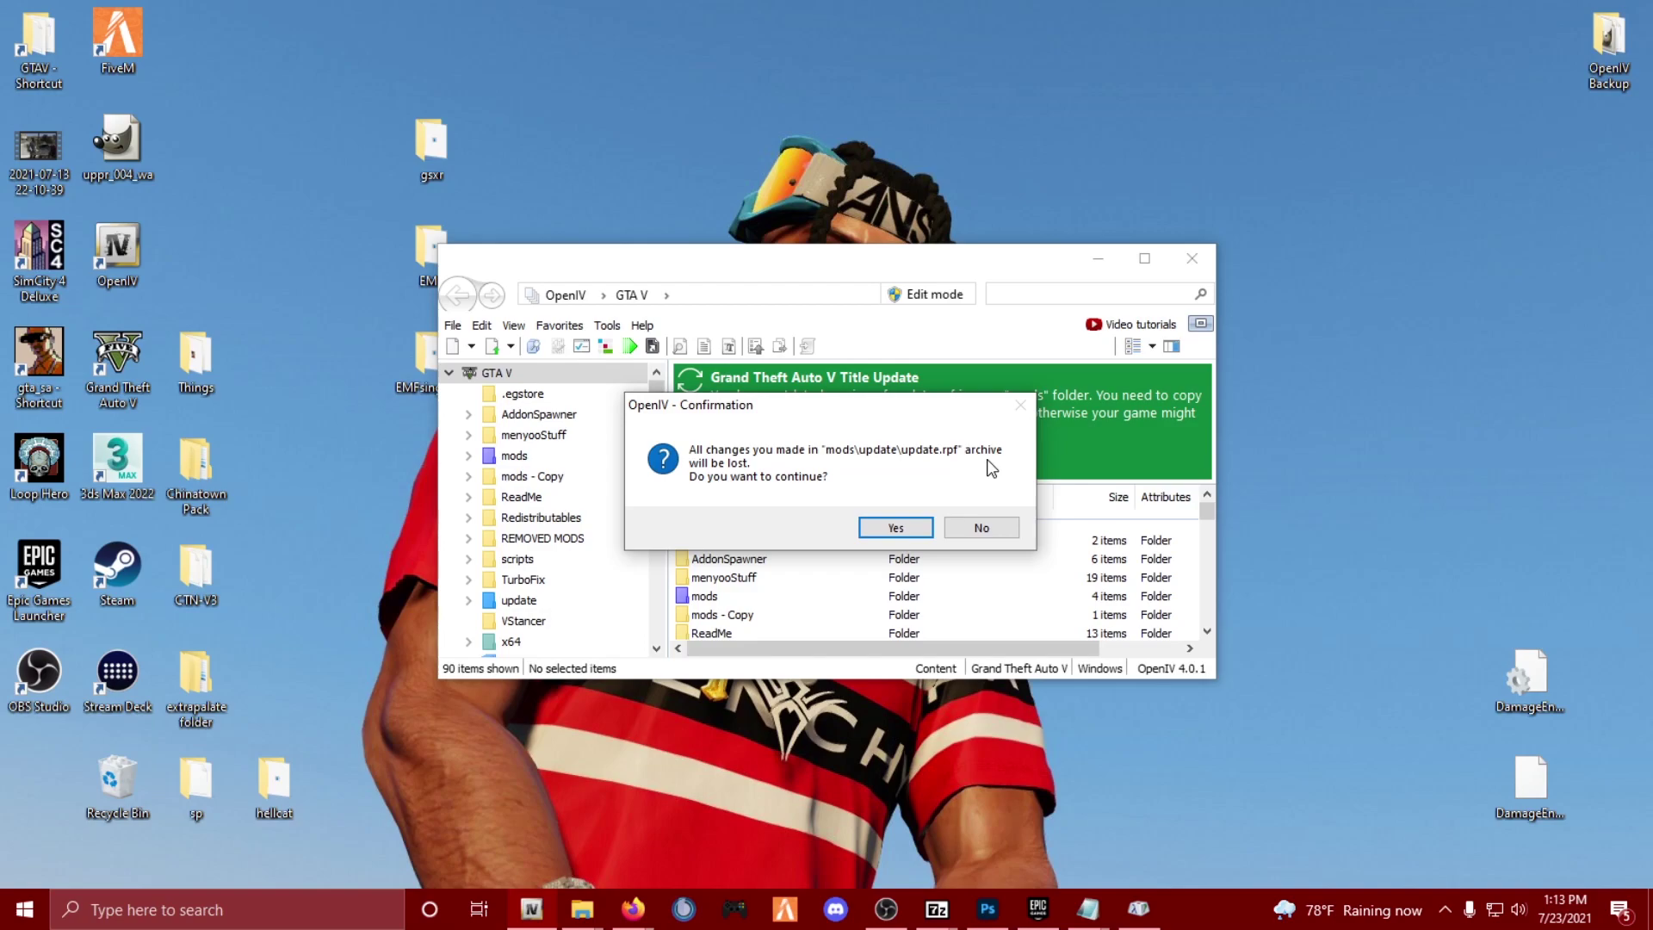
pyautogui.click(883, 527)
pyautogui.moveTo(392, 67); pyautogui.dragTo(341, 108)
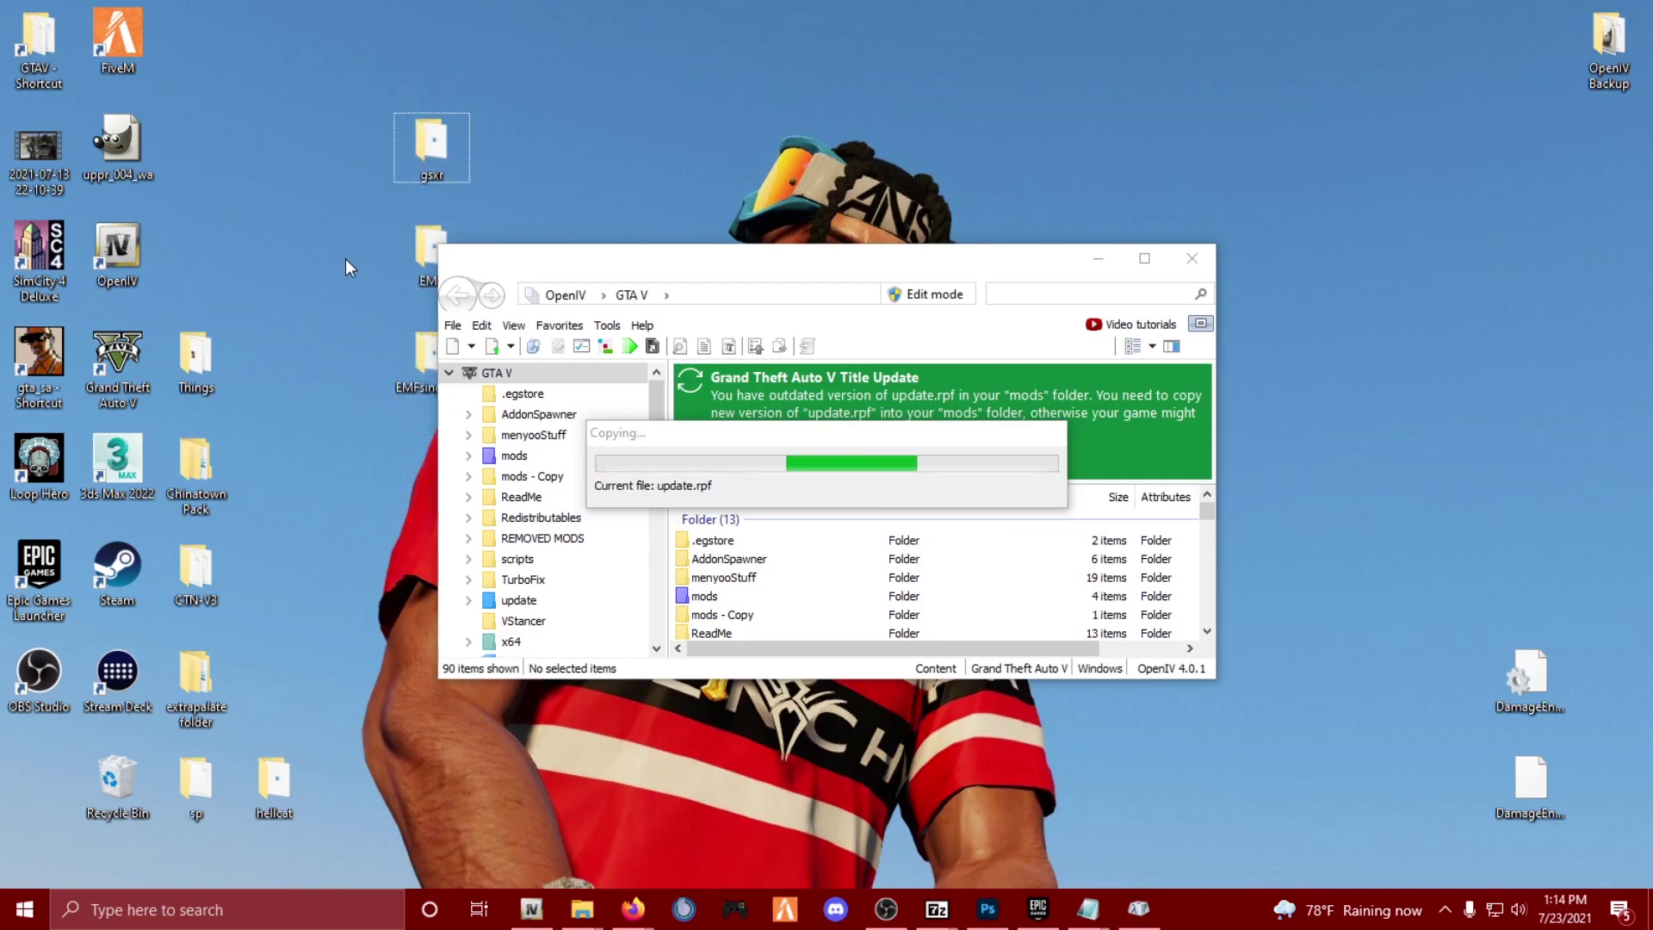
pyautogui.click(1088, 908)
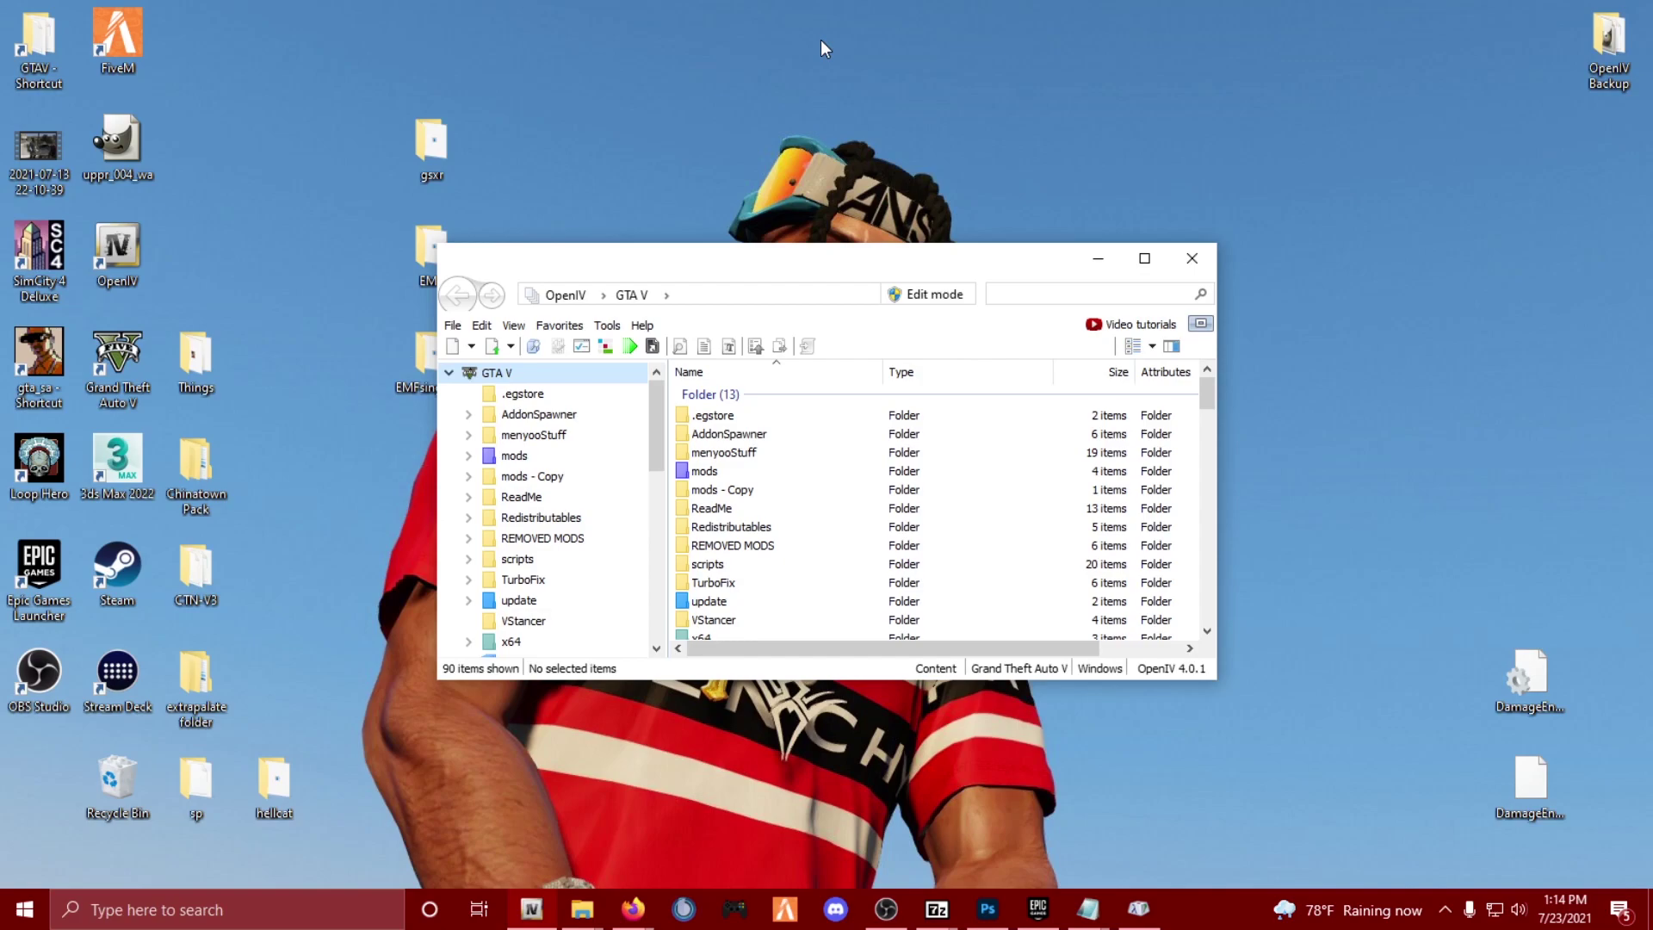
# - Browse to mods/update/update.rpf/common/data and select dlclist.xml
pyautogui.doubleClick(721, 472)
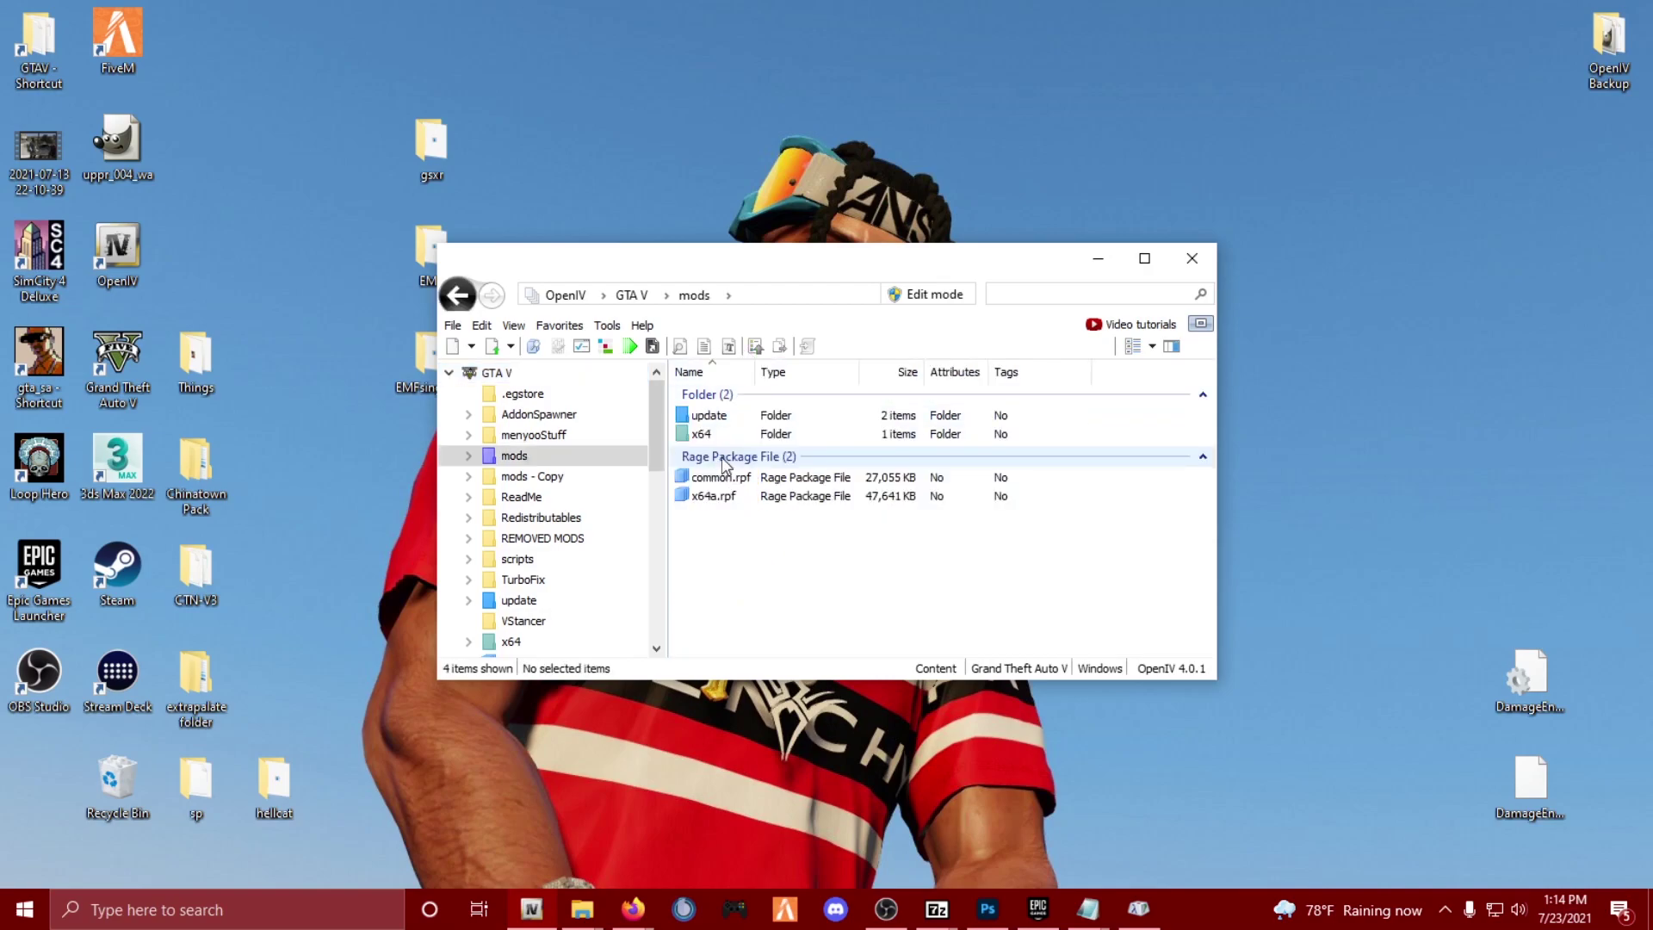
pyautogui.doubleClick(736, 416)
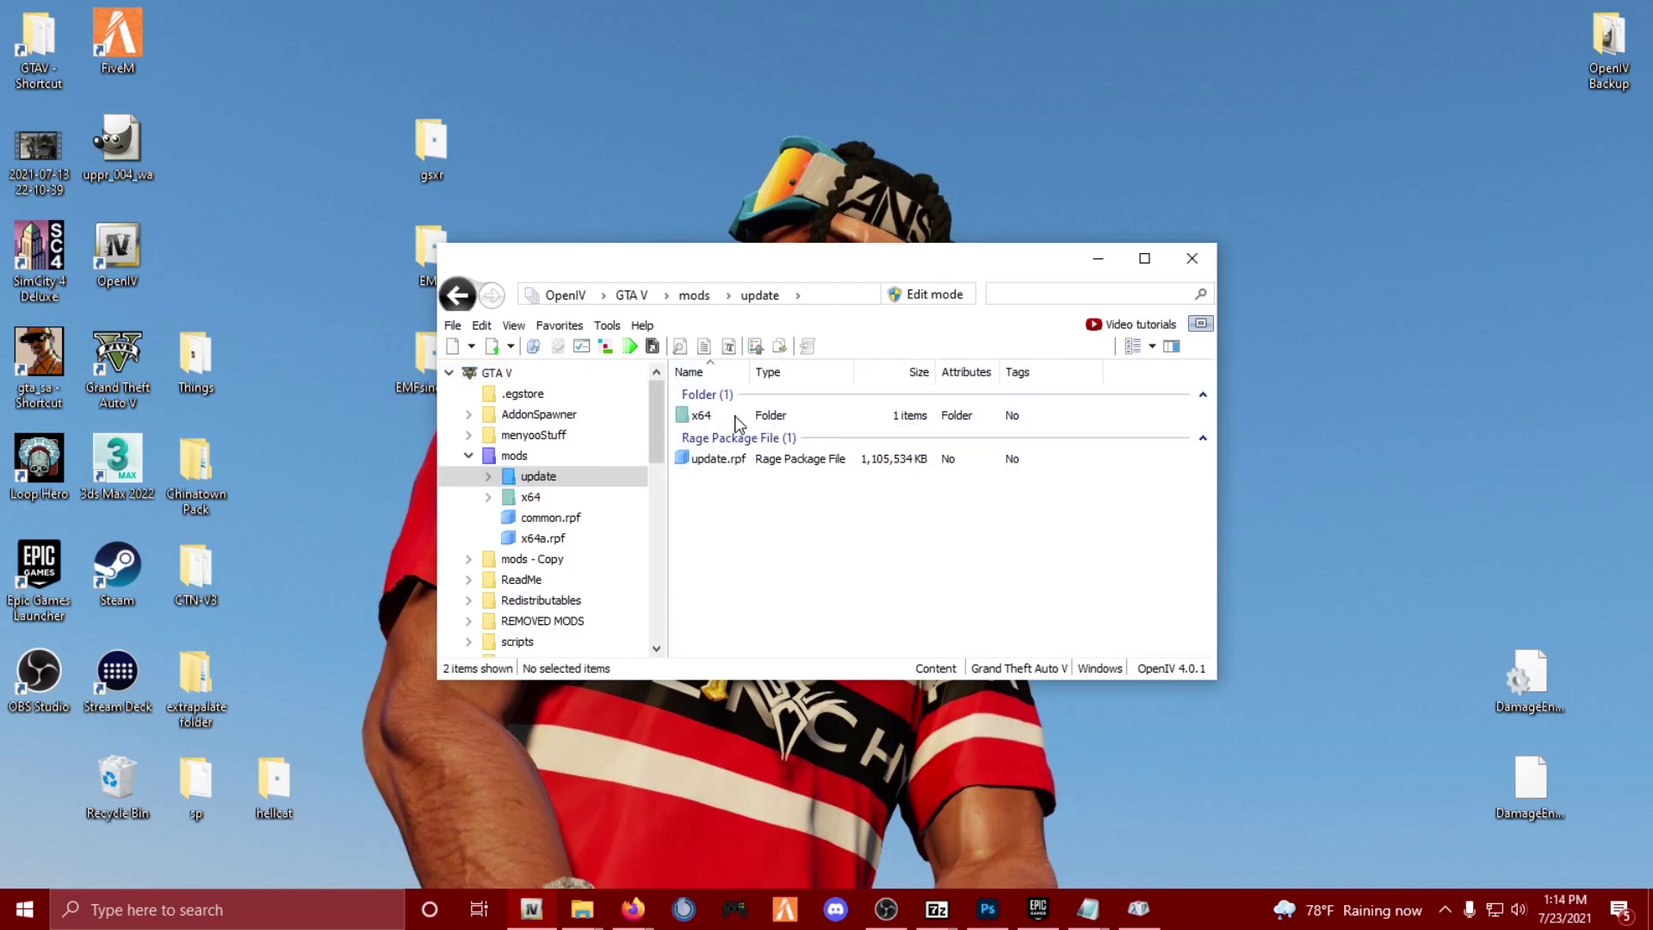
pyautogui.doubleClick(738, 461)
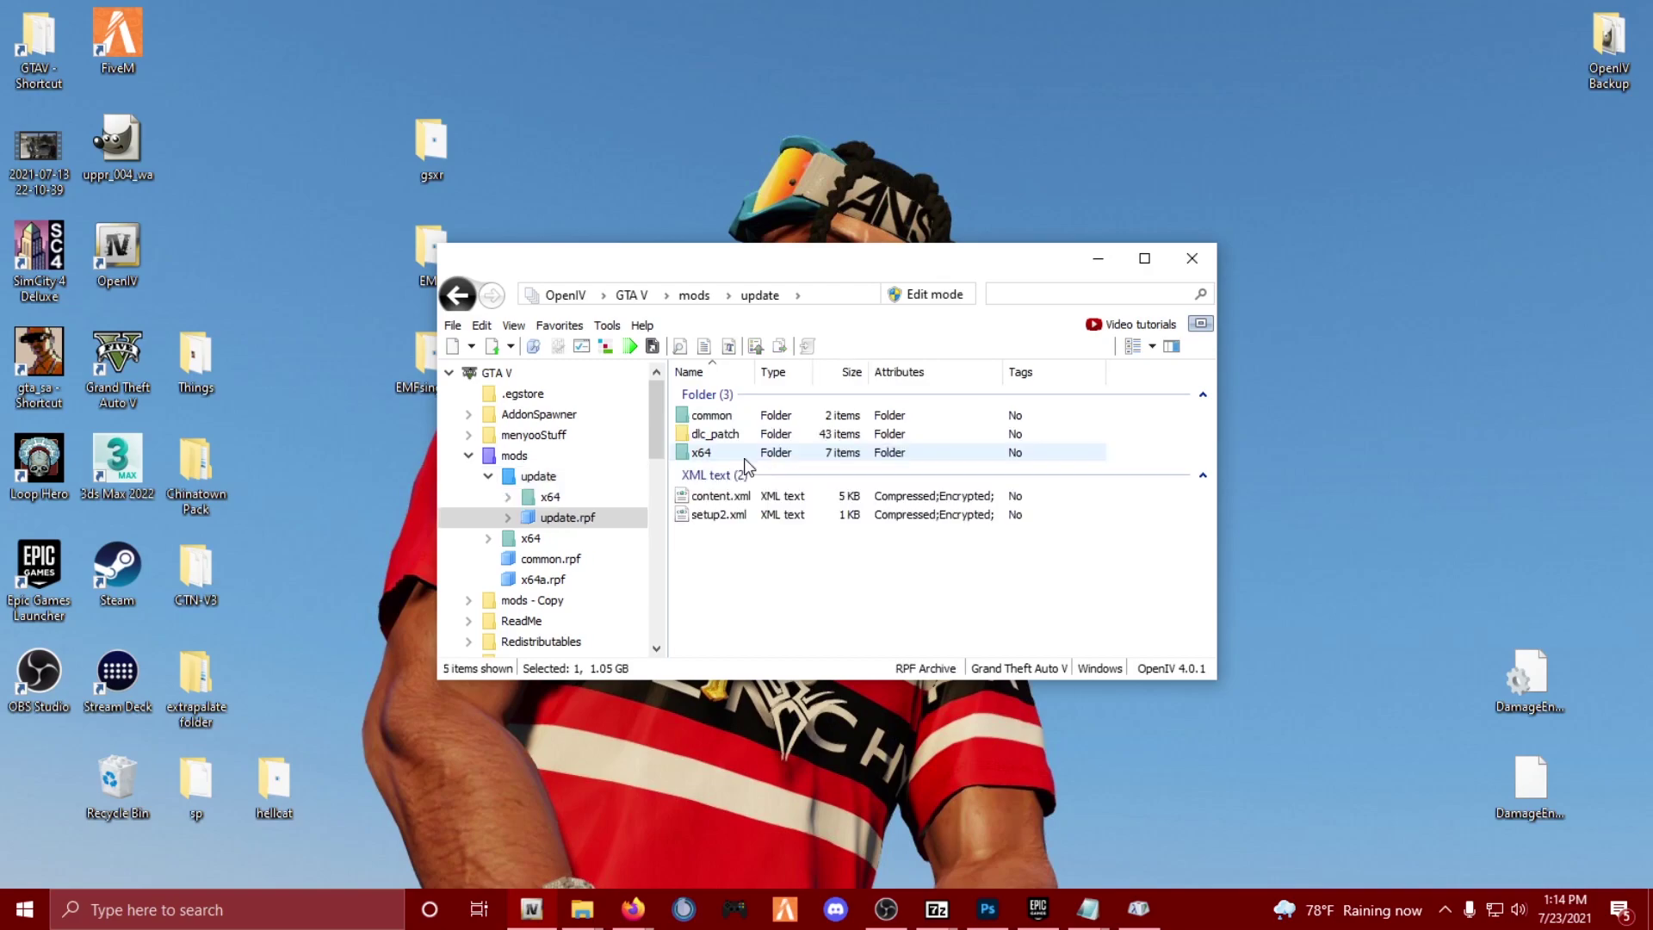
pyautogui.doubleClick(708, 415)
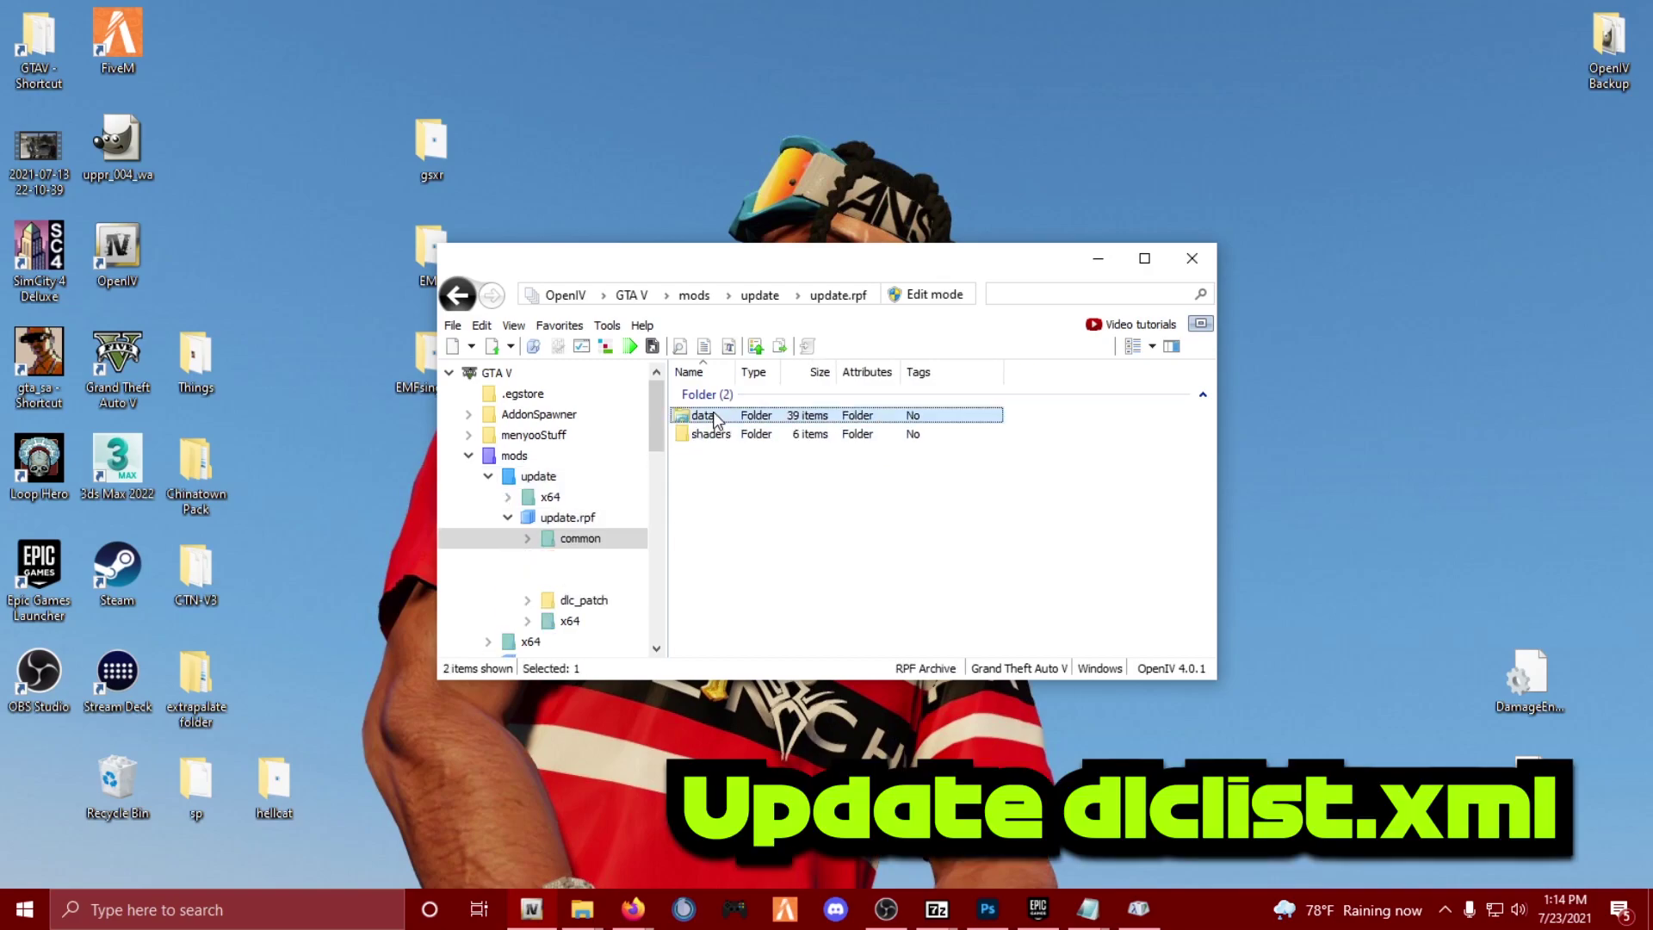
pyautogui.press('Return')
pyautogui.scroll(-10, 747, 458)
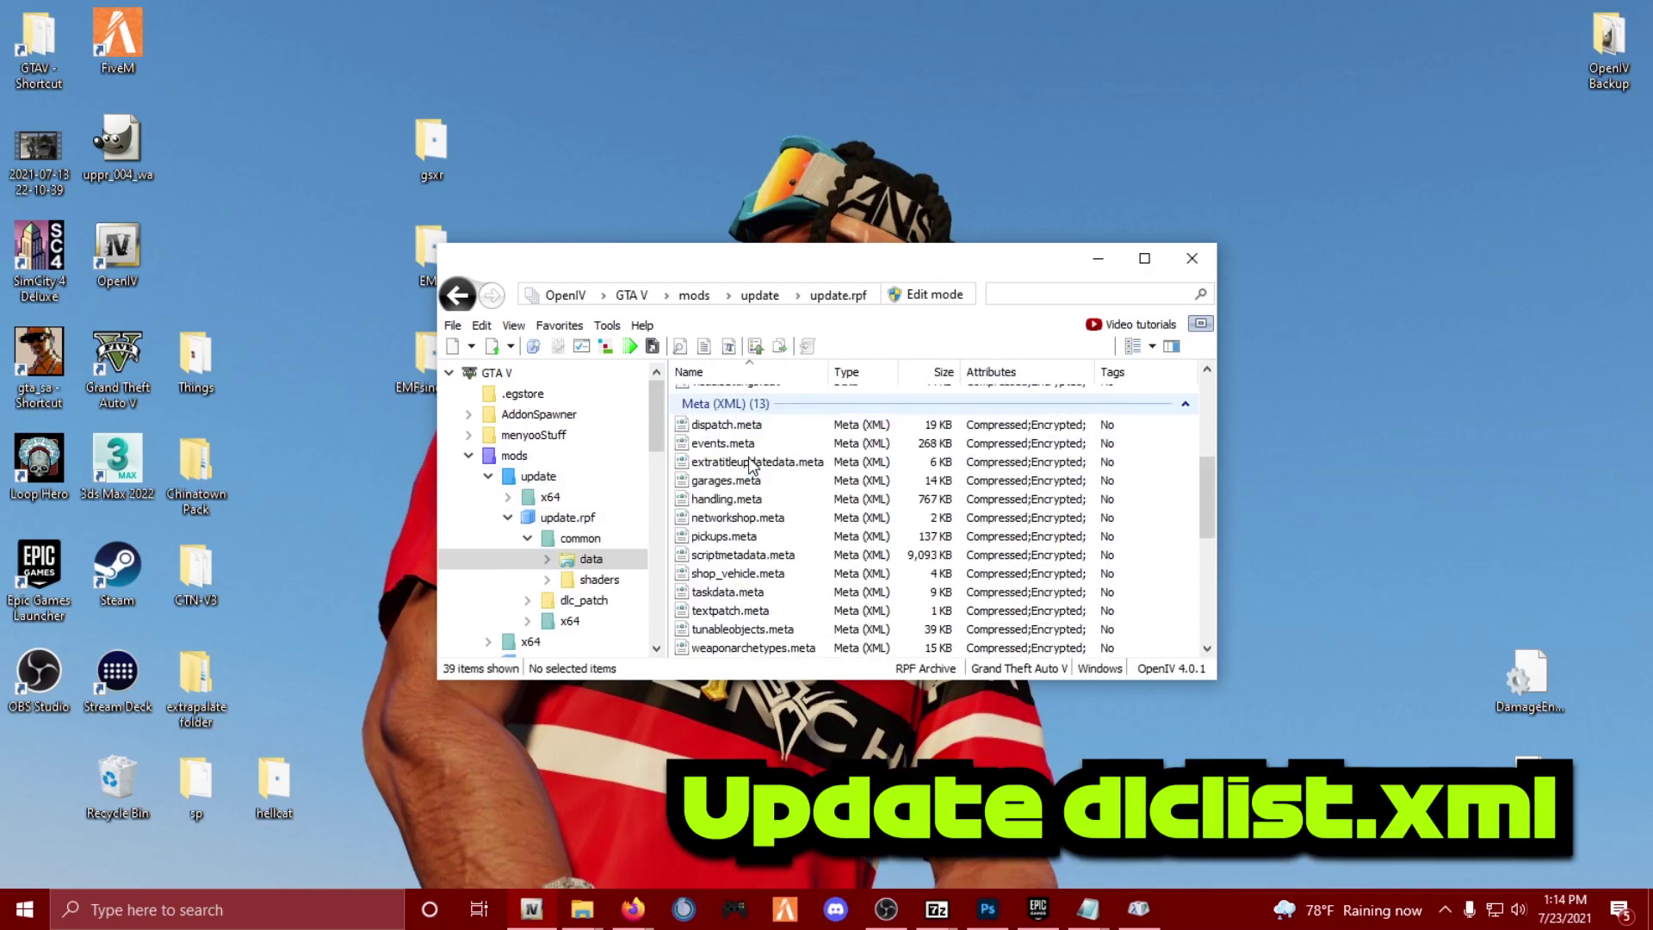
pyautogui.scroll(-4, 747, 457)
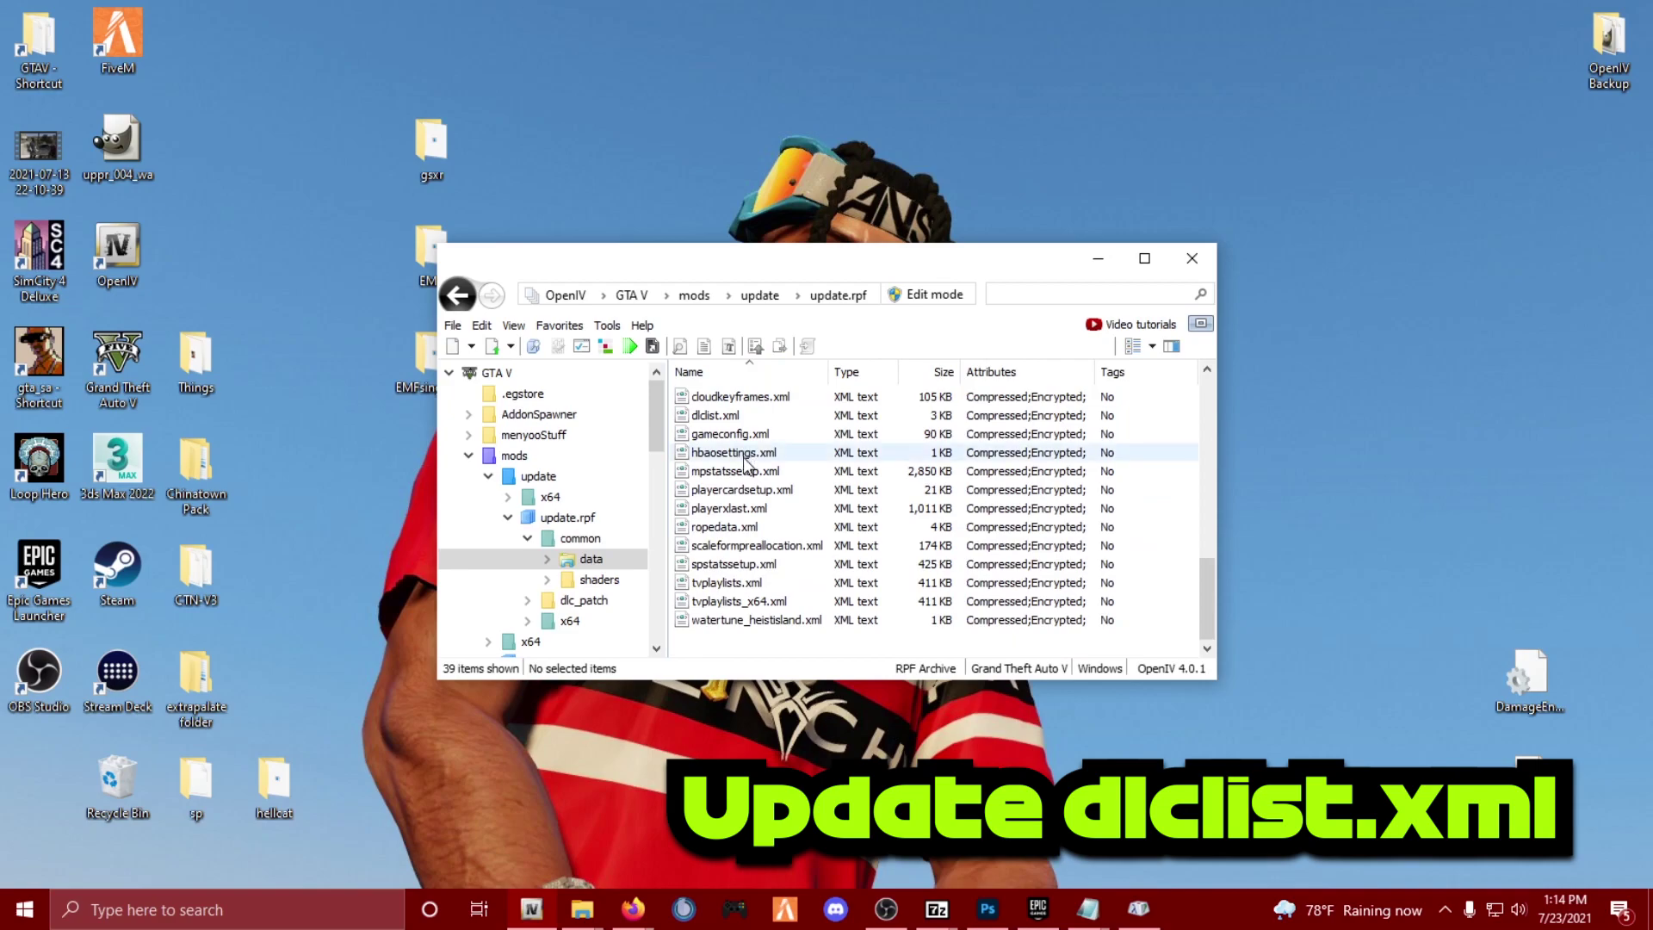
pyautogui.click(714, 415)
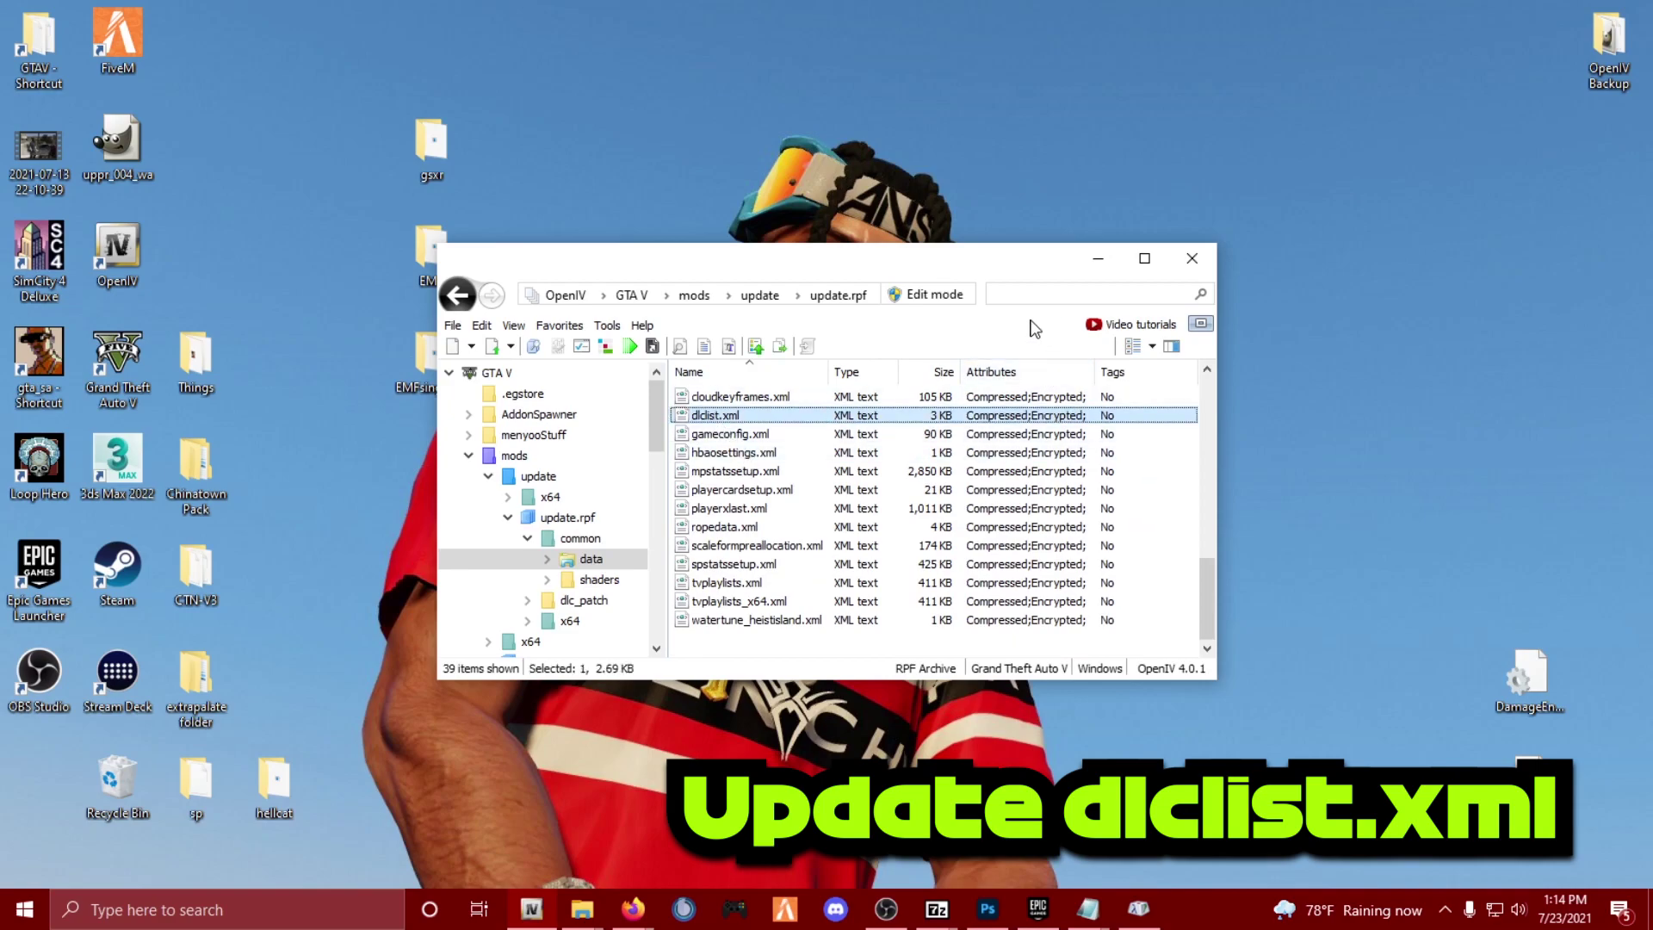
# - Turn on edit mode and bring up the actions menu for dlclist.xml
pyautogui.click(929, 294)
pyautogui.click(896, 520)
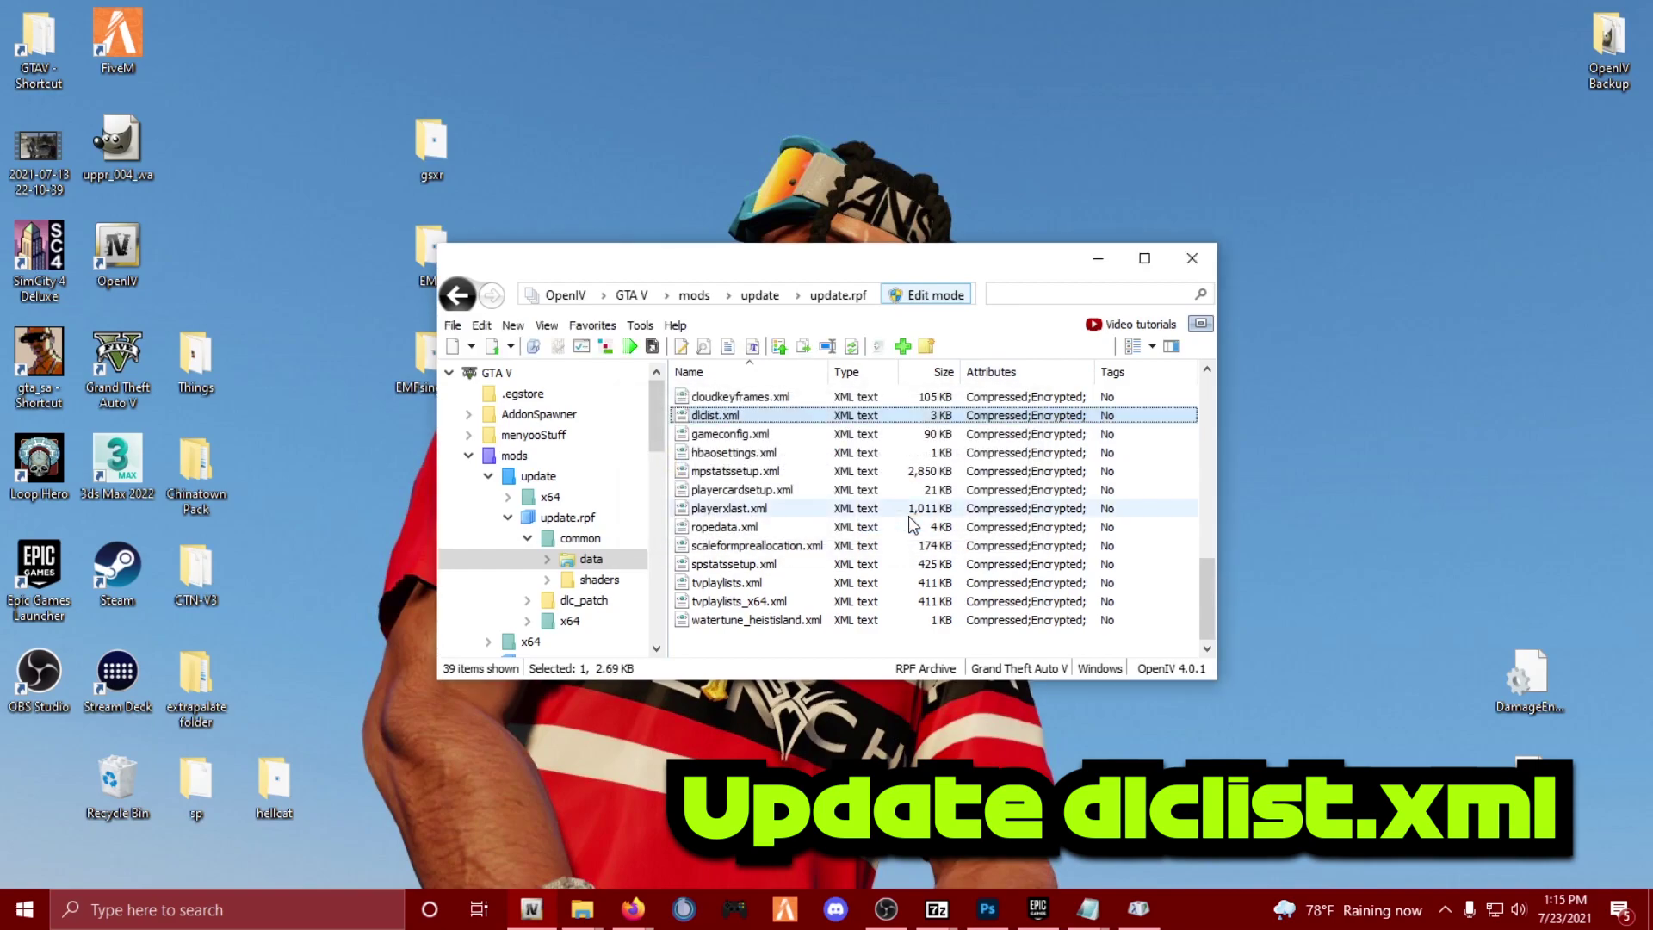
pyautogui.click(745, 420)
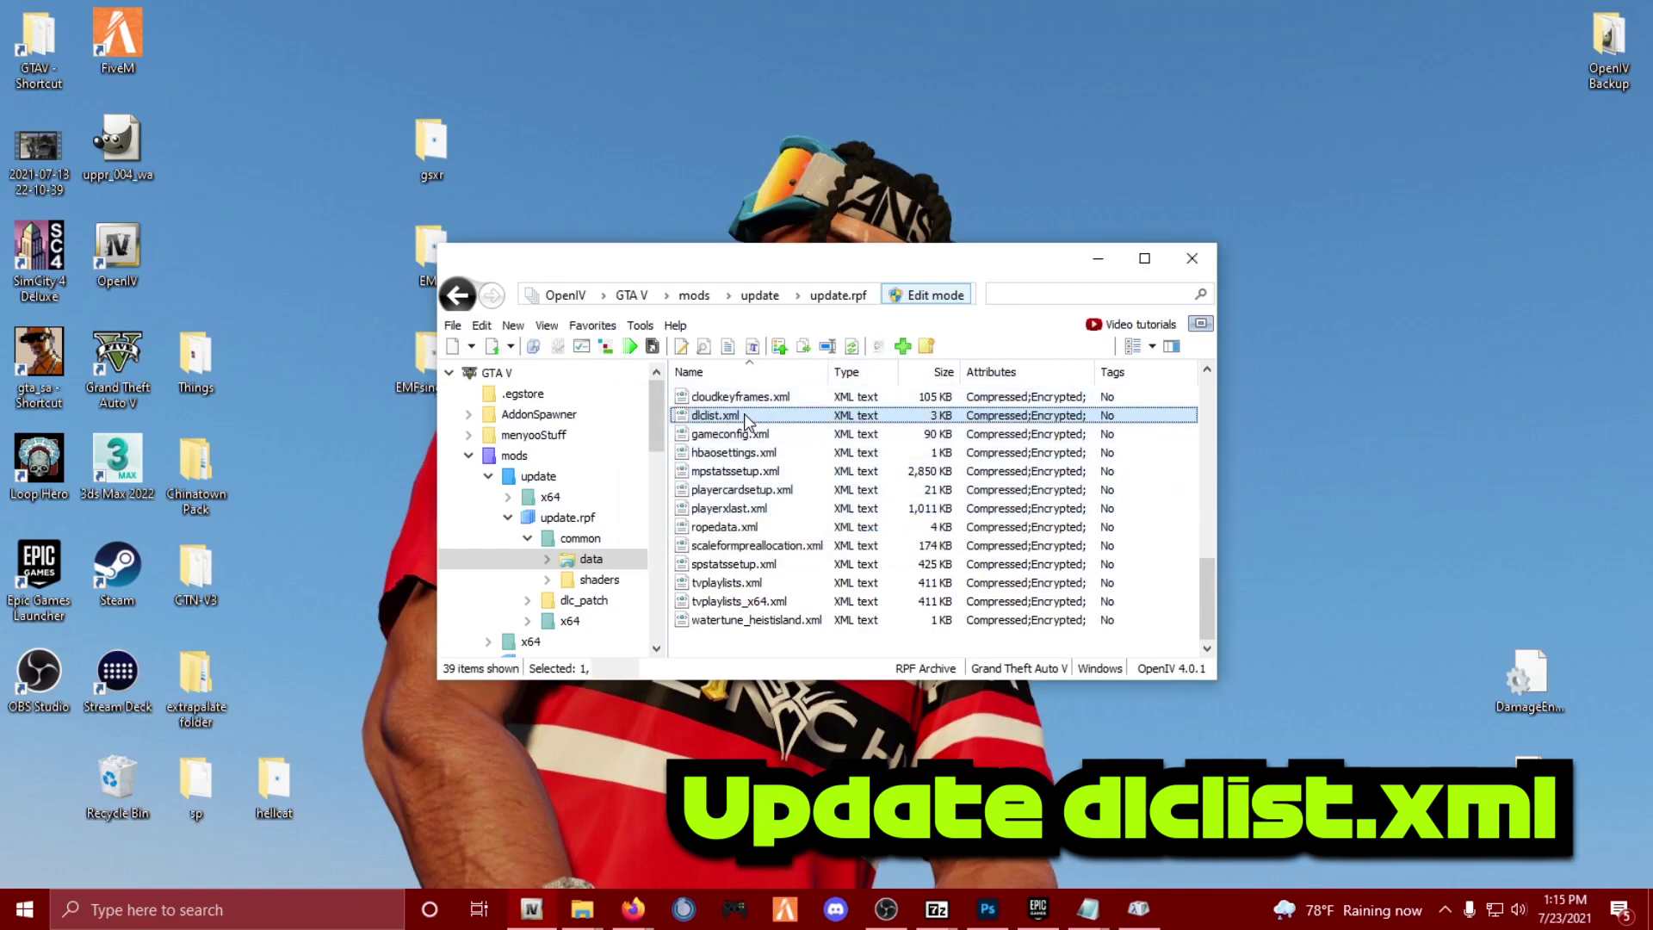
pyautogui.rightClick(745, 421)
# - Open dlclist.xml in the Text editor and copy the two EMF Item lines from Notepad
pyautogui.click(778, 452)
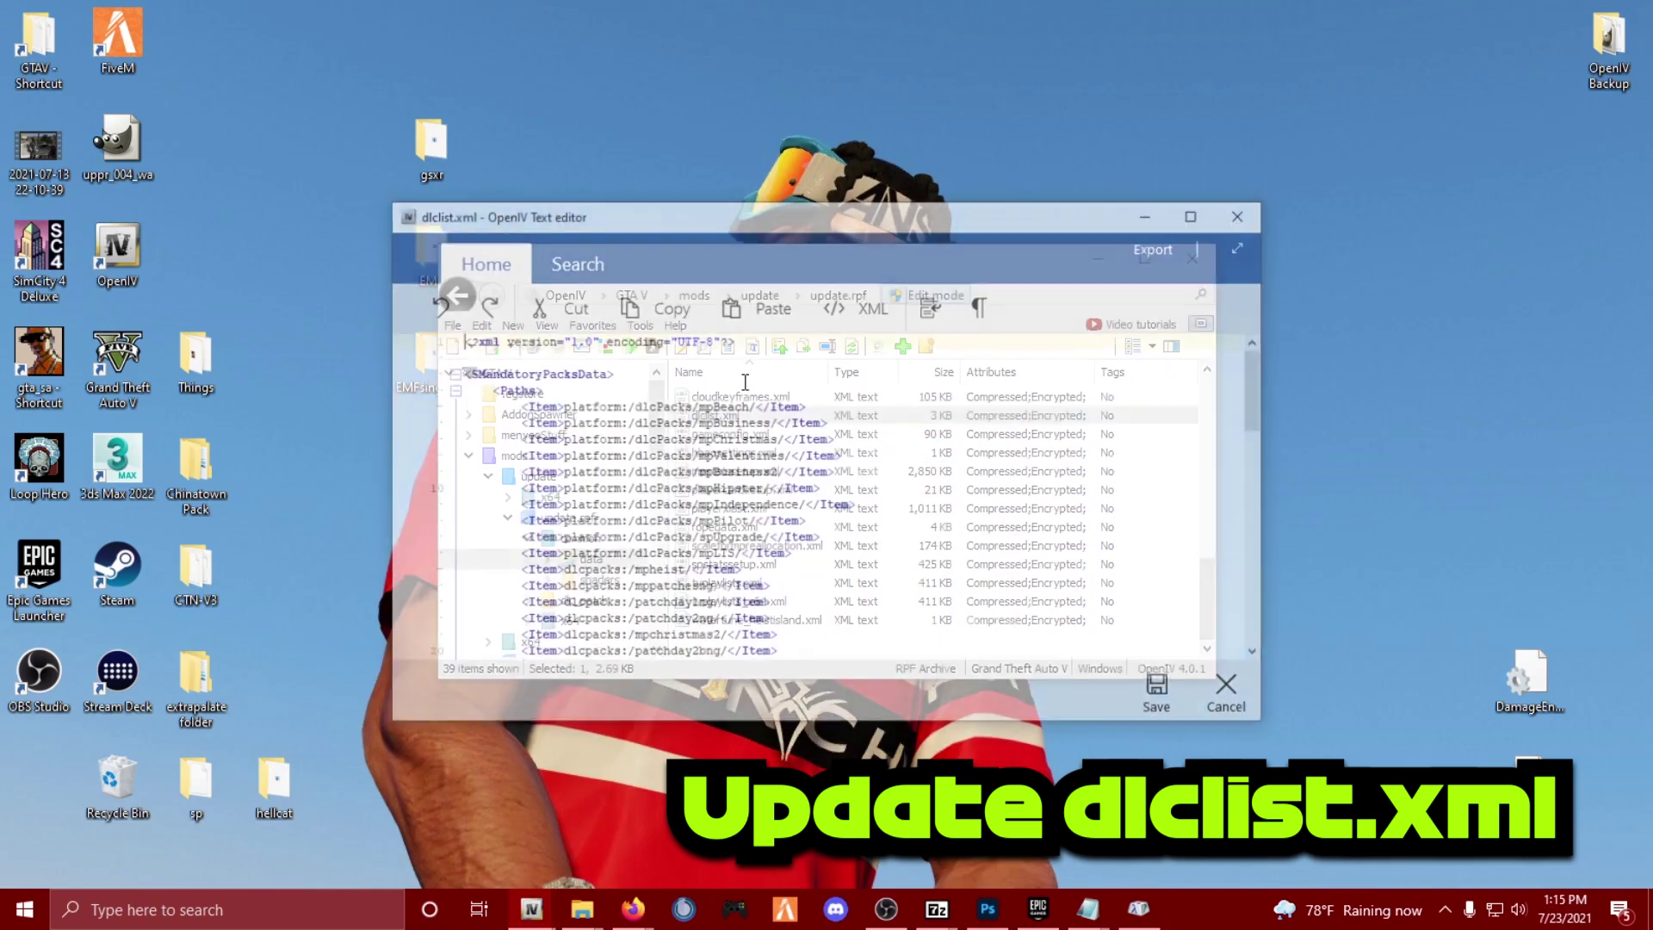
pyautogui.moveTo(1262, 375); pyautogui.dragTo(1262, 612)
pyautogui.click(796, 607)
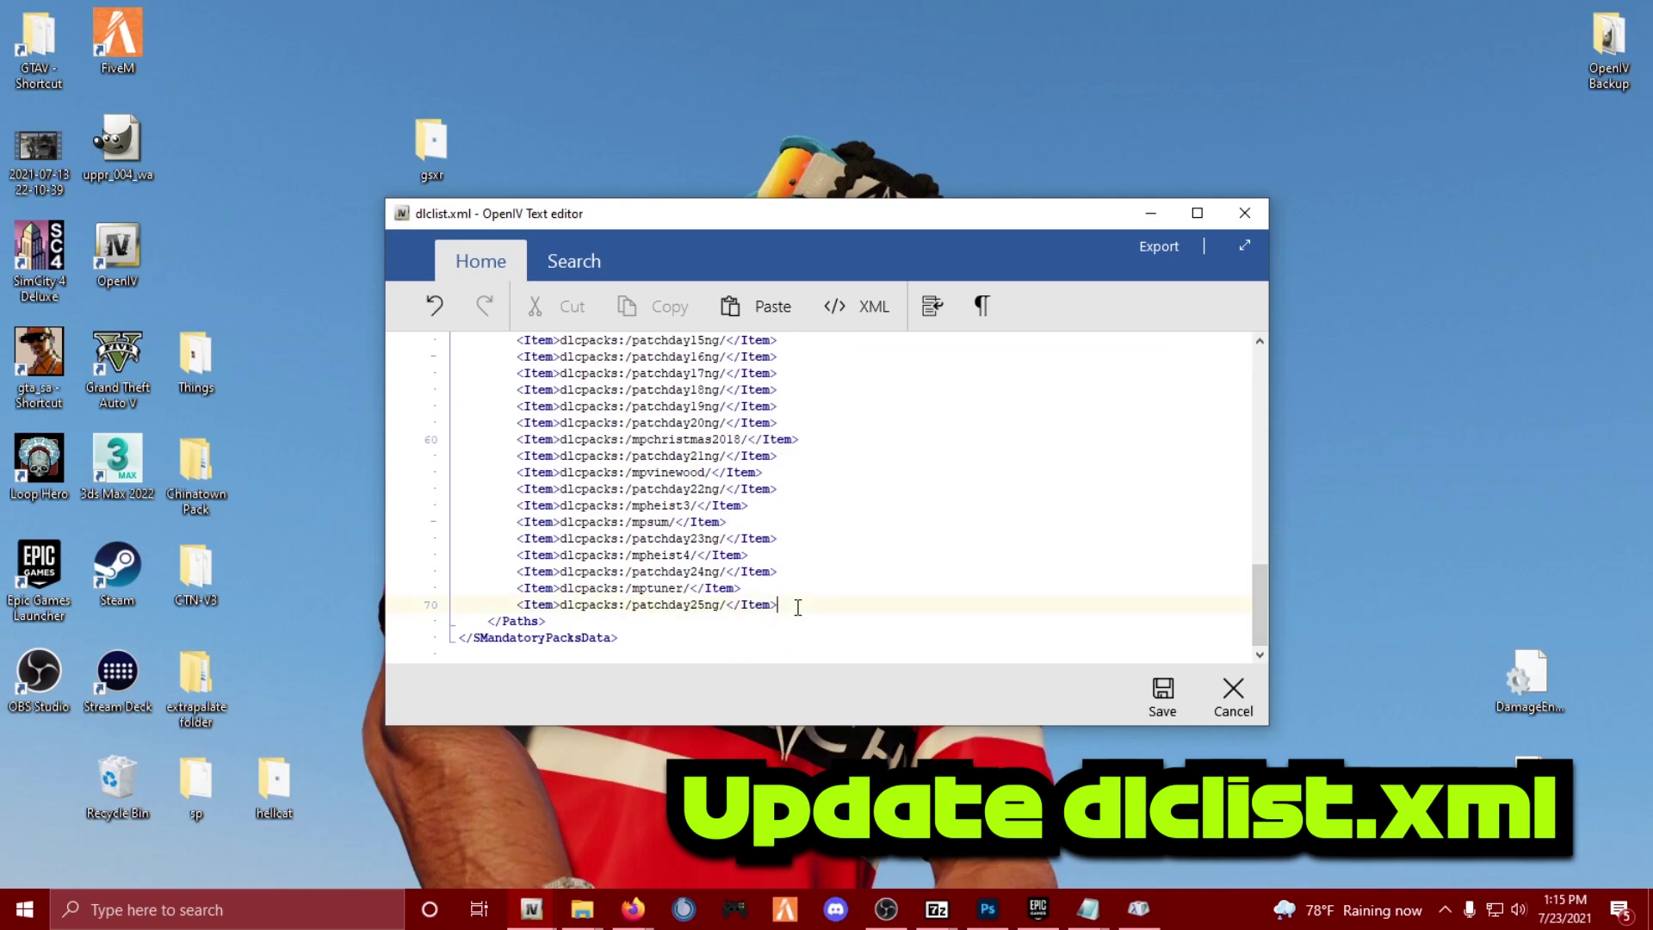
pyautogui.click(1088, 909)
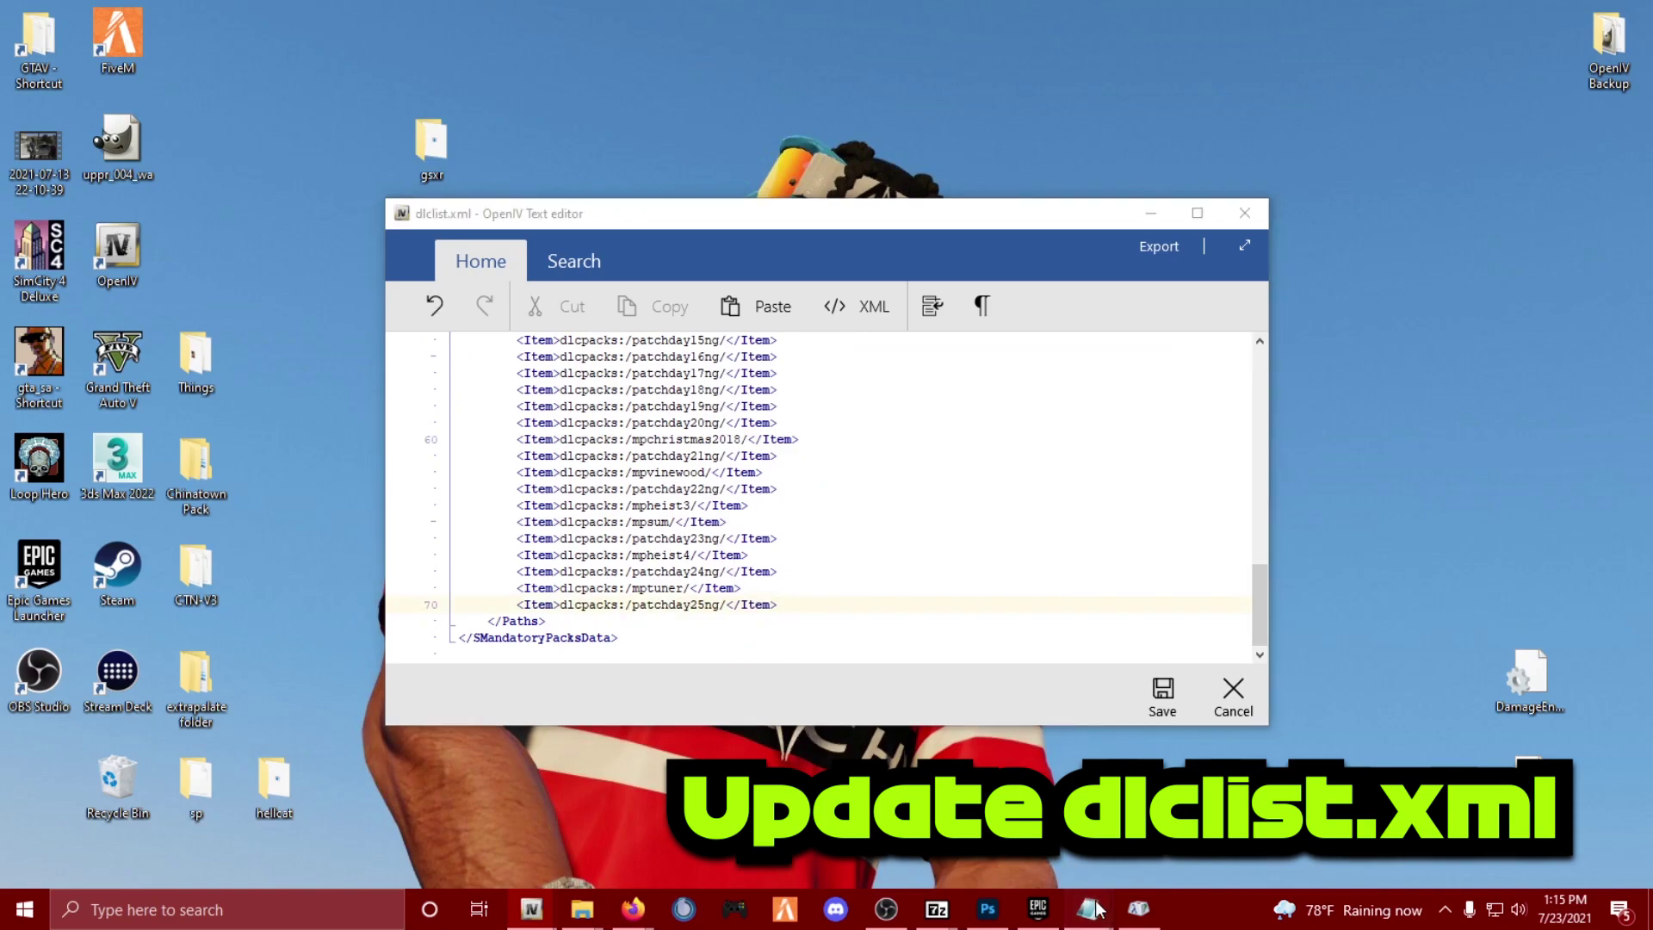
pyautogui.click(1033, 818)
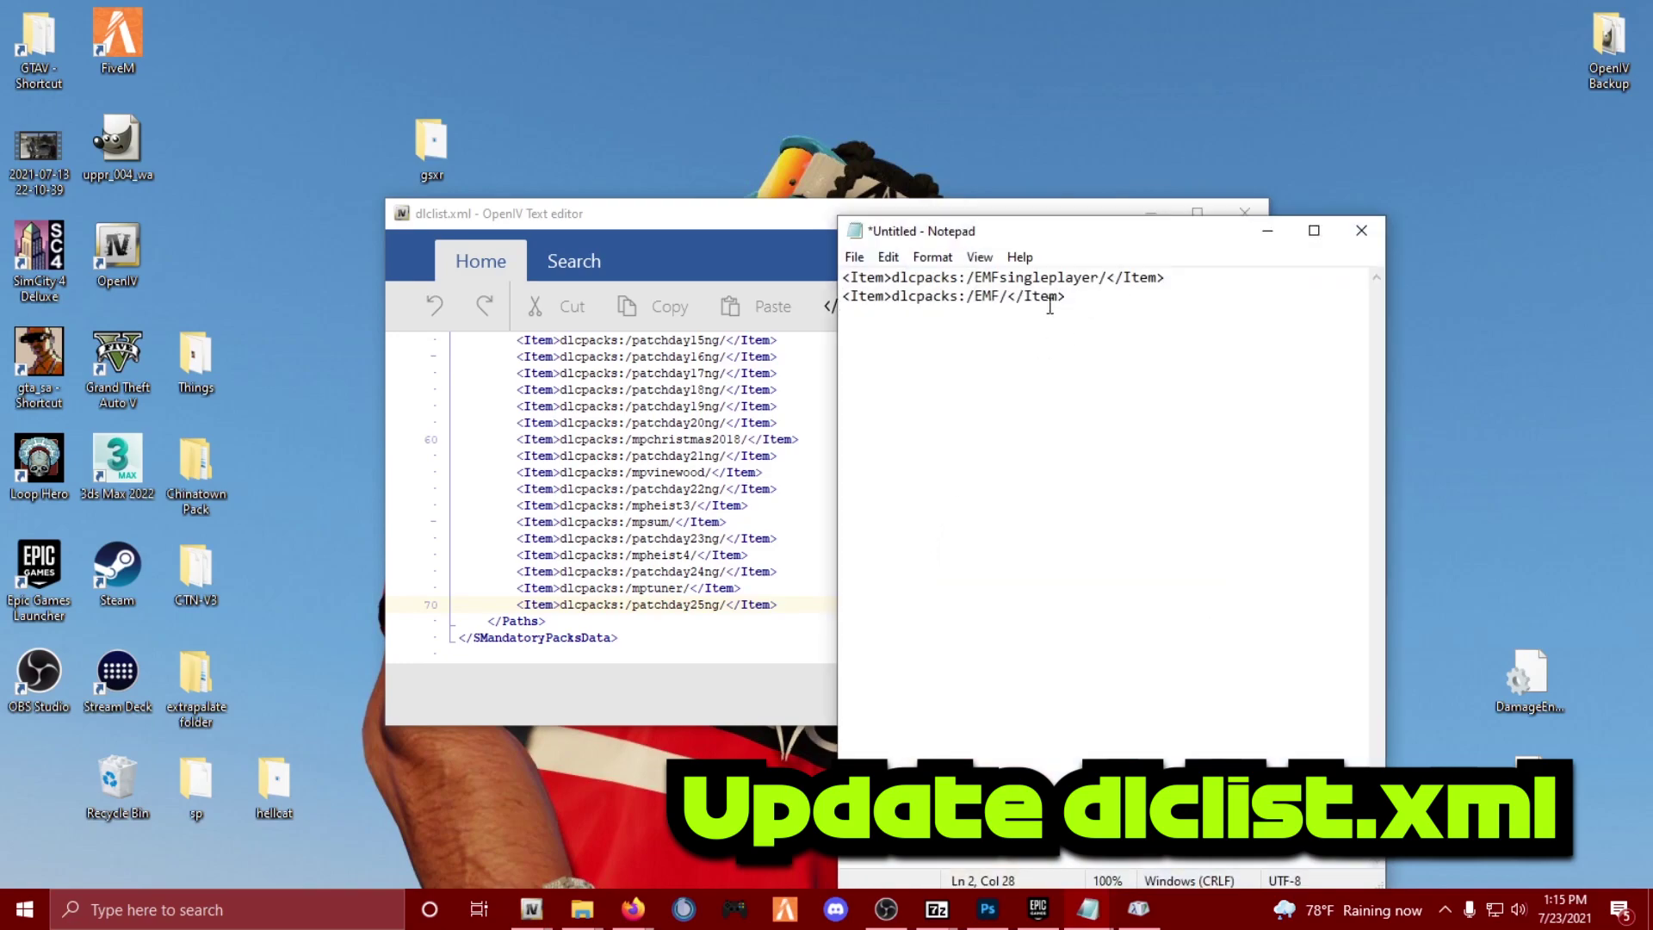
pyautogui.moveTo(1066, 298); pyautogui.dragTo(828, 277)
pyautogui.hotkey('ctrl', 'c')
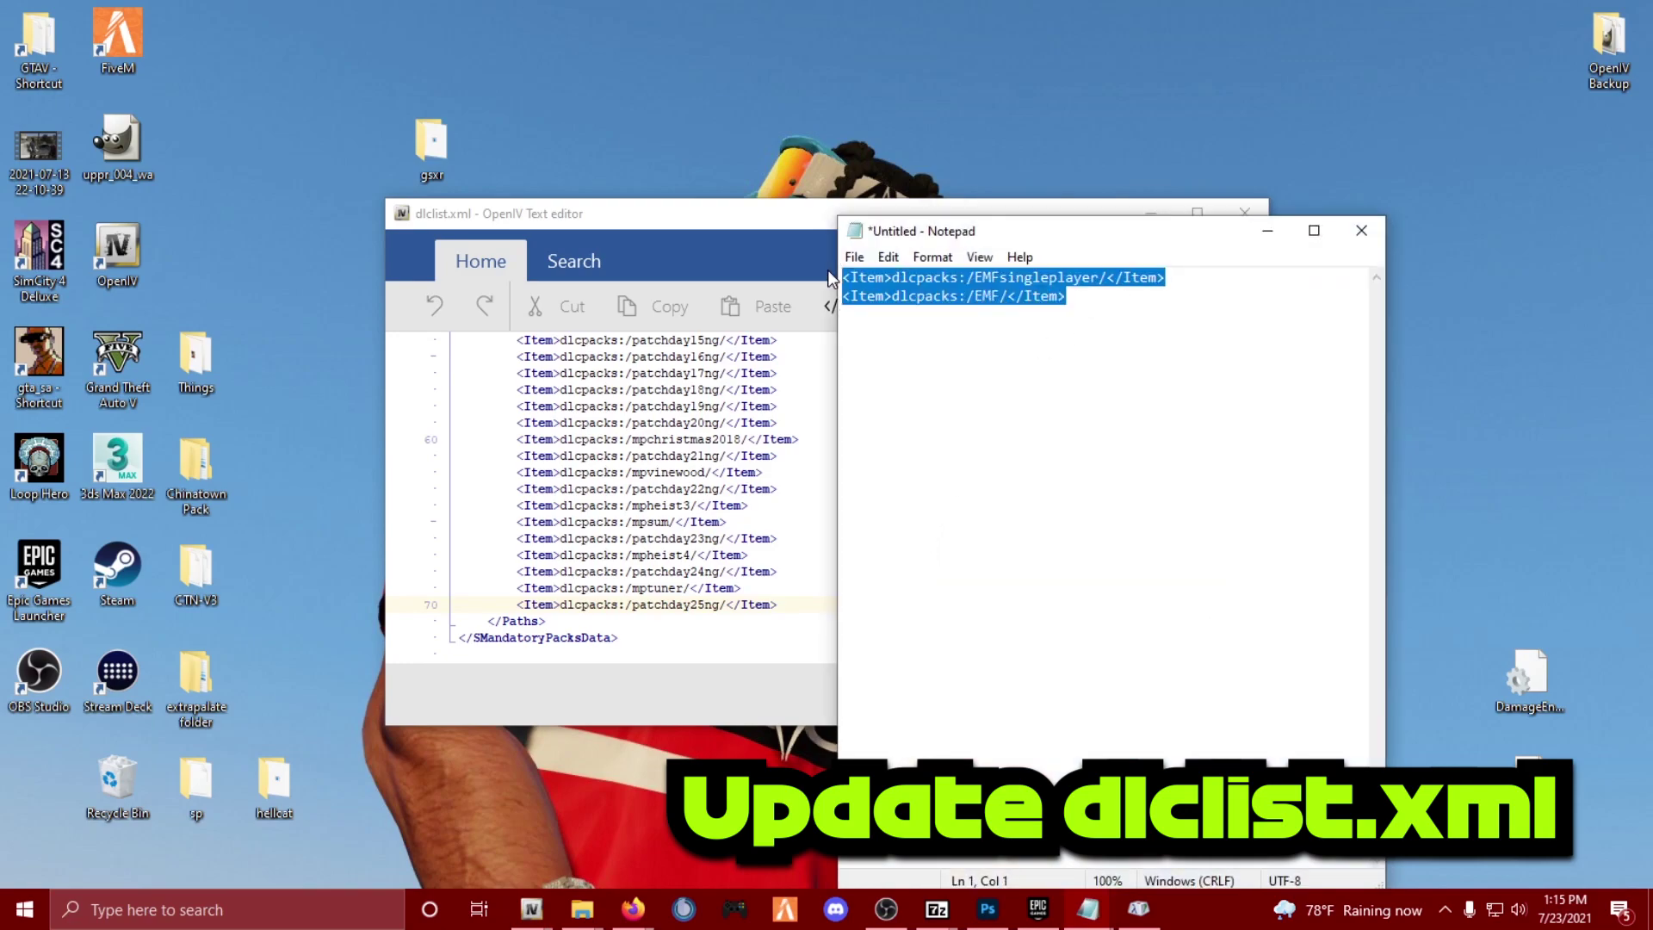
pyautogui.click(1267, 230)
# - Paste the EMF Item lines after the patchday25ng entry, indented to match the others
pyautogui.press('Return')
pyautogui.hotkey('ctrl', 'v')
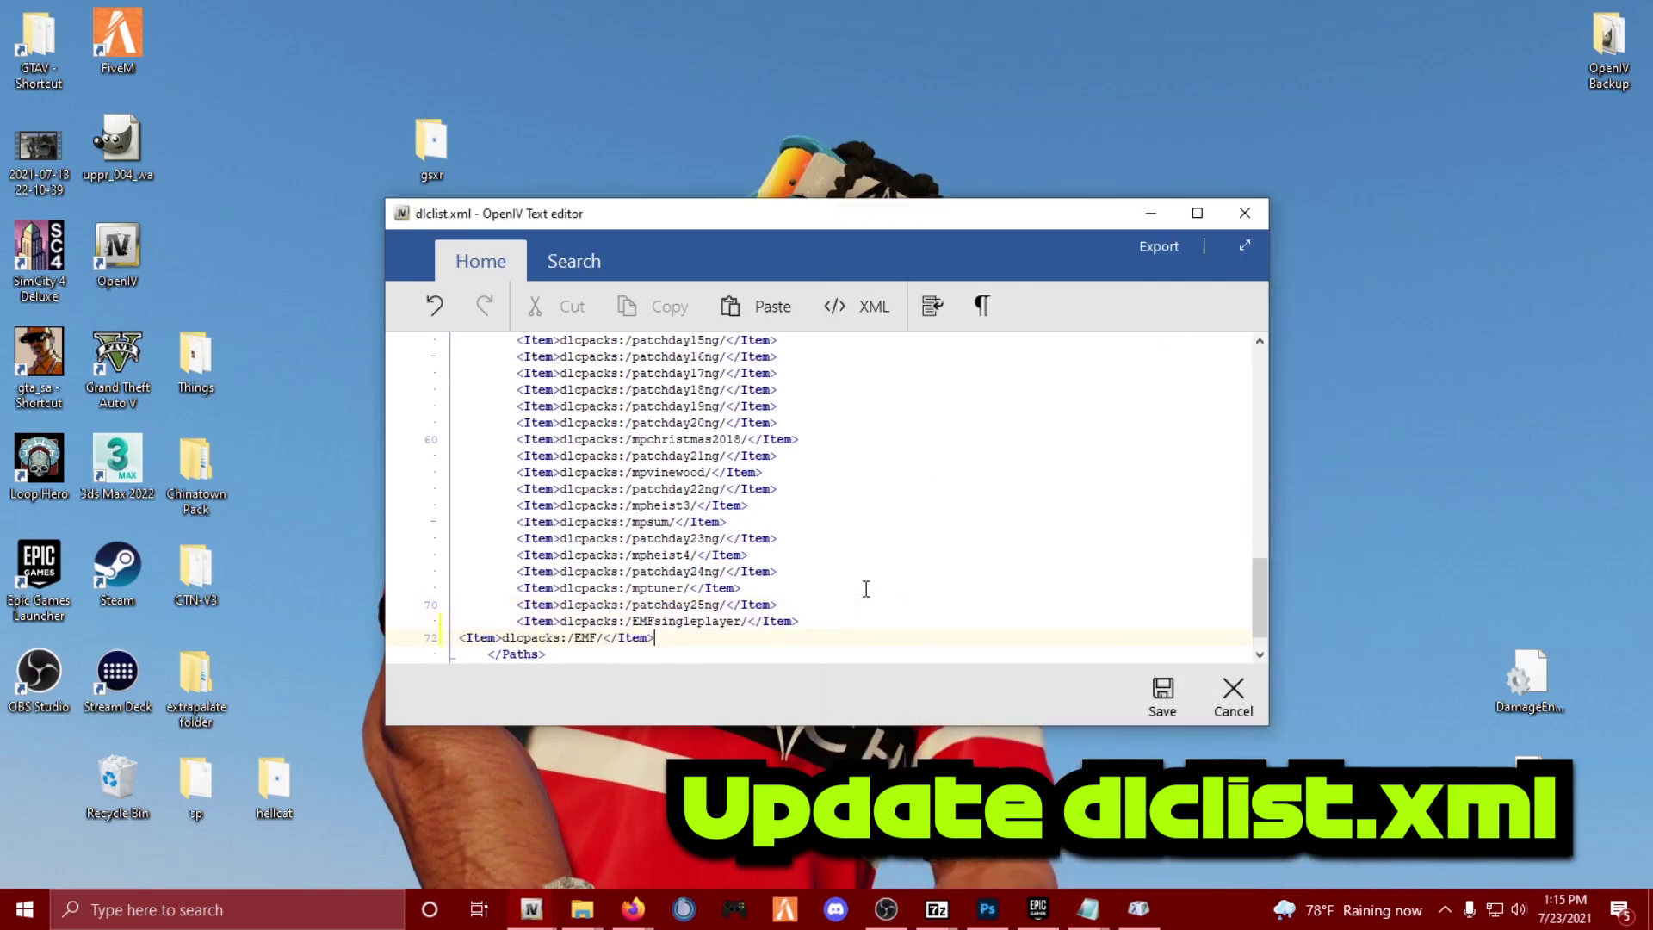
pyautogui.click(462, 637)
pyautogui.press('Tab')
pyautogui.press('Tab')
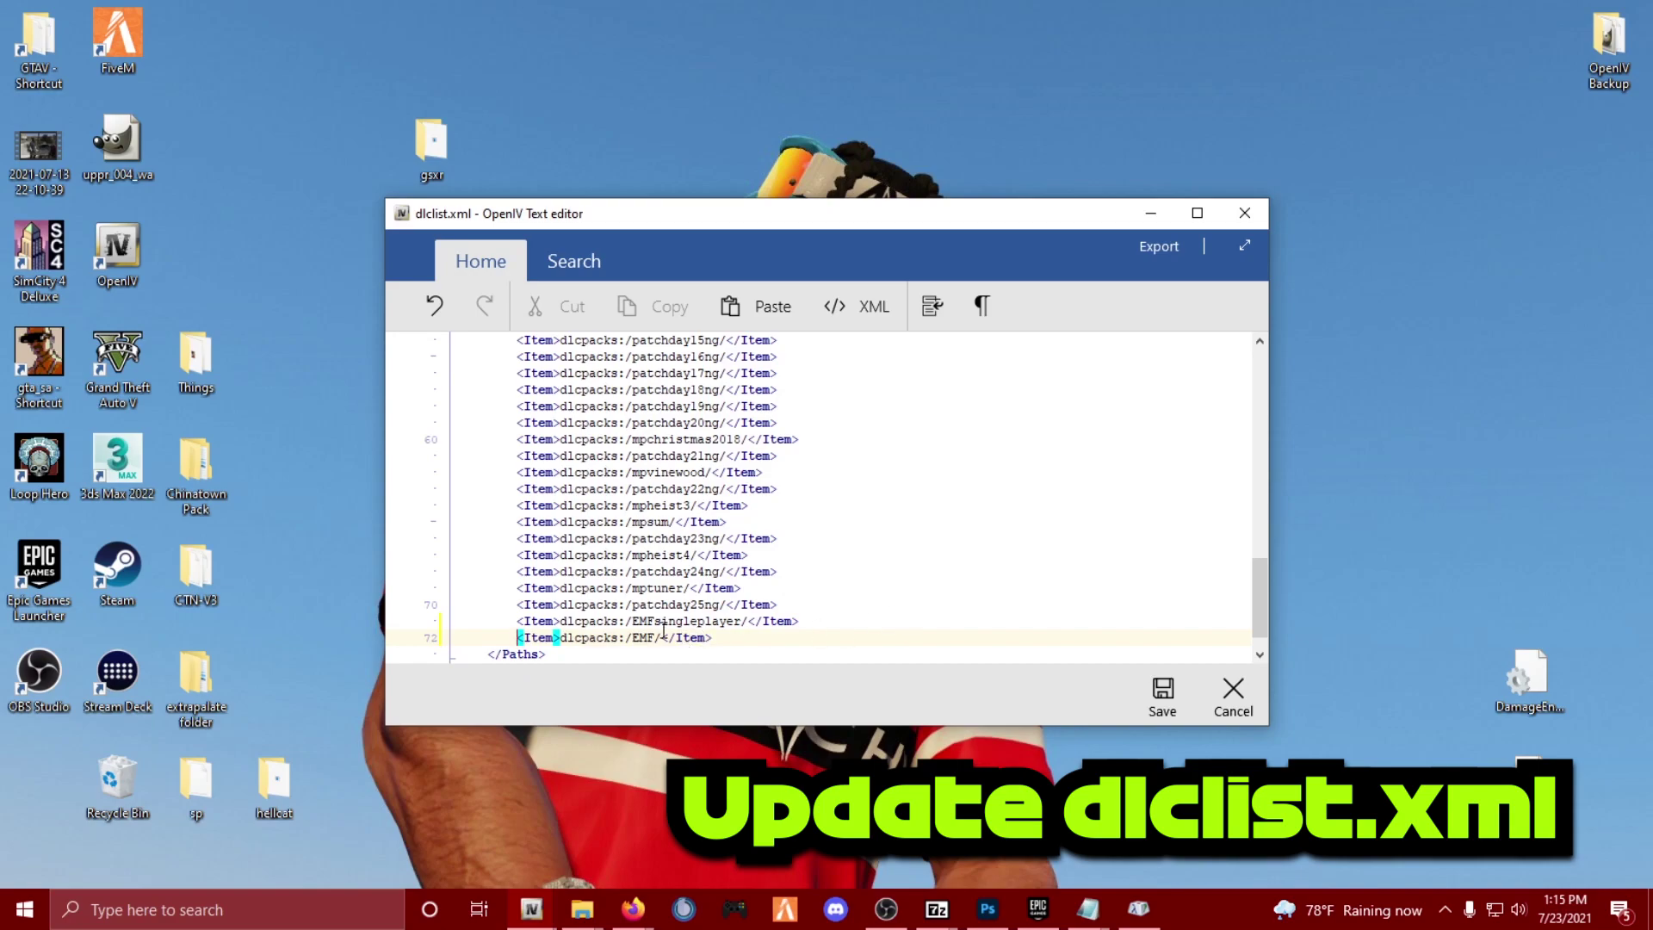
pyautogui.moveTo(517, 620); pyautogui.dragTo(830, 635)
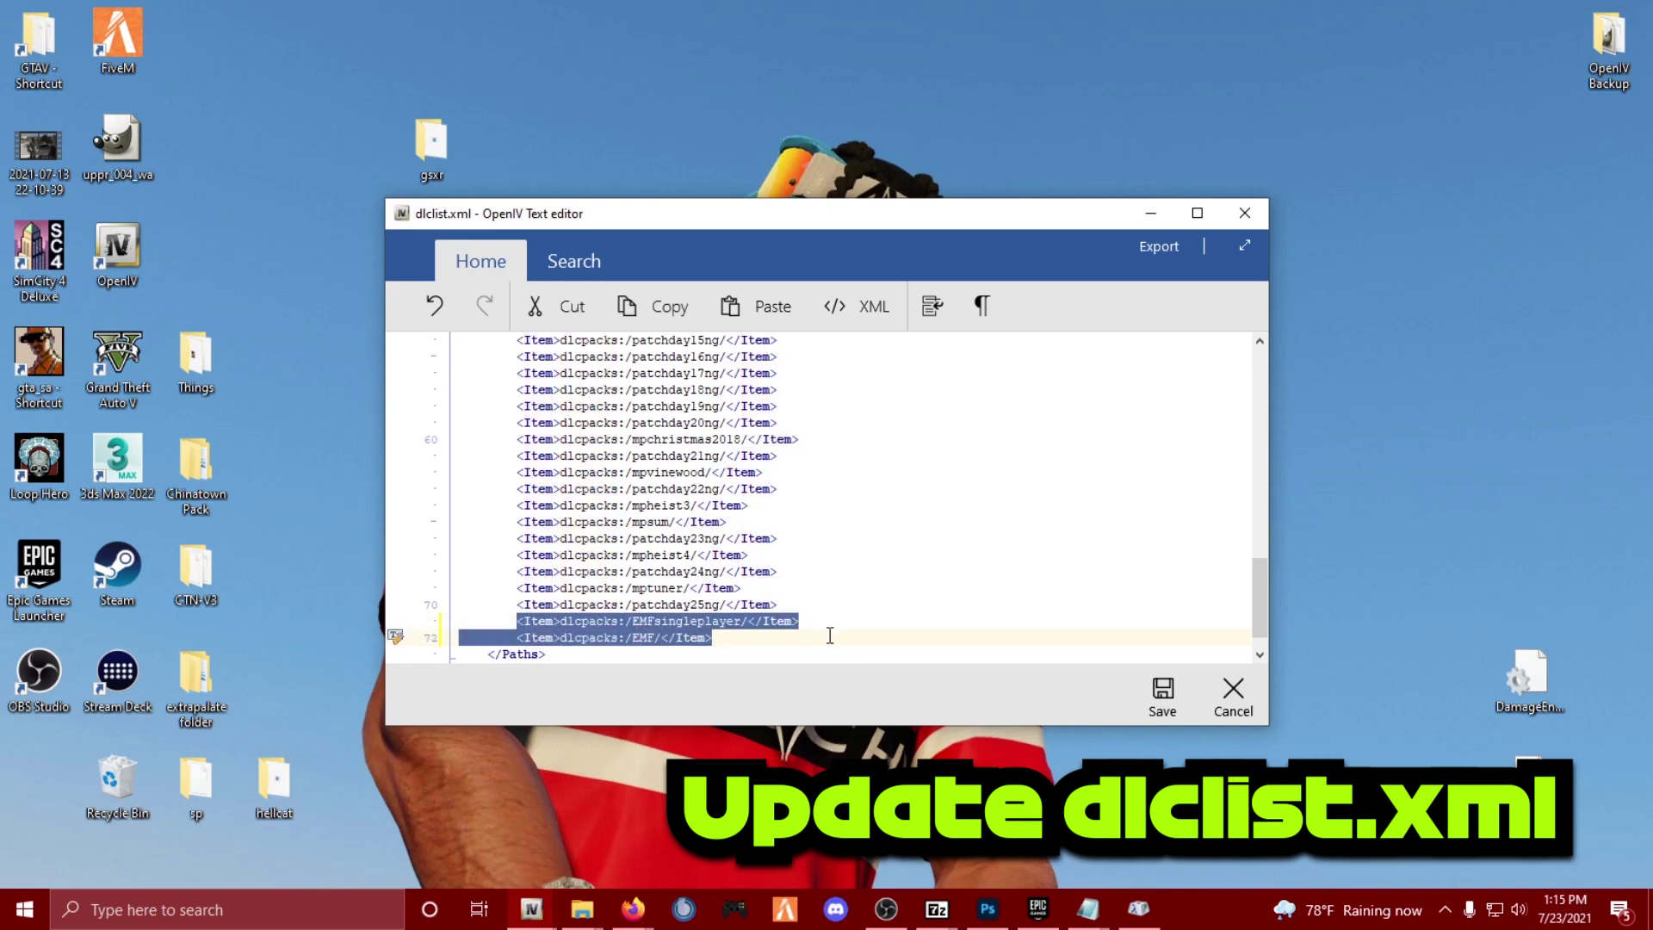
pyautogui.click(830, 635)
# - Save dlclist.xml and open mods\update\x64\dlcpacks in File Explorer
pyautogui.click(1162, 693)
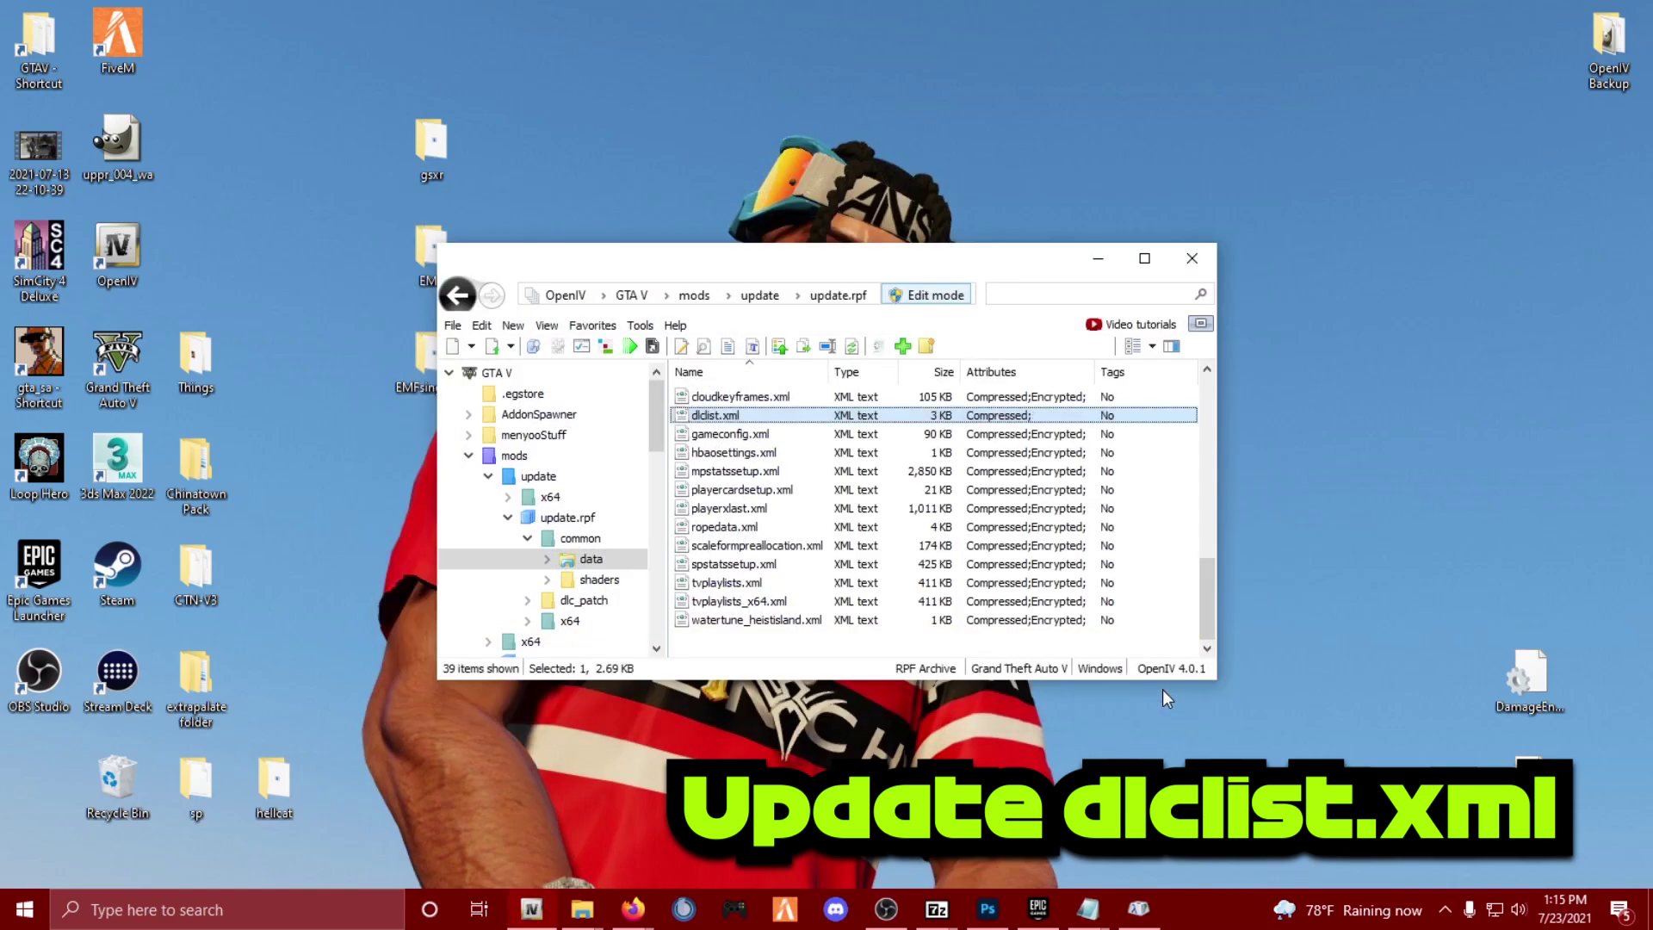
pyautogui.click(694, 295)
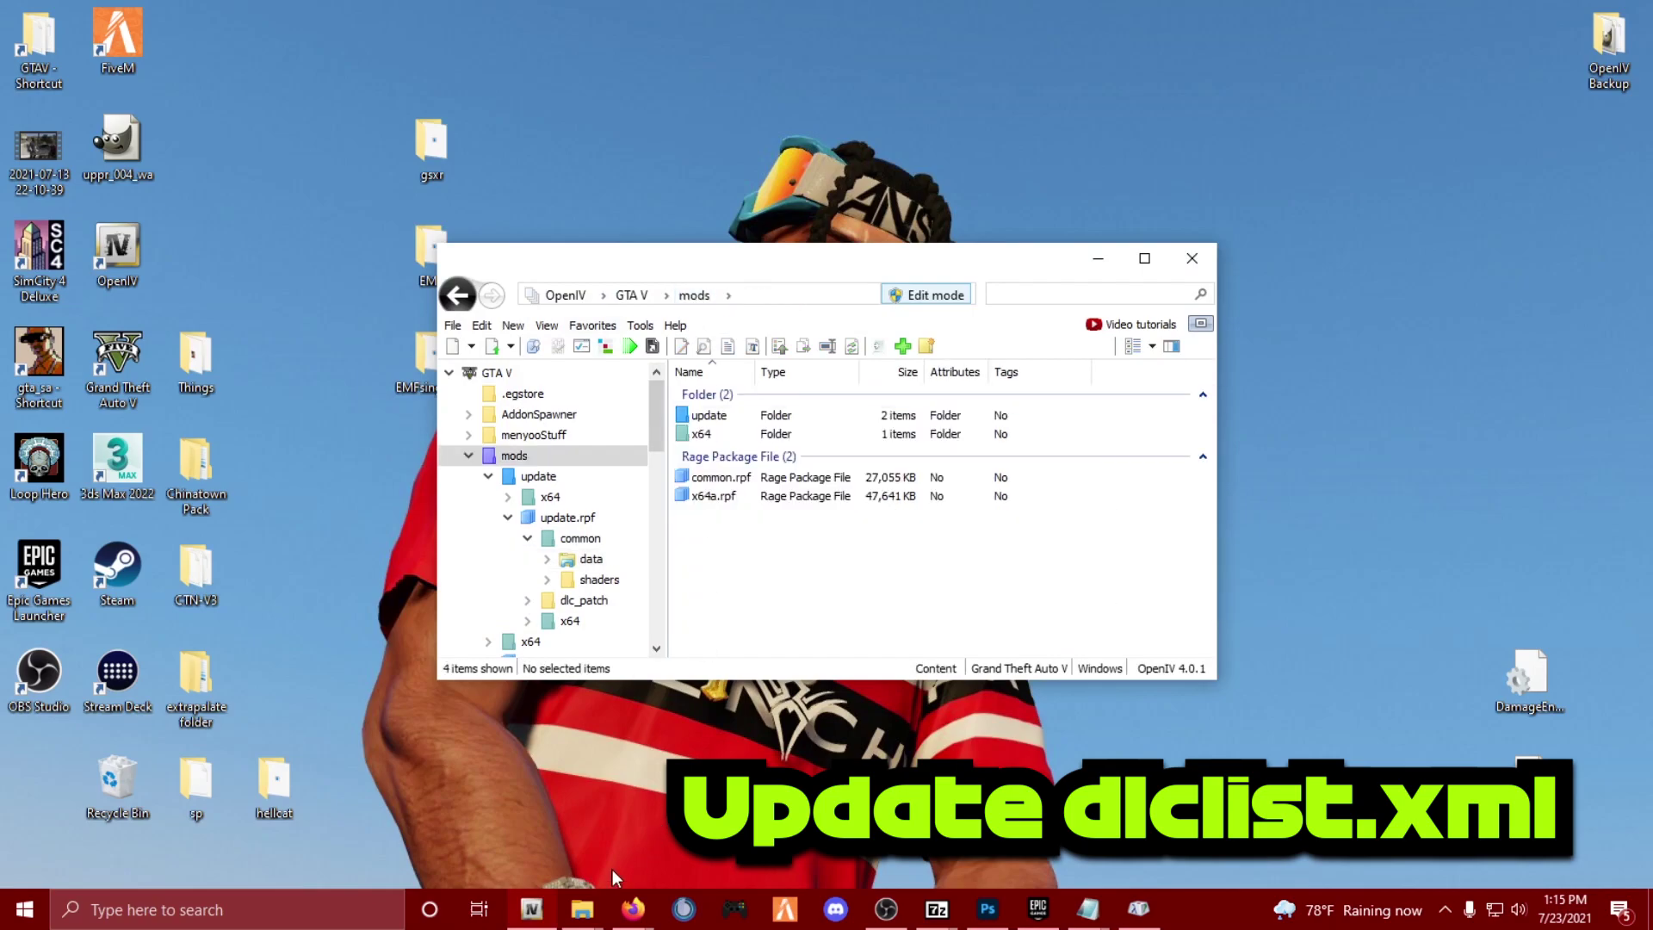
pyautogui.moveTo(582, 903)
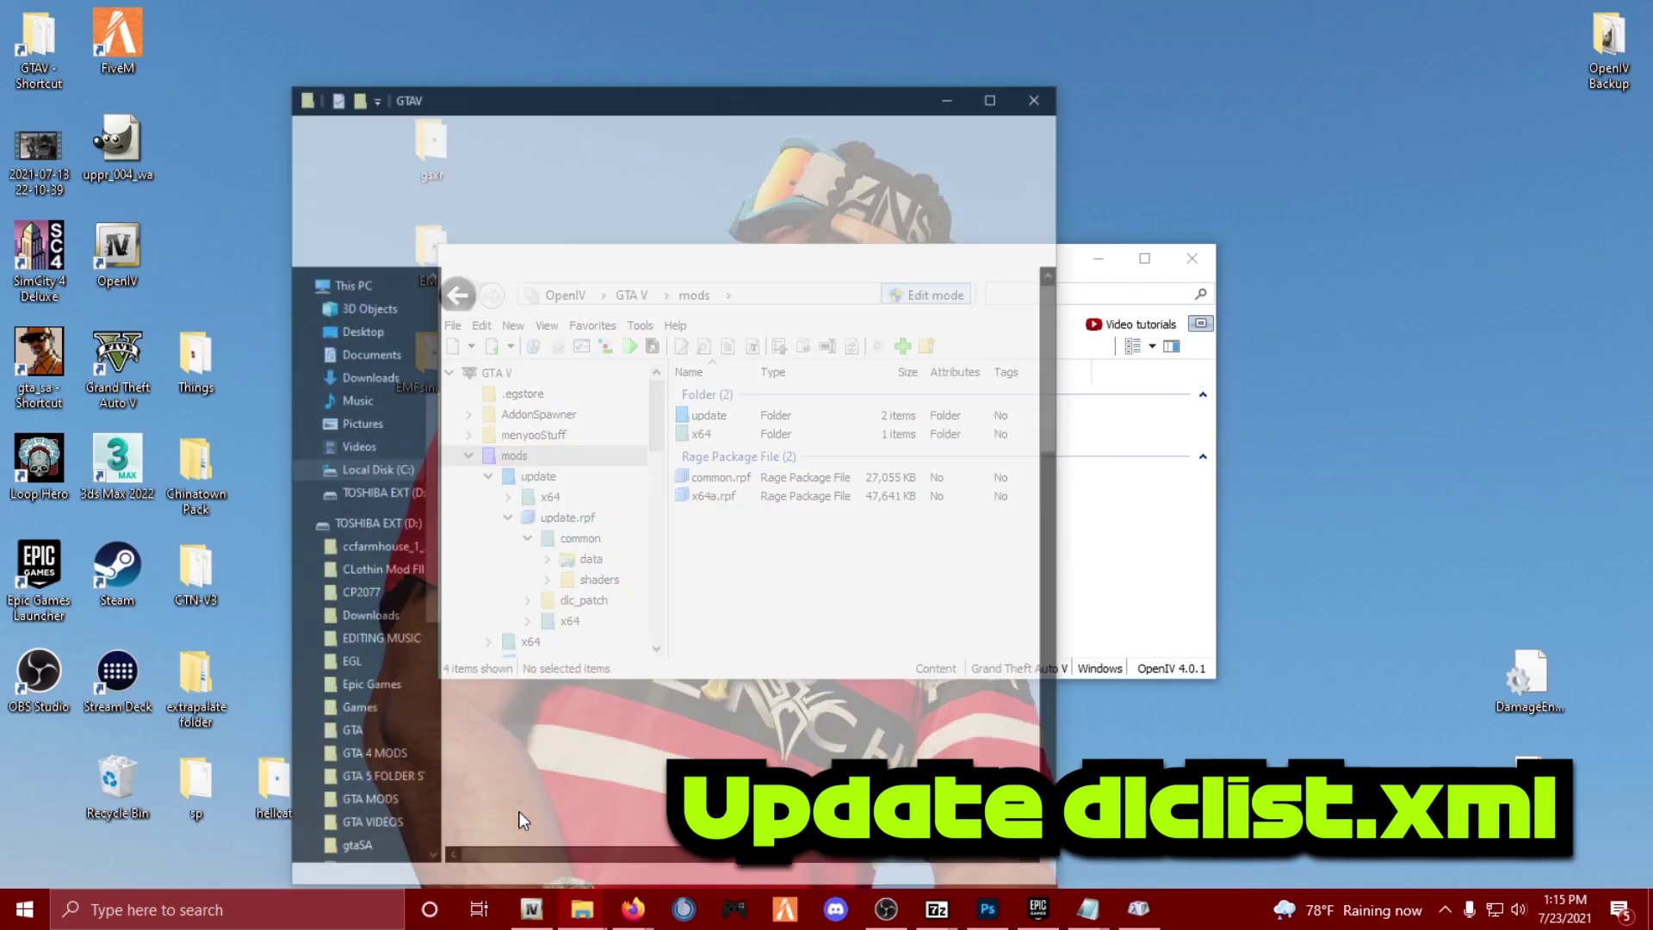
pyautogui.click(519, 811)
pyautogui.doubleClick(535, 293)
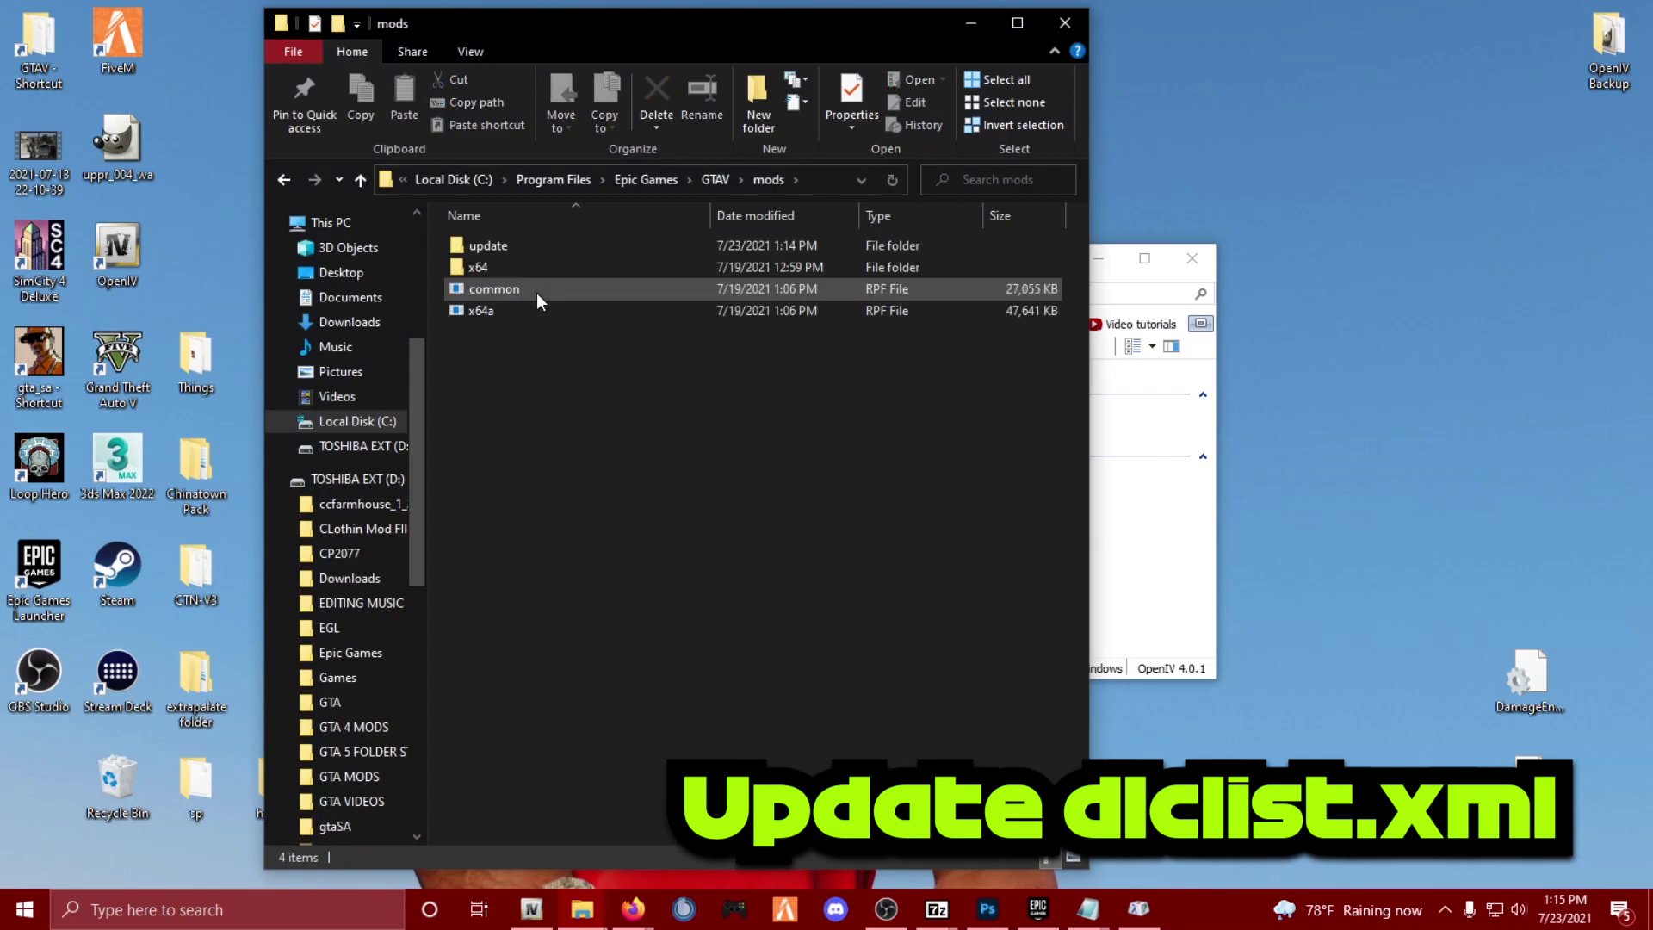
pyautogui.doubleClick(498, 248)
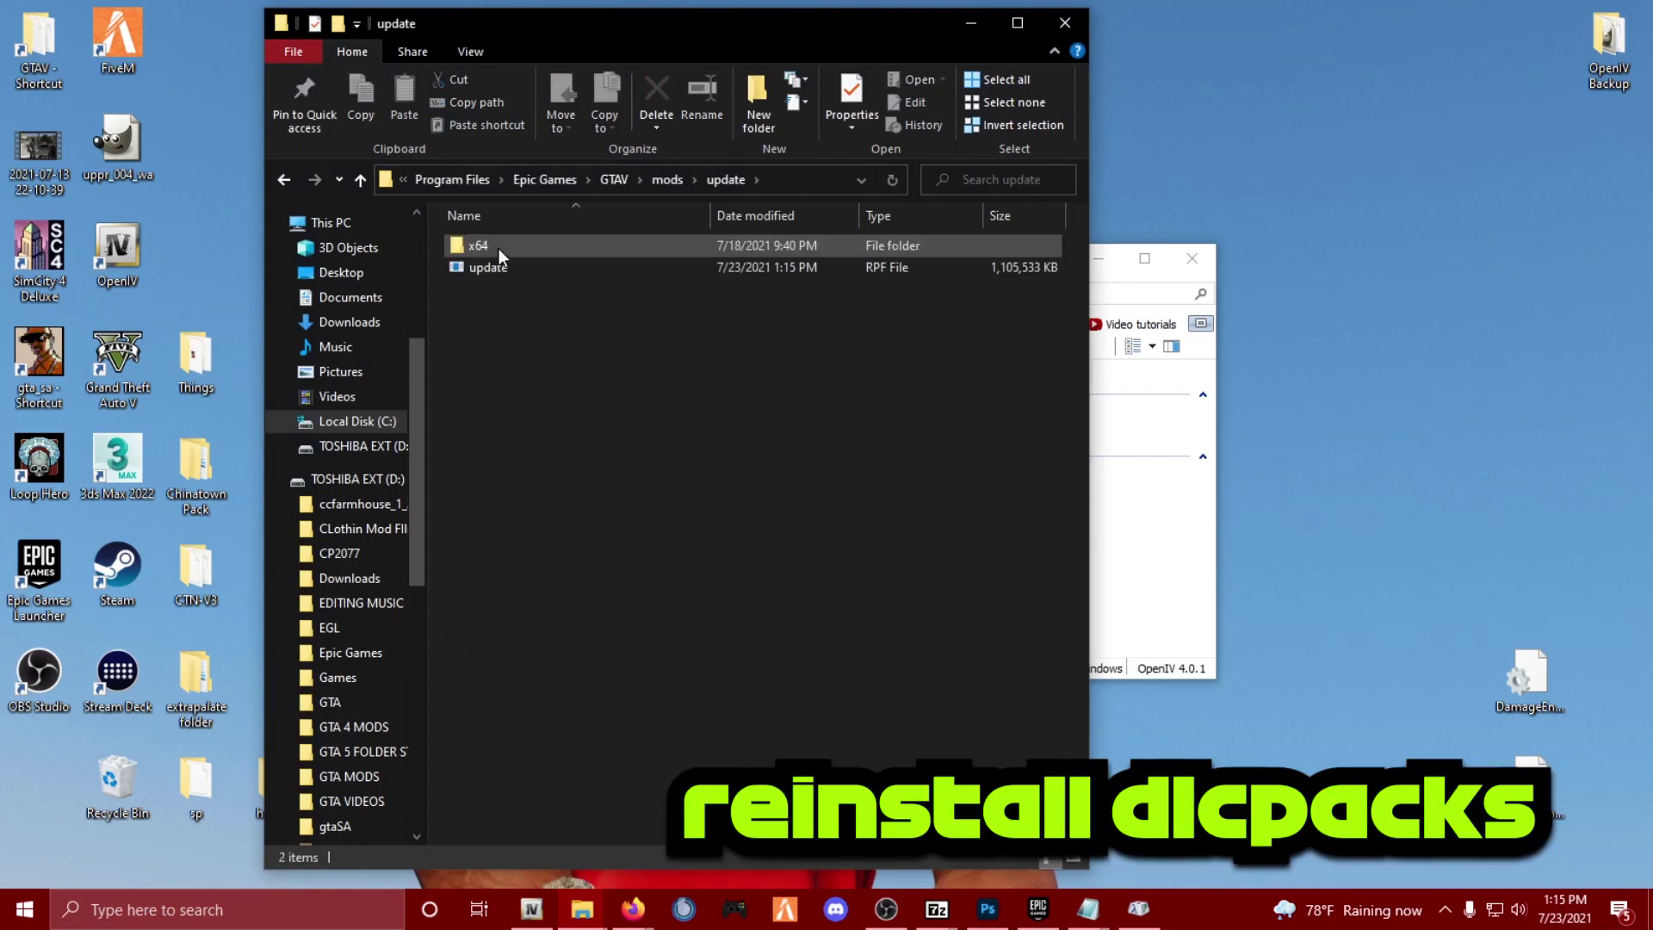
pyautogui.doubleClick(498, 247)
pyautogui.doubleClick(498, 248)
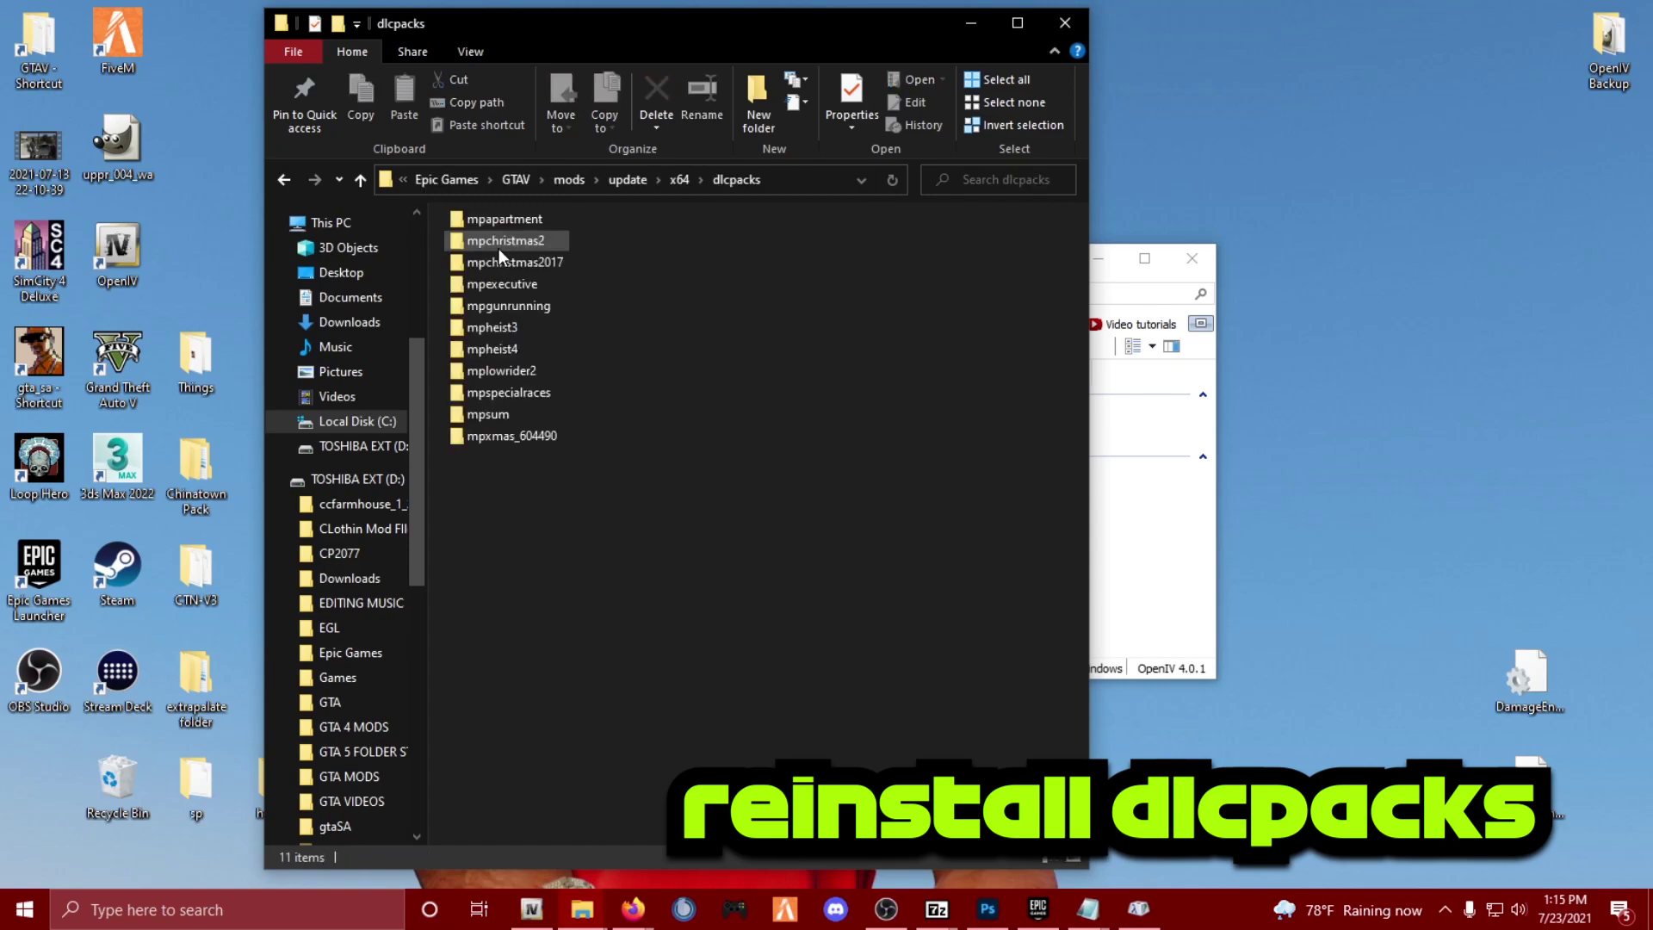
# - Move the gsxr, EMF and EMFsingleplayer desktop folders into dlcpacks
pyautogui.moveTo(559, 28); pyautogui.dragTo(1066, 38)
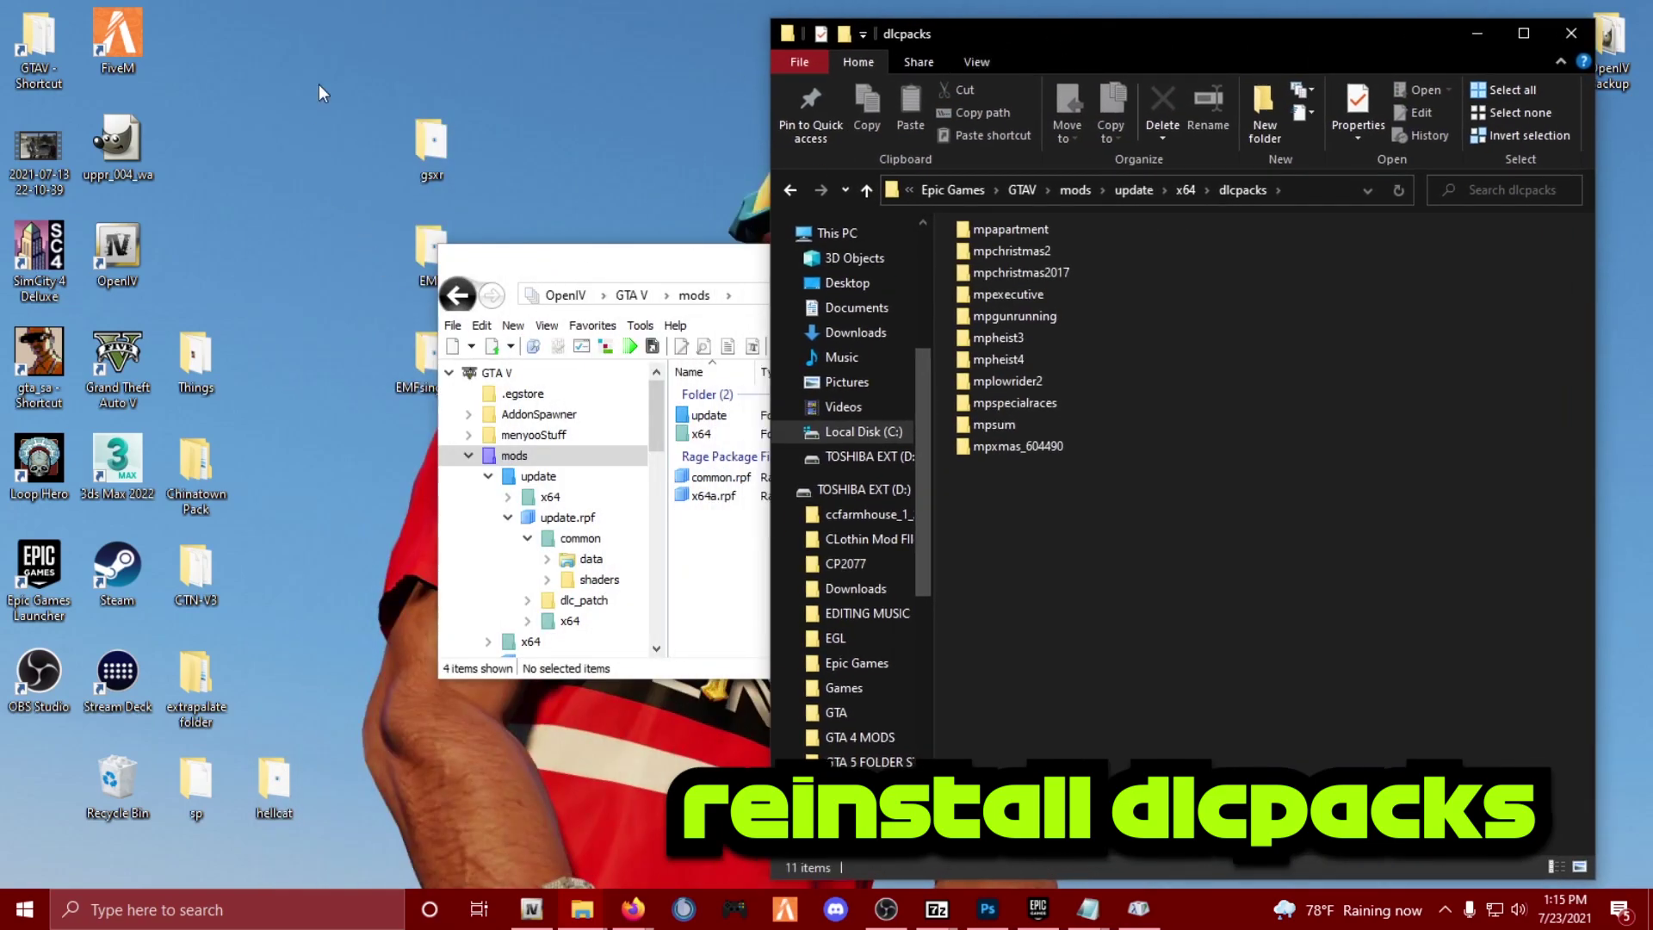
pyautogui.moveTo(330, 101); pyautogui.dragTo(422, 396)
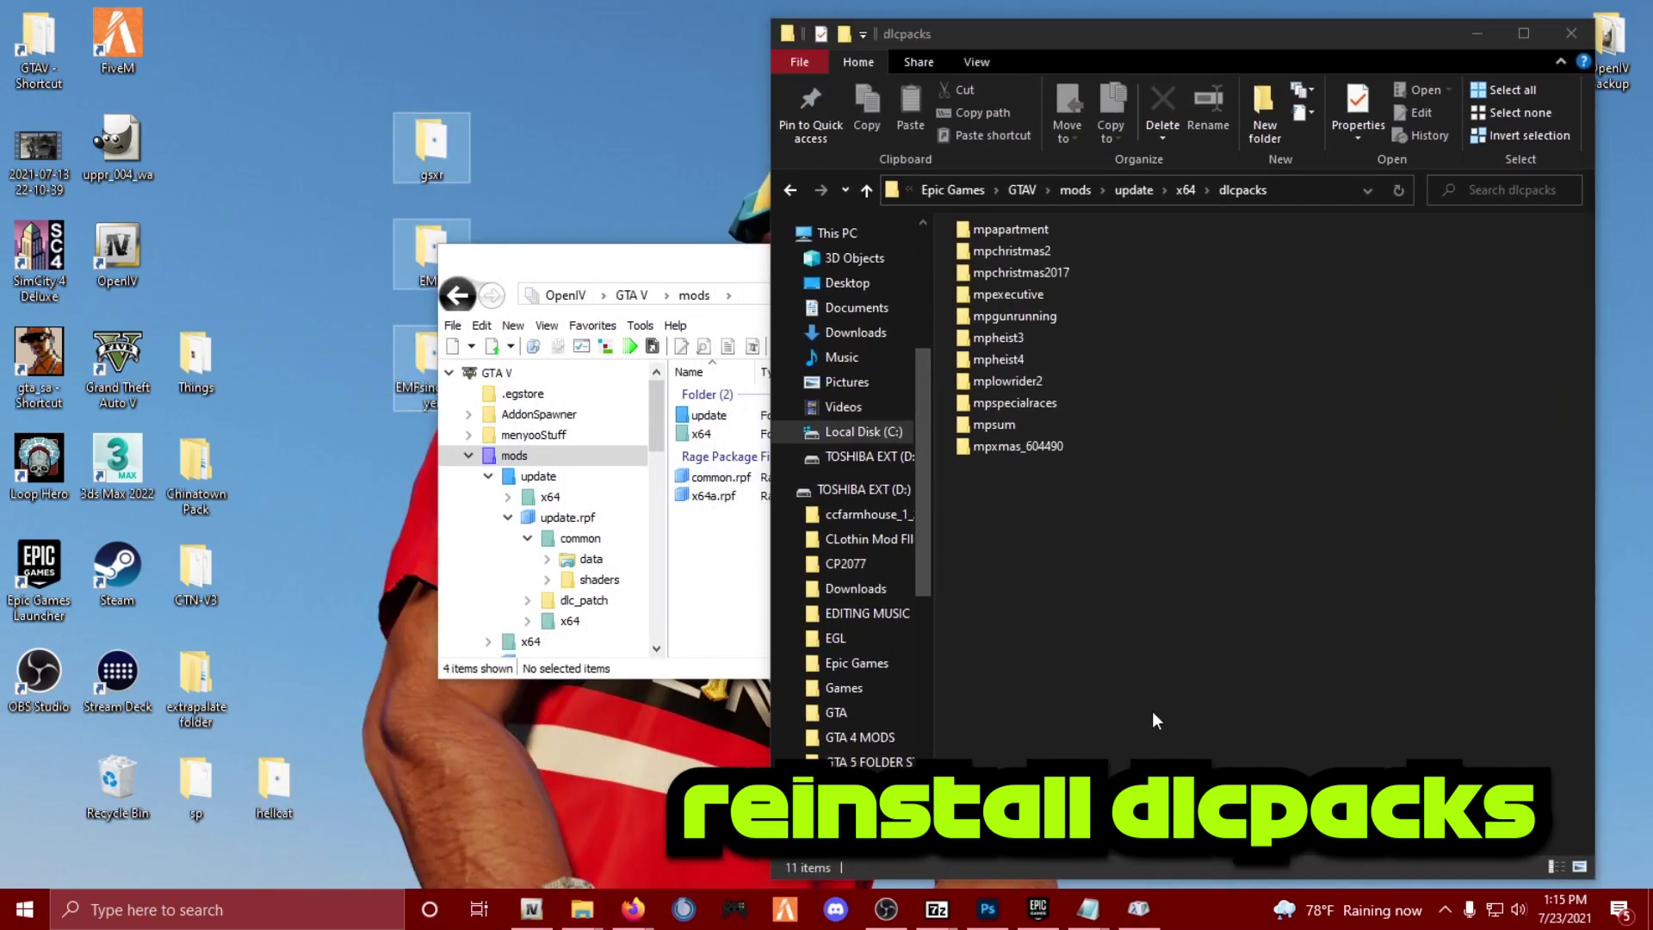
pyautogui.moveTo(1152, 719); pyautogui.dragTo(1169, 721)
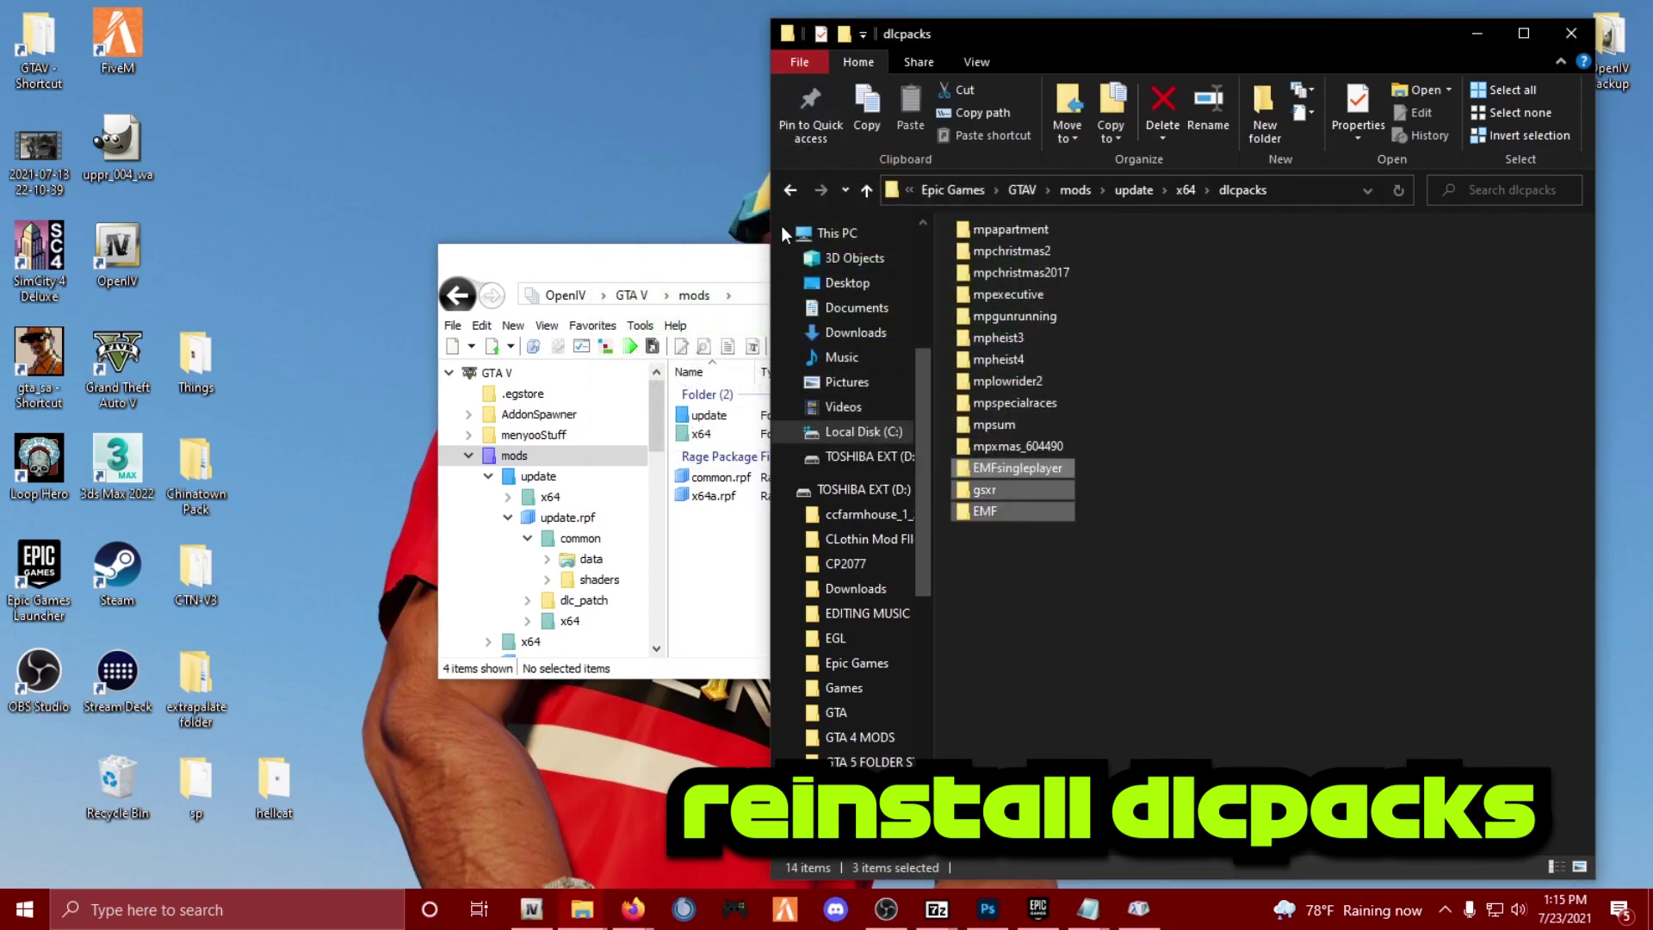
pyautogui.click(1011, 490)
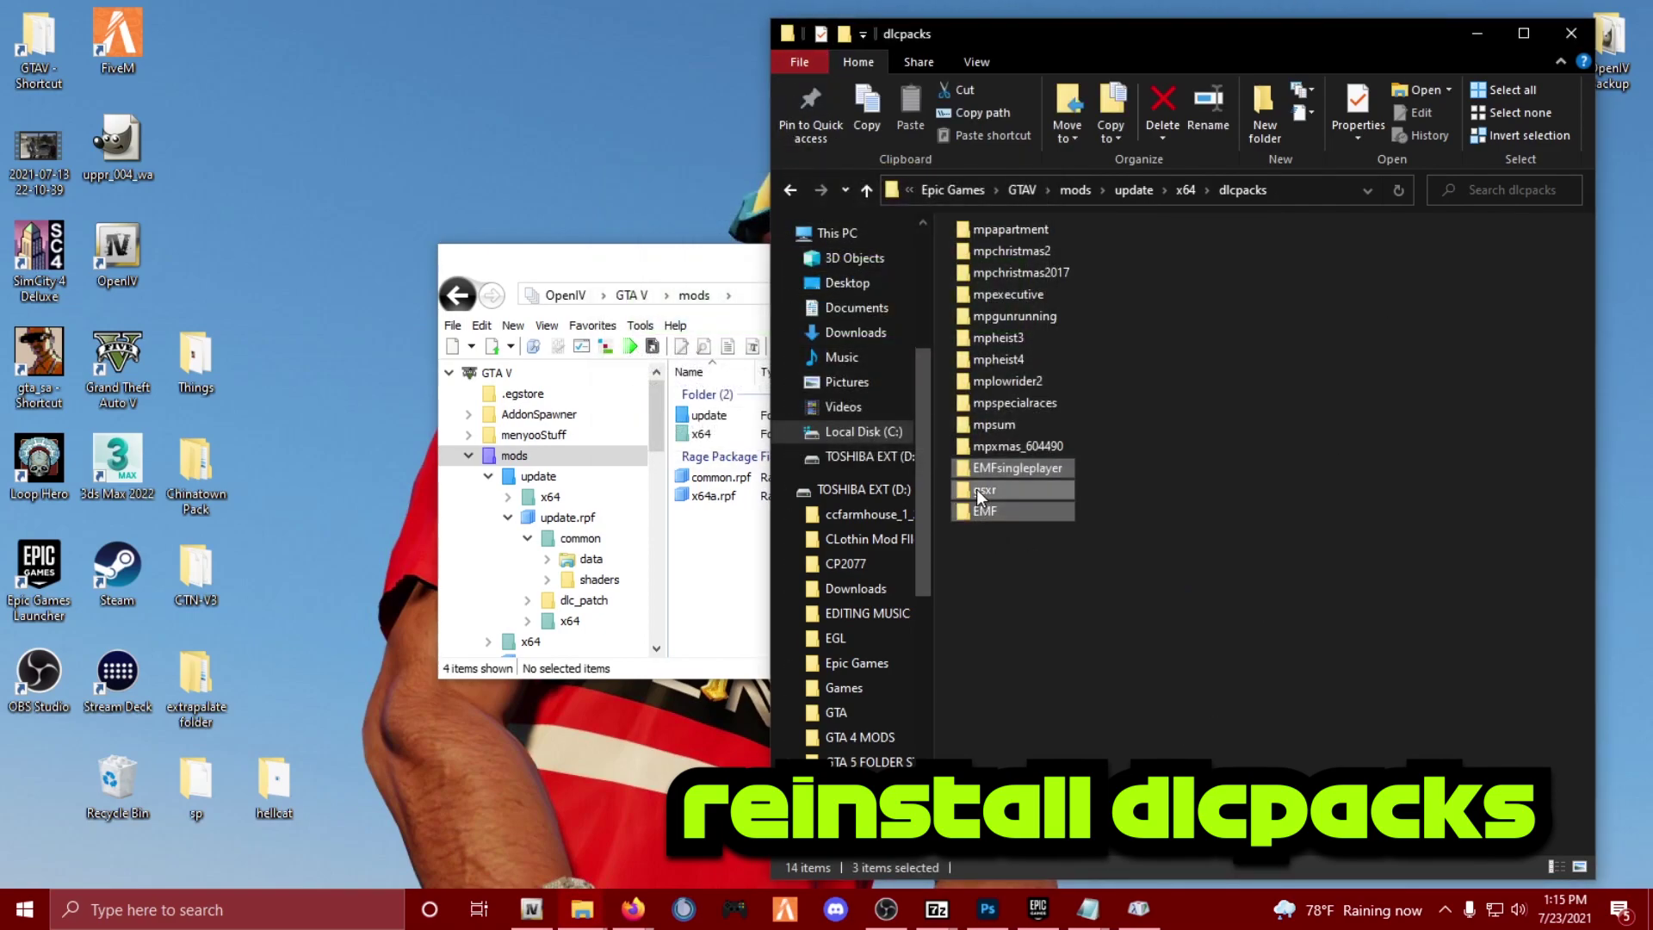
pyautogui.click(1074, 613)
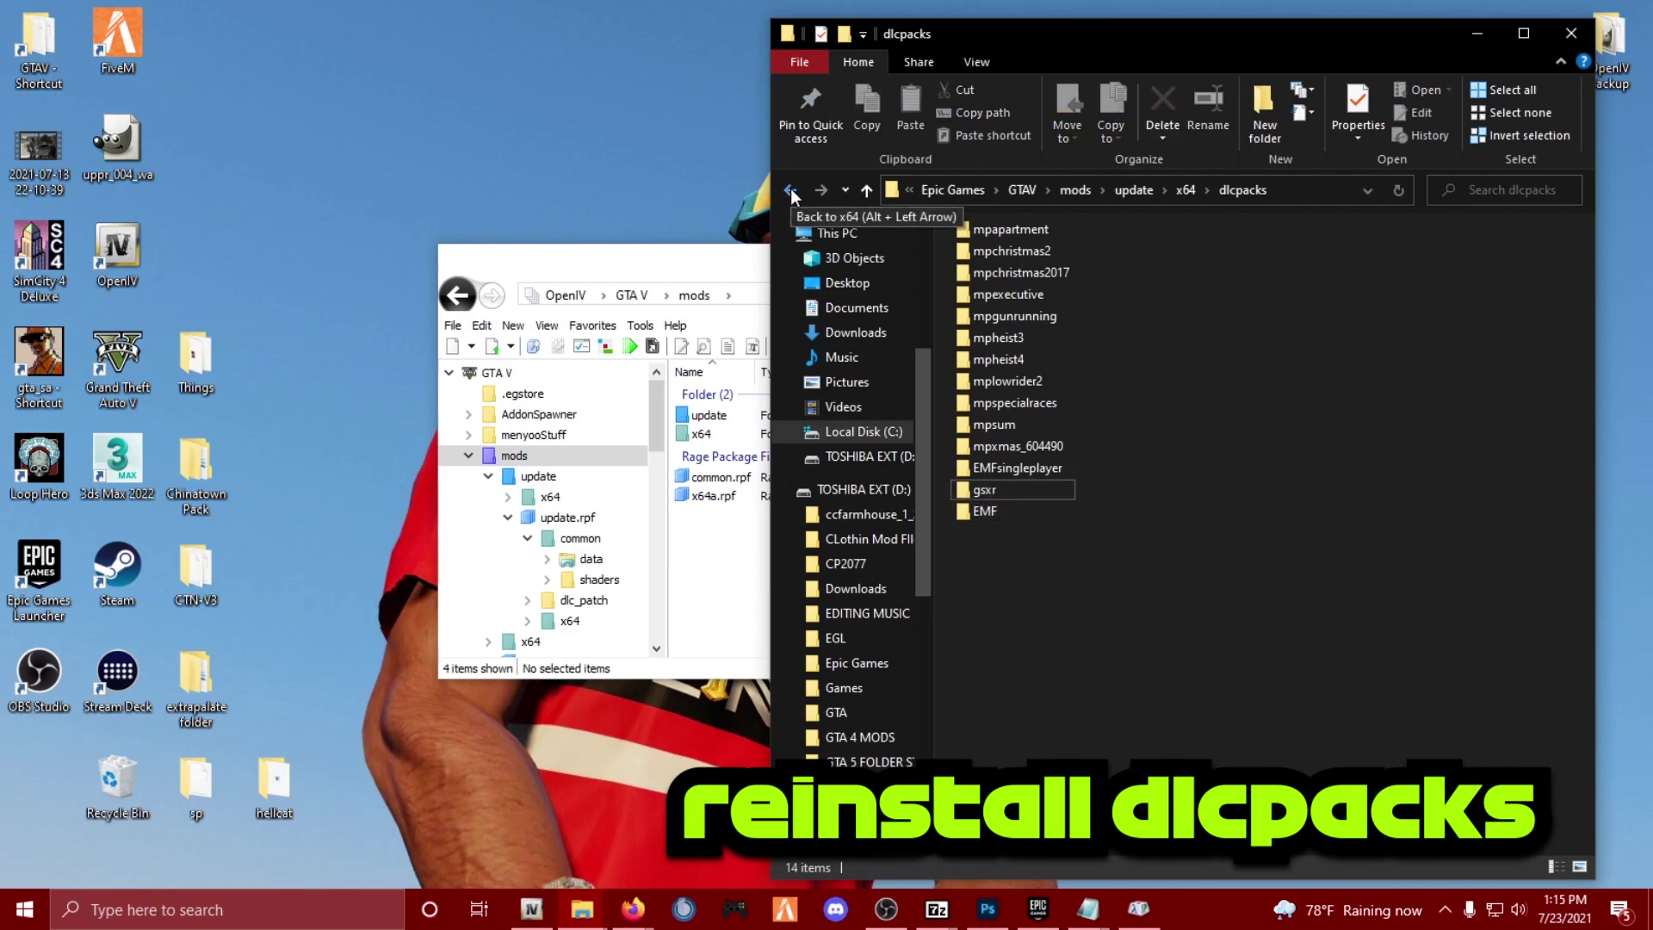
# - Navigate Explorer back up to the mods folder and bring OpenIV forward
pyautogui.click(791, 191)
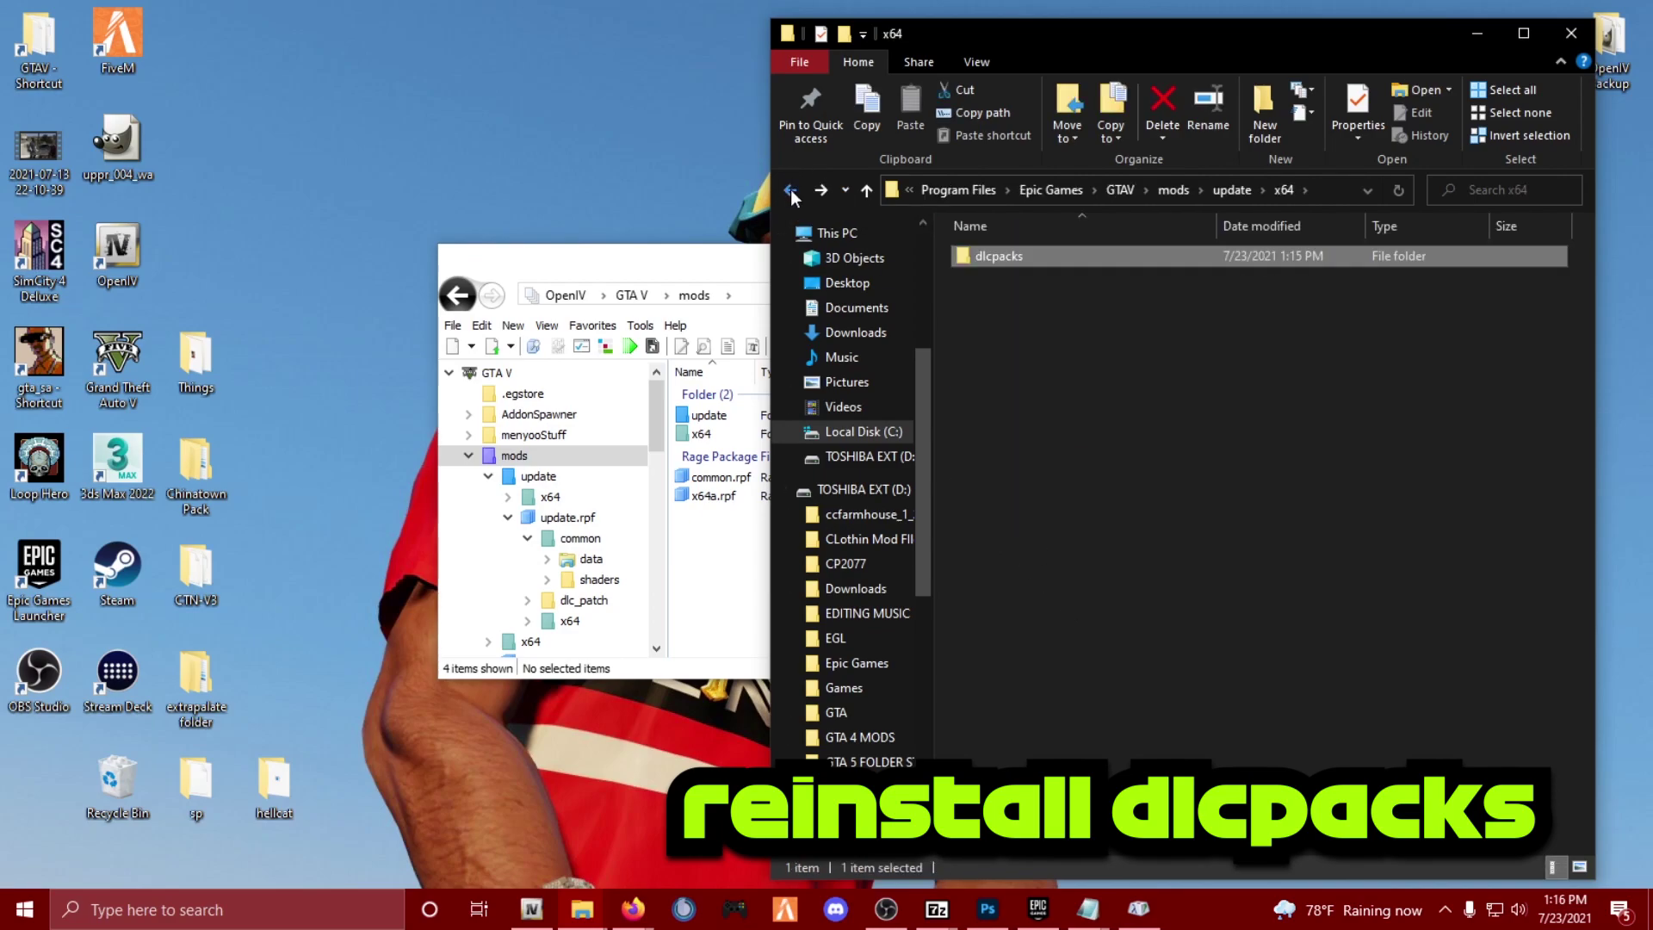
pyautogui.click(791, 191)
pyautogui.click(791, 191)
pyautogui.click(713, 269)
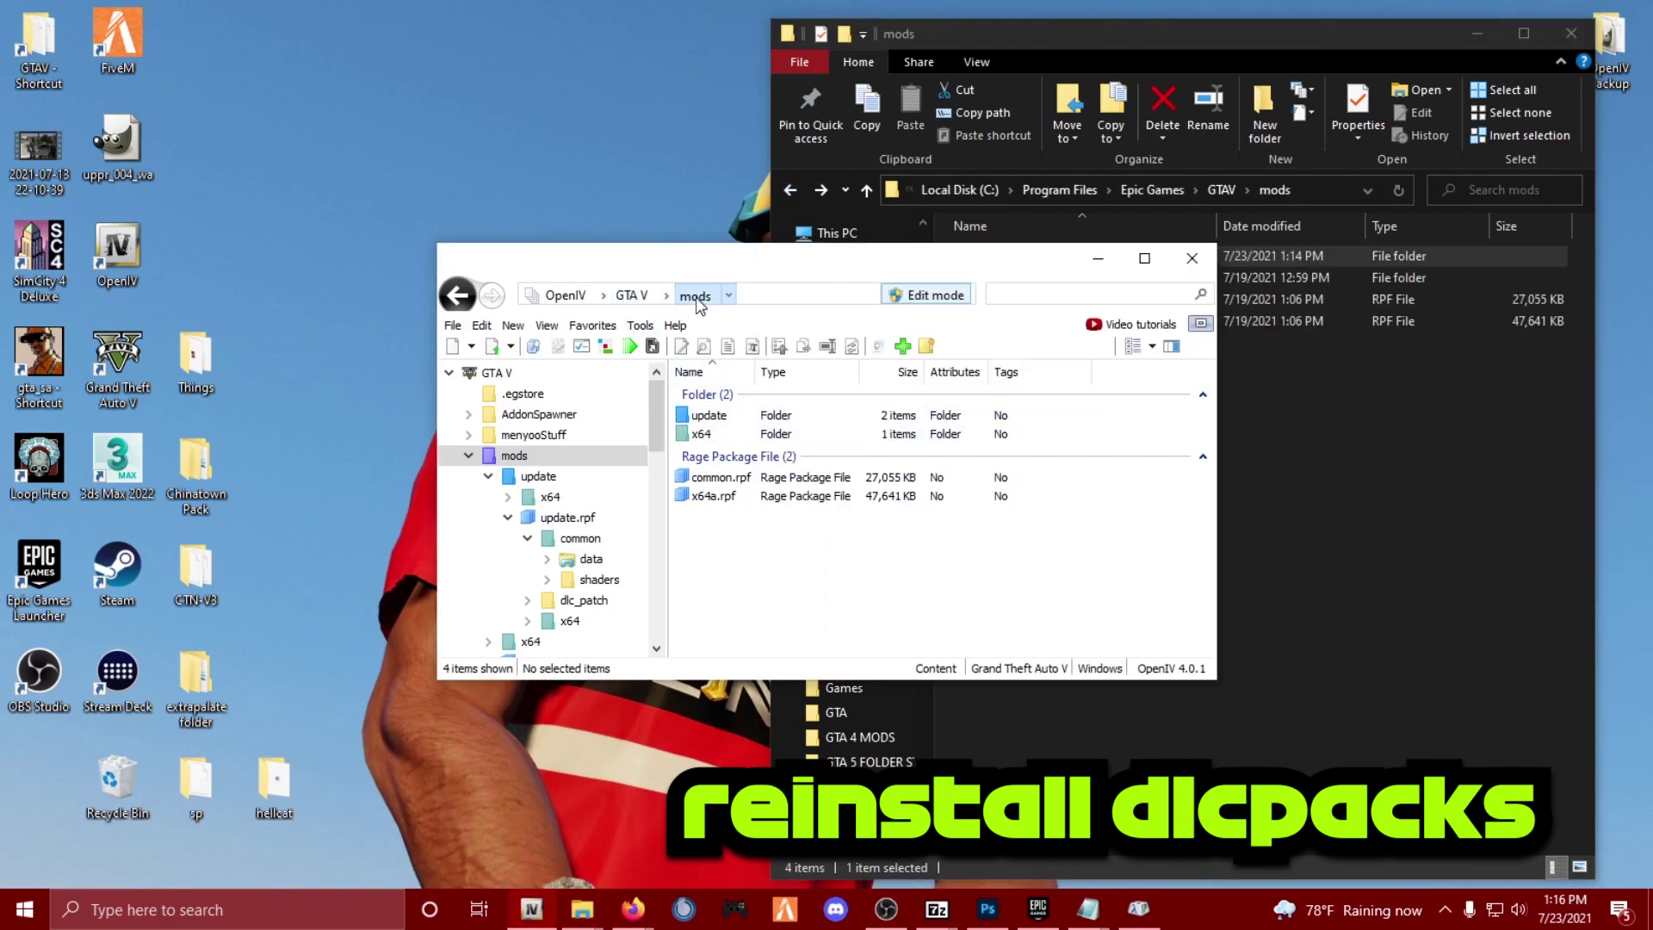
# - Check in OpenIV that update/x64/dlcpacks lists EMF, EMFsingleplayer and gsxr
pyautogui.doubleClick(709, 415)
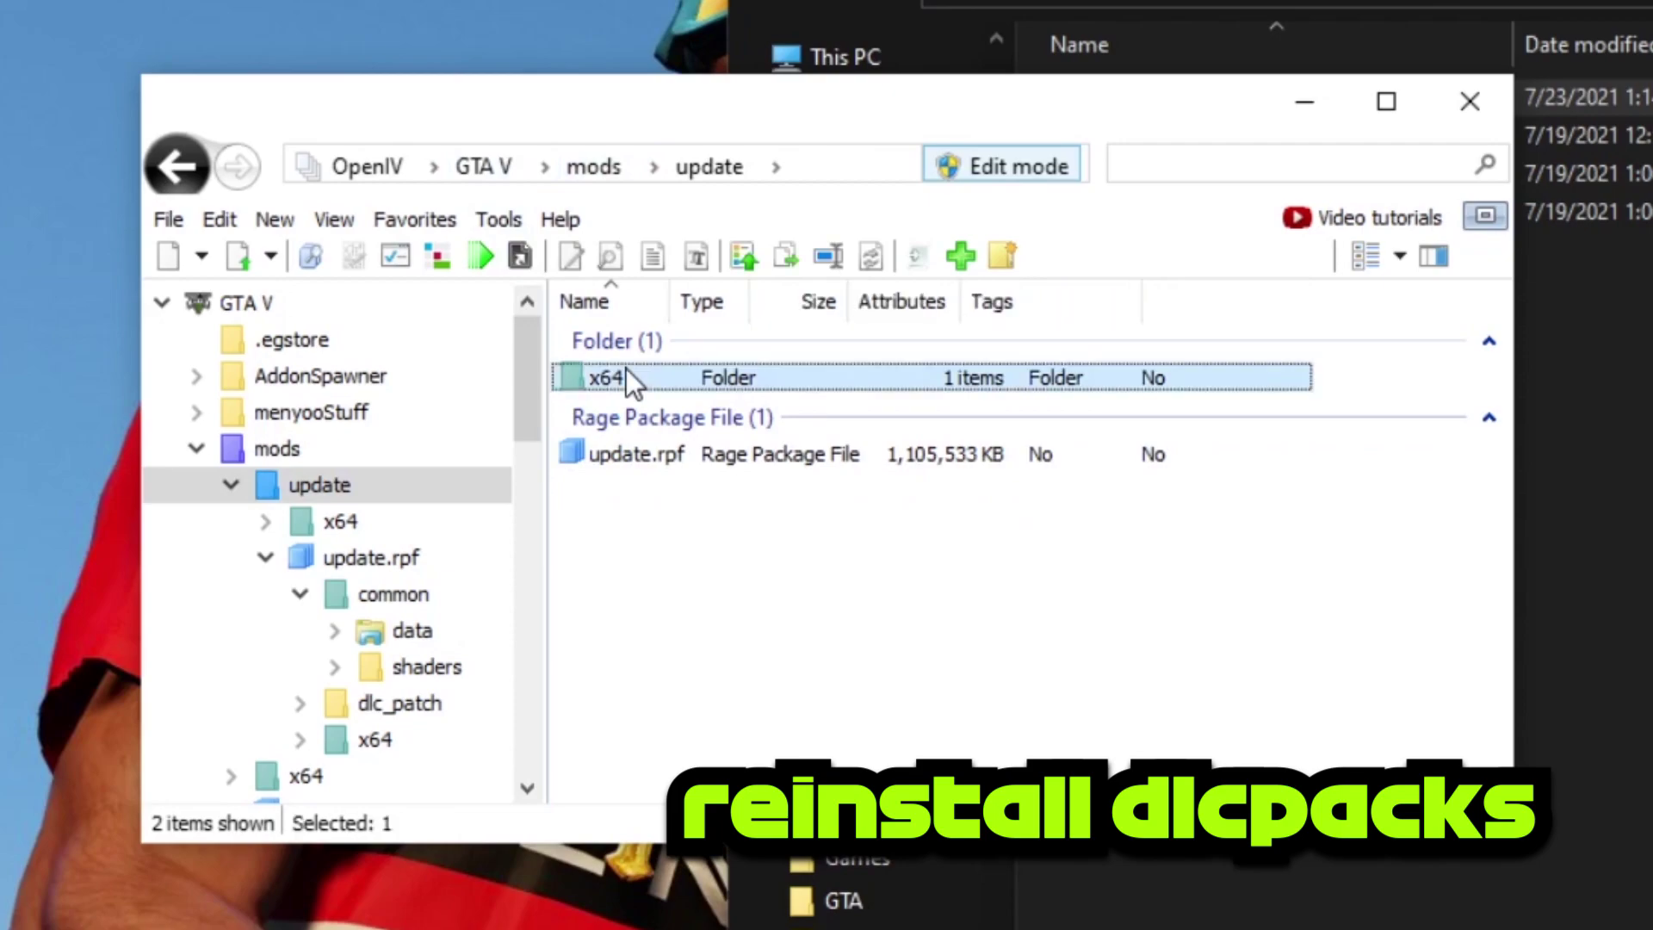
pyautogui.doubleClick(713, 414)
pyautogui.doubleClick(721, 416)
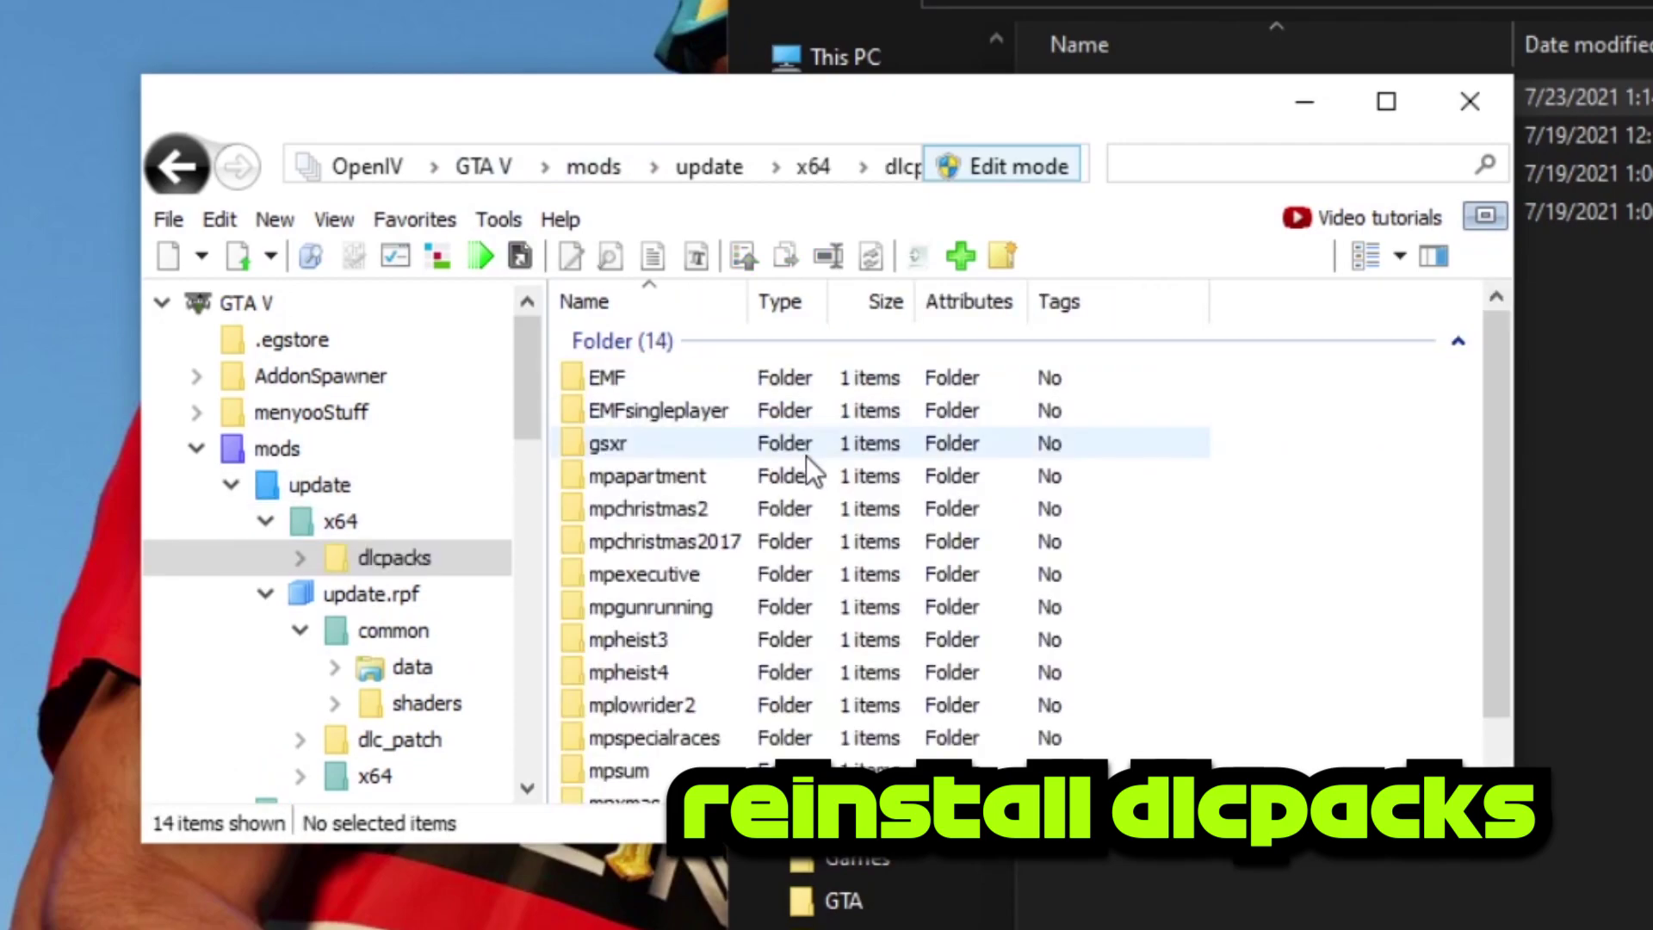
pyautogui.click(672, 379)
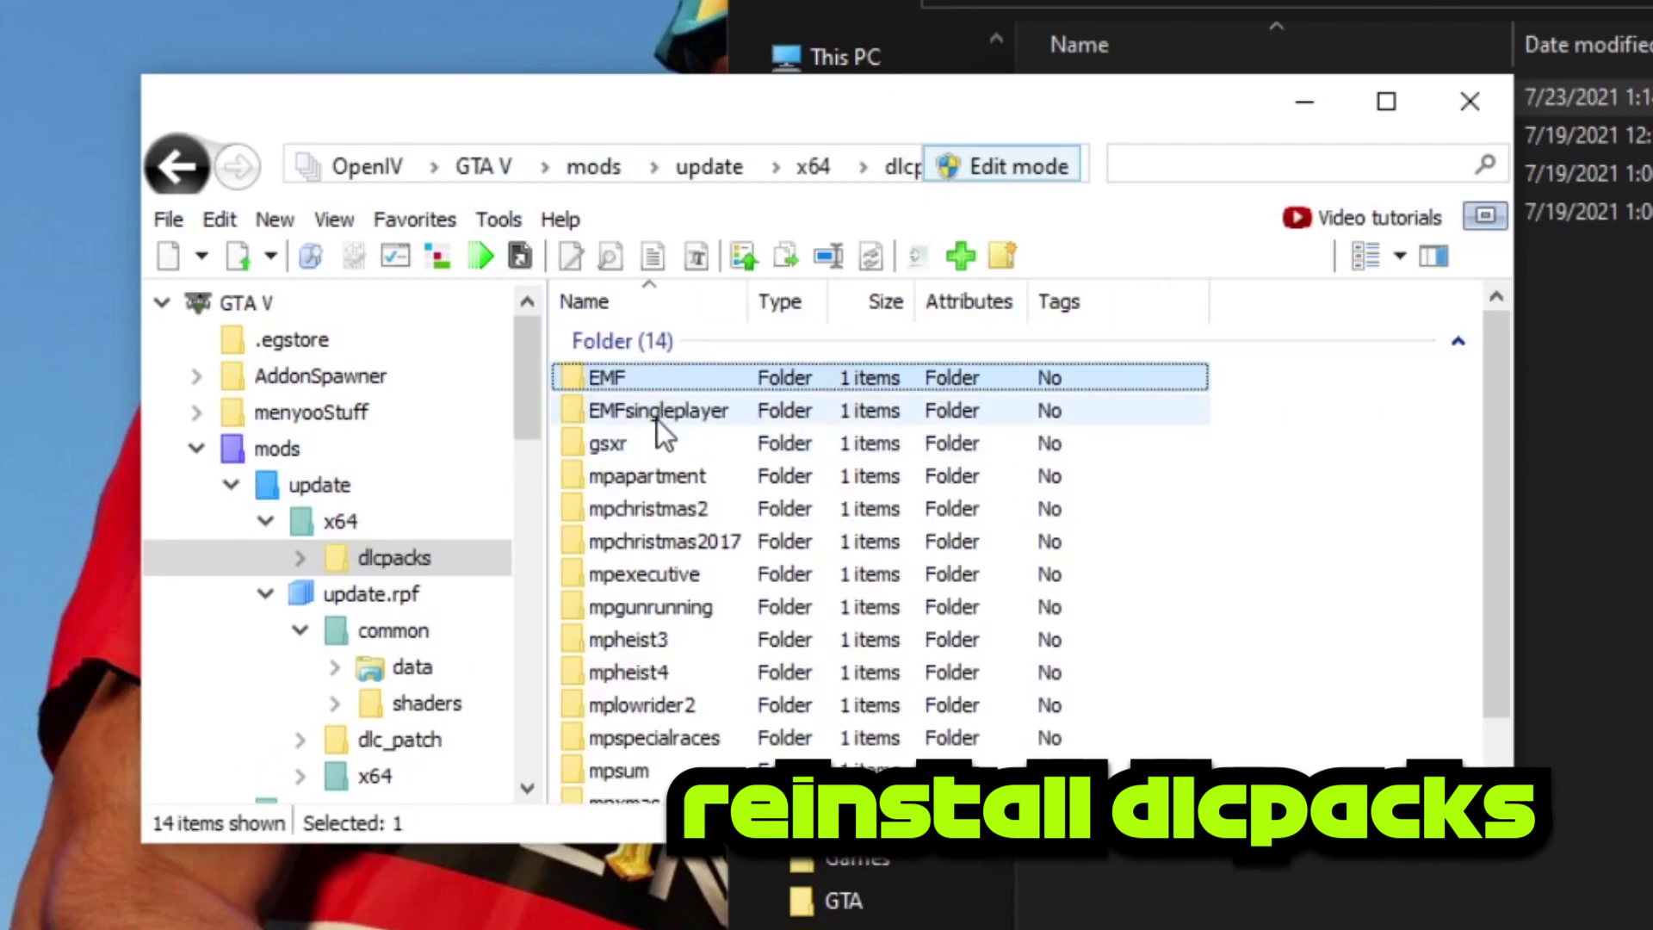
pyautogui.keyDown('ctrl'); pyautogui.click(658, 420); pyautogui.keyUp('ctrl')
pyautogui.keyDown('ctrl'); pyautogui.click(651, 449); pyautogui.keyUp('ctrl')
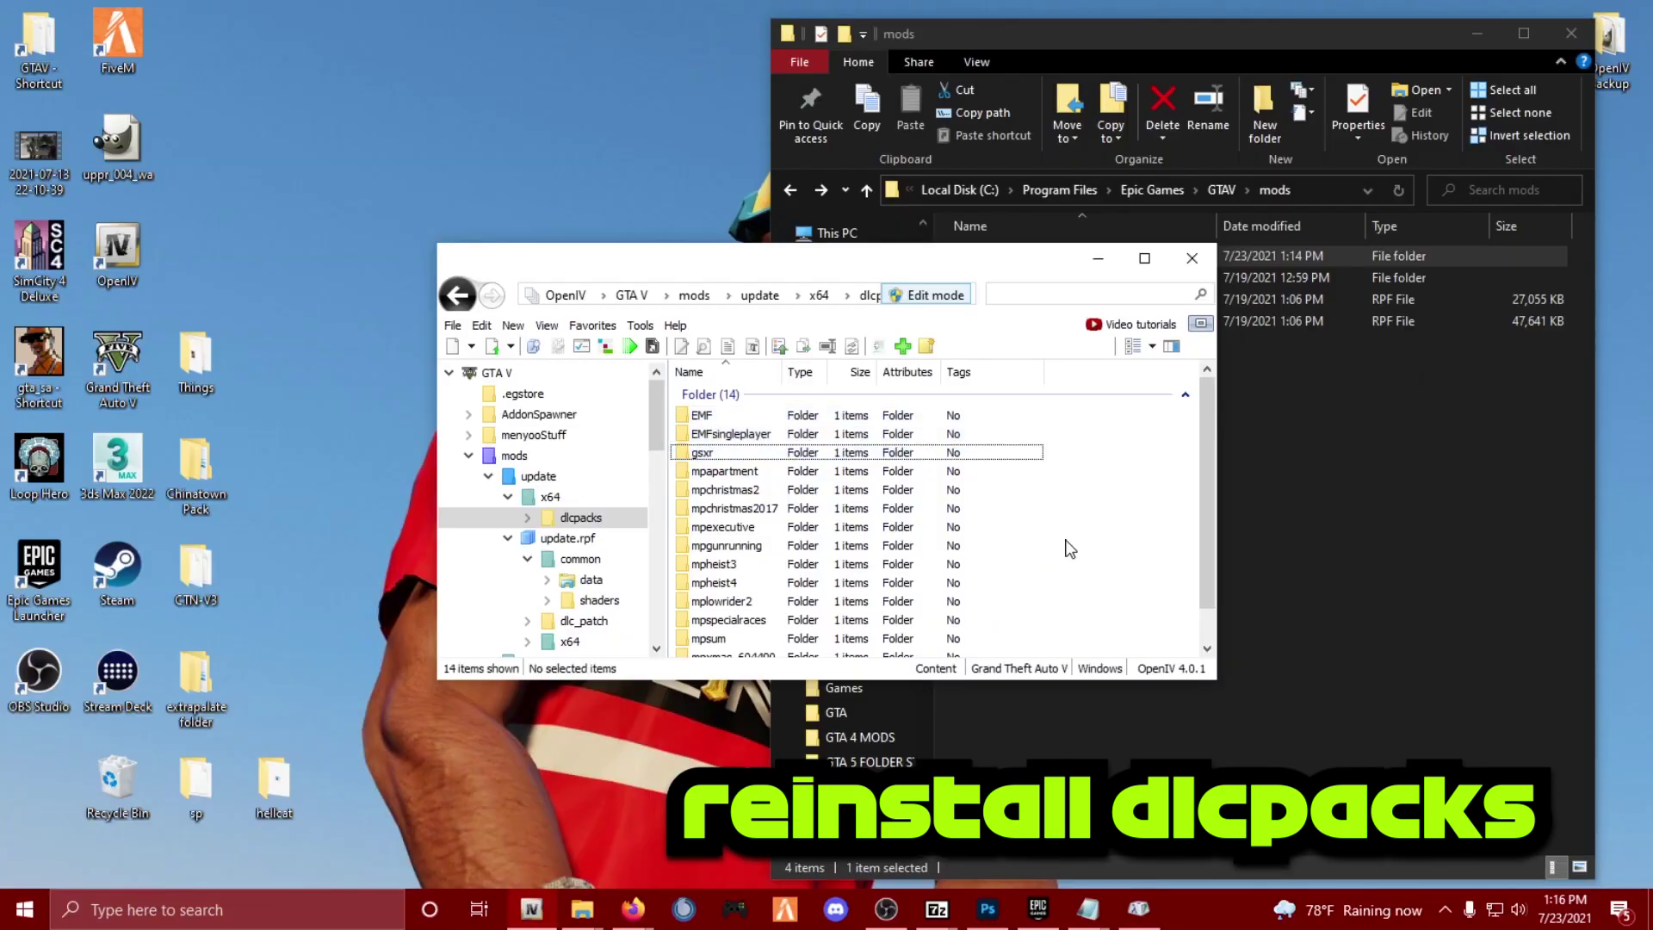
pyautogui.click(1247, 598)
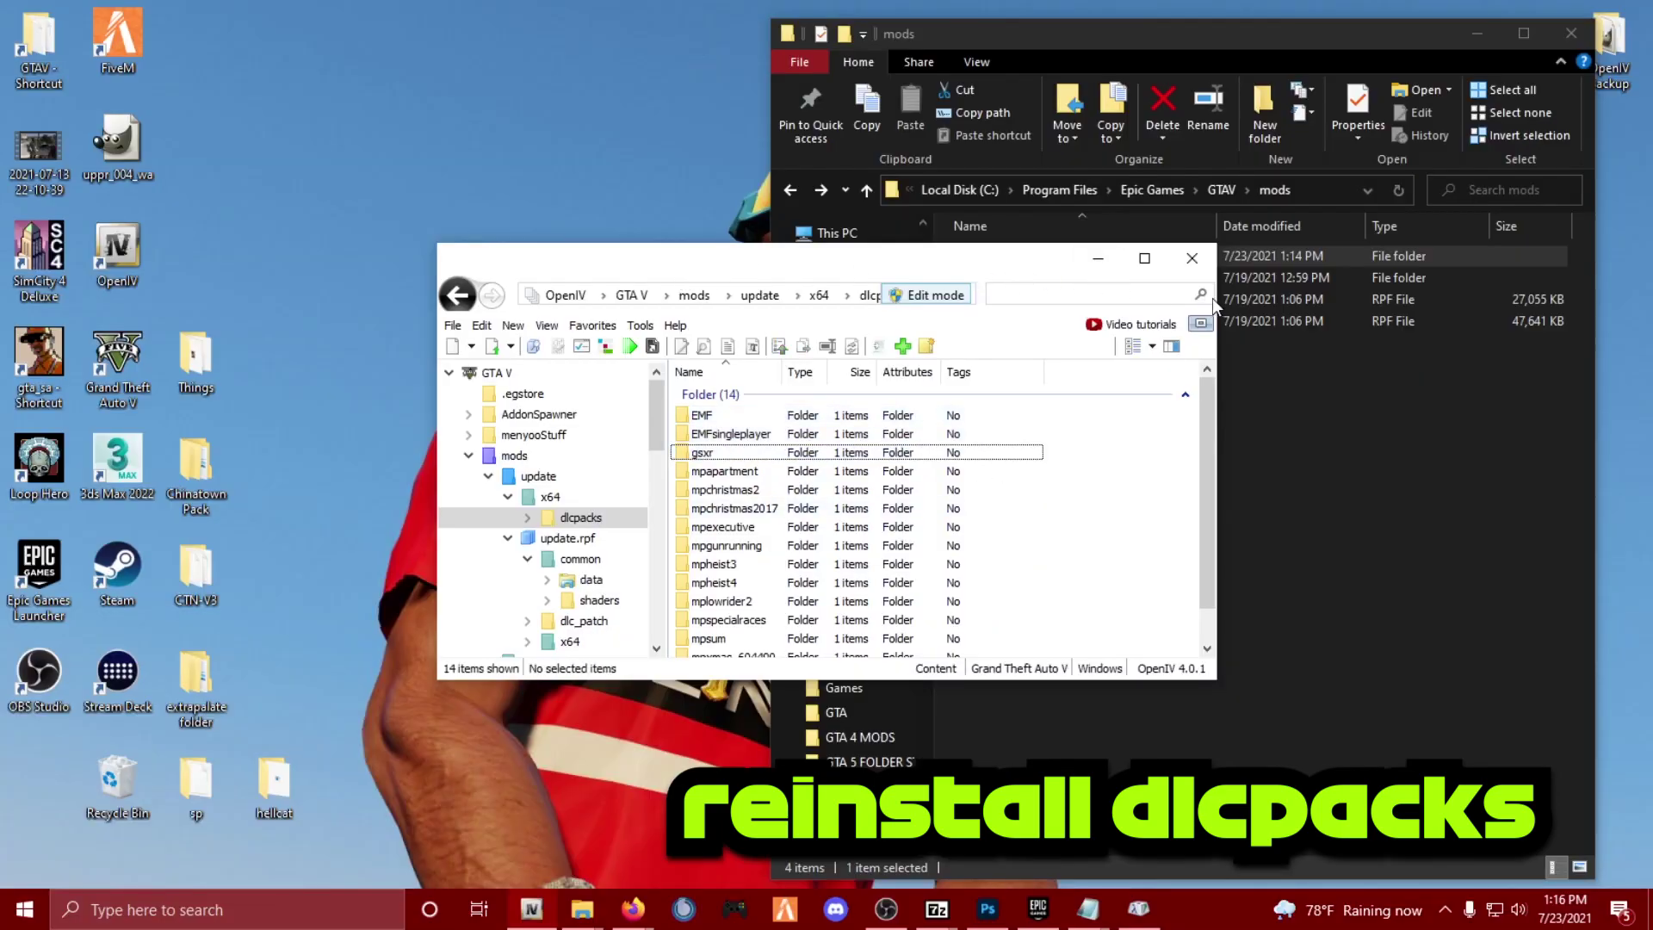
# - Minimize the mods Explorer window and the OpenIV window
pyautogui.moveTo(1215, 298); pyautogui.dragTo(876, 328)
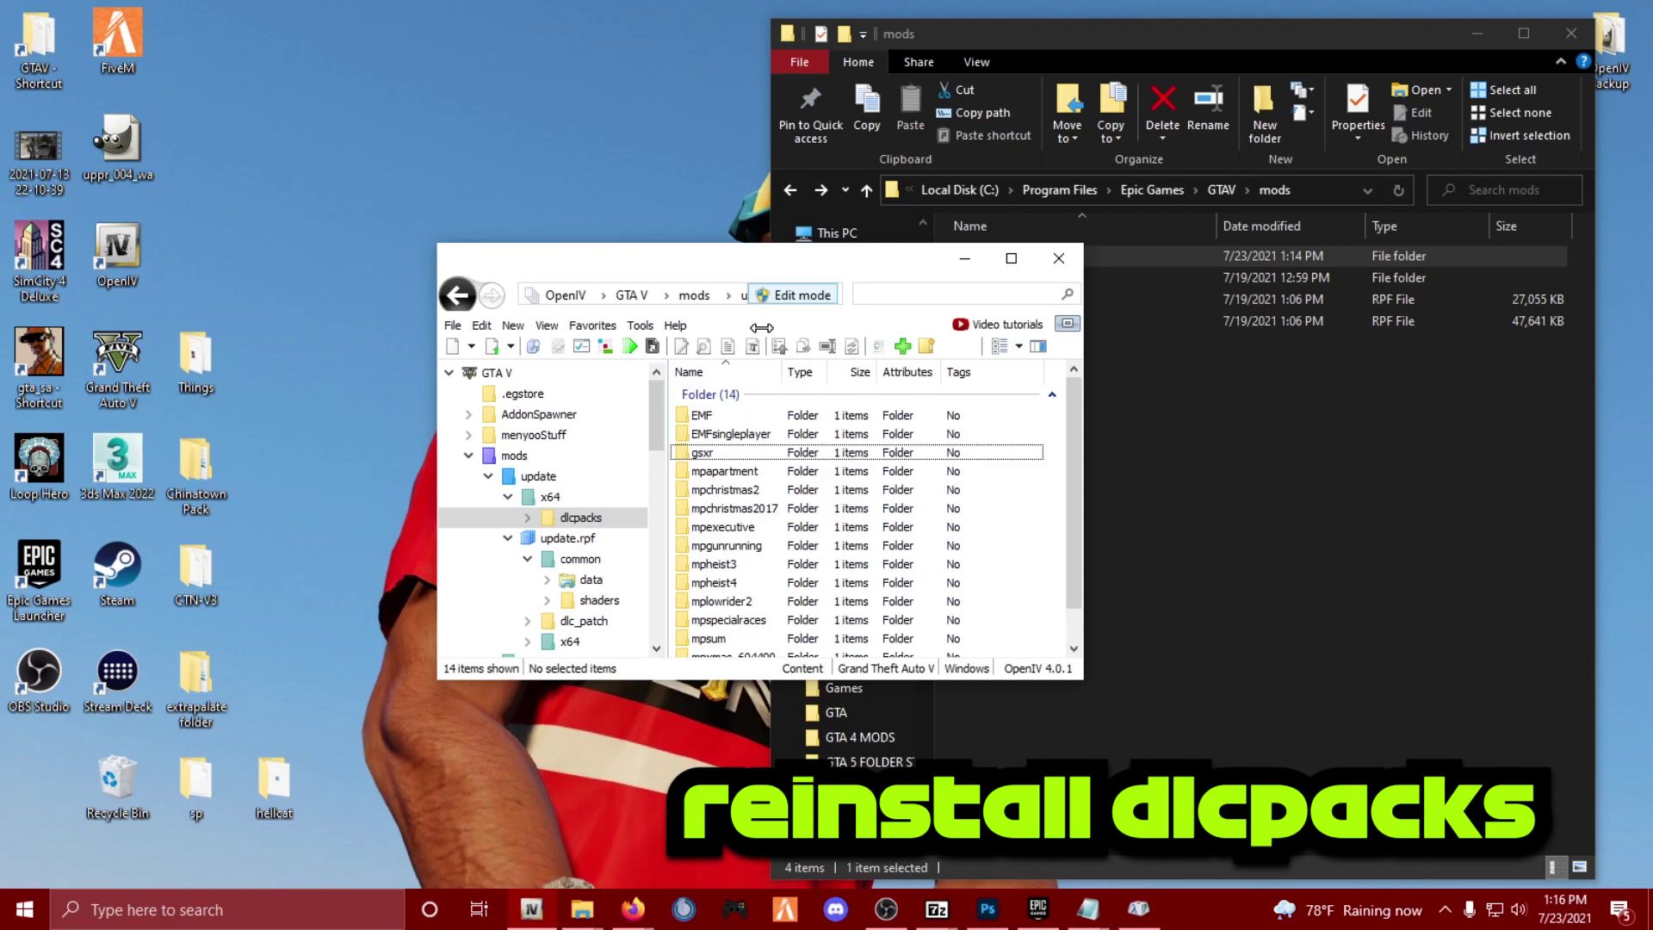
pyautogui.moveTo(791, 252); pyautogui.dragTo(466, 26)
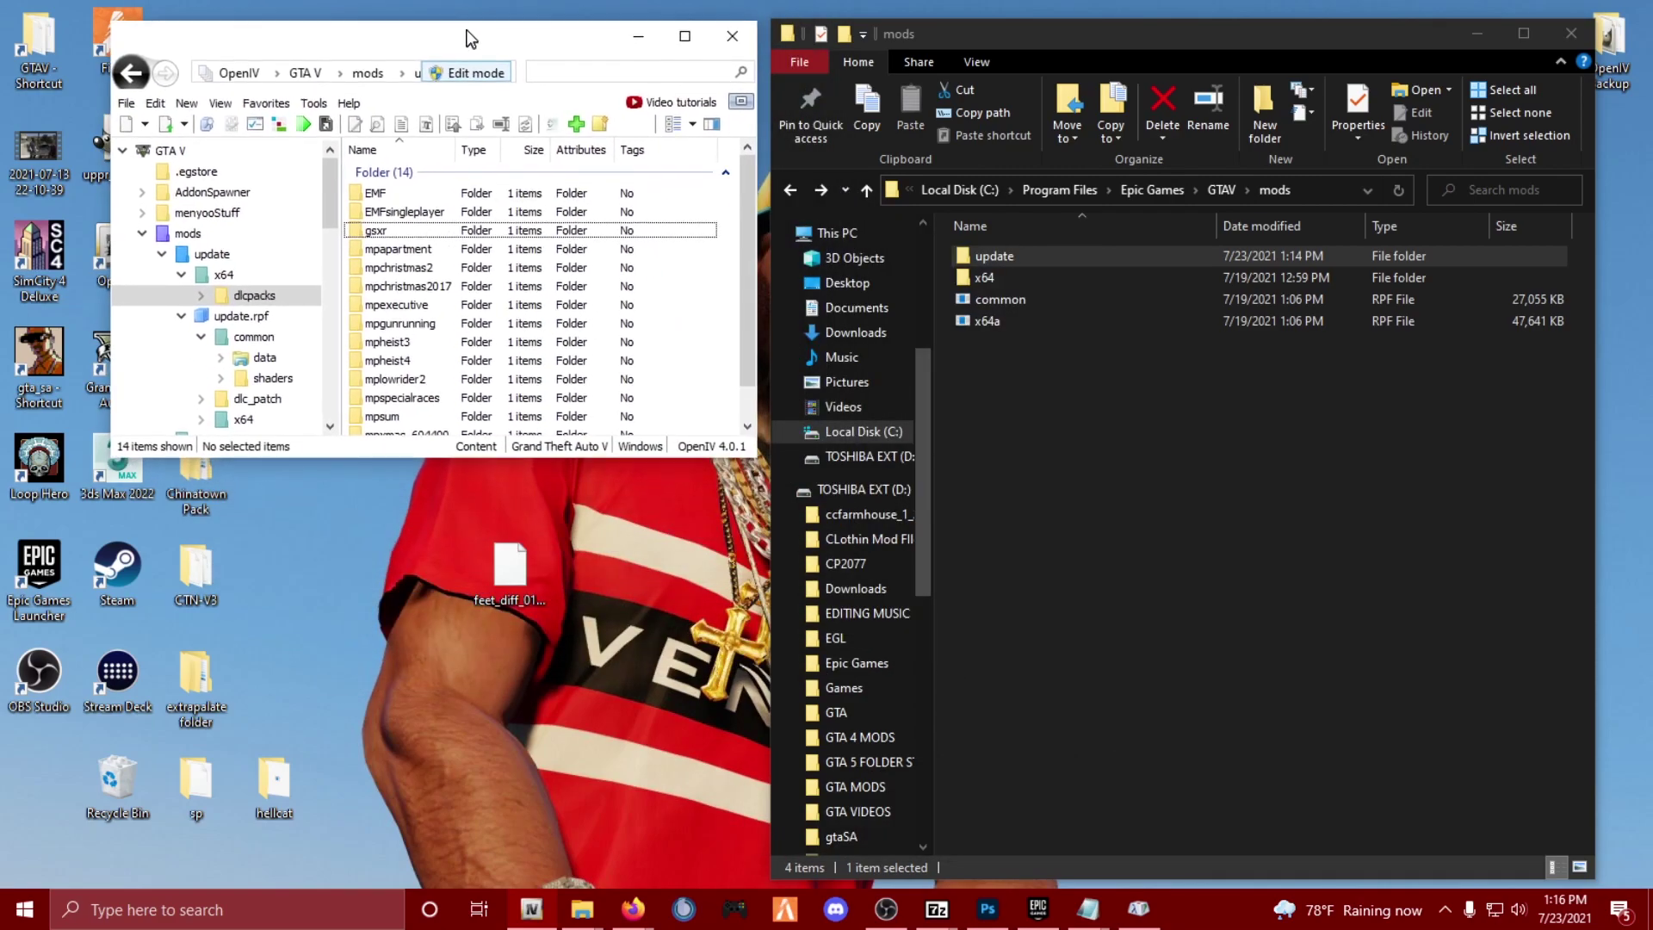
pyautogui.click(1473, 34)
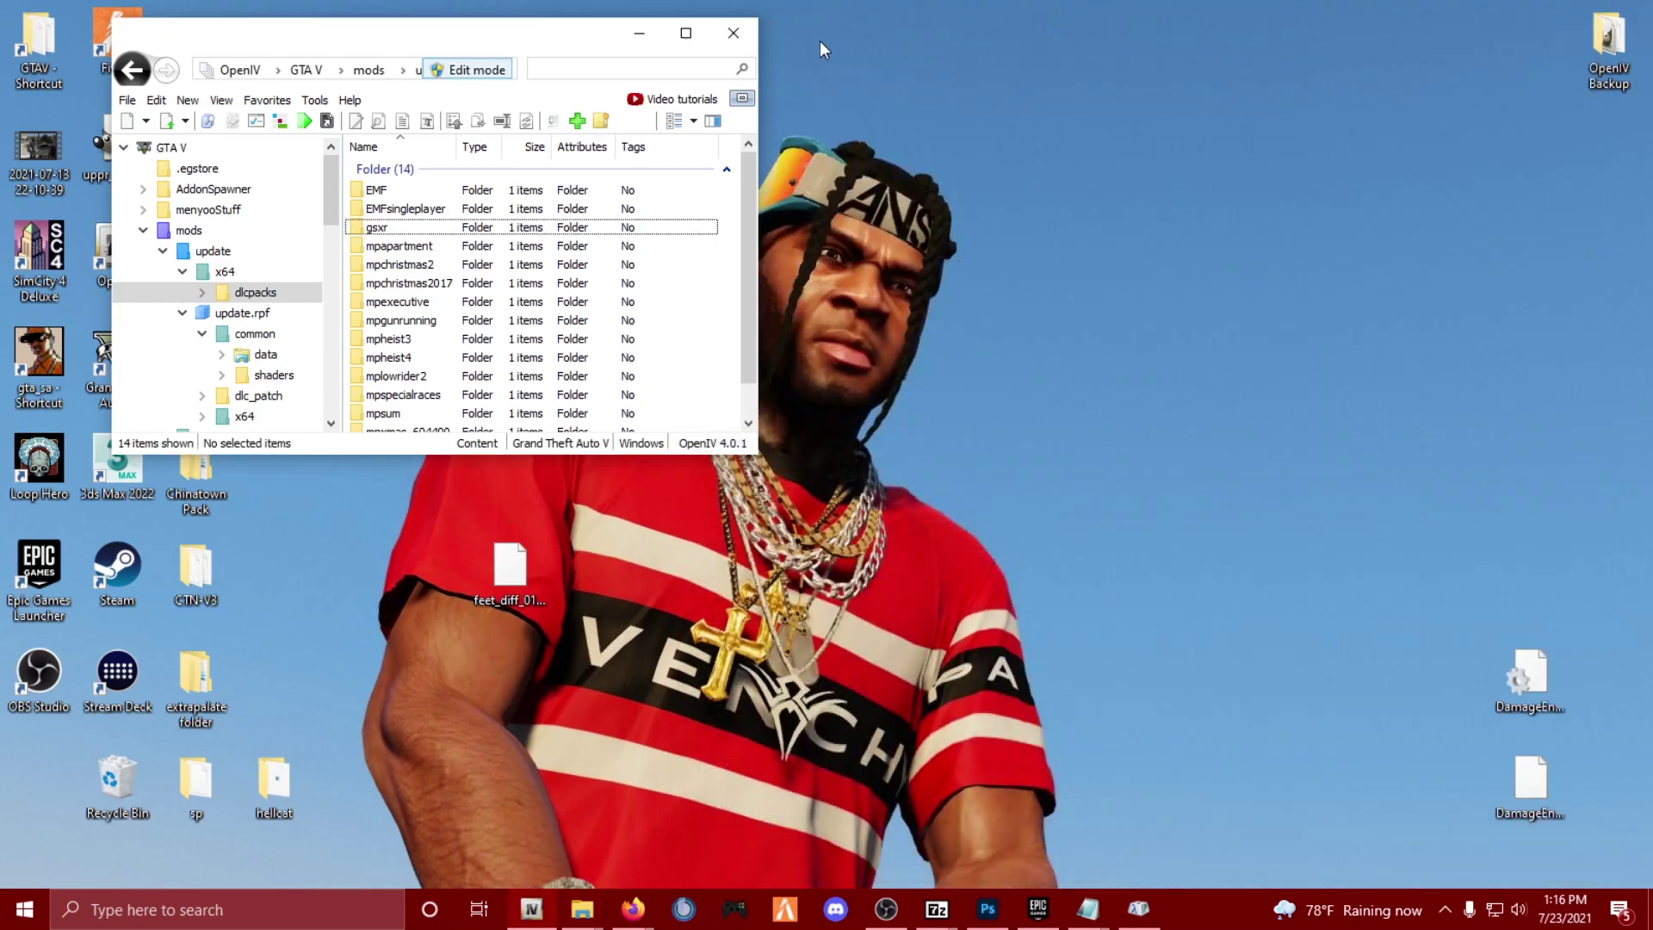
pyautogui.click(635, 40)
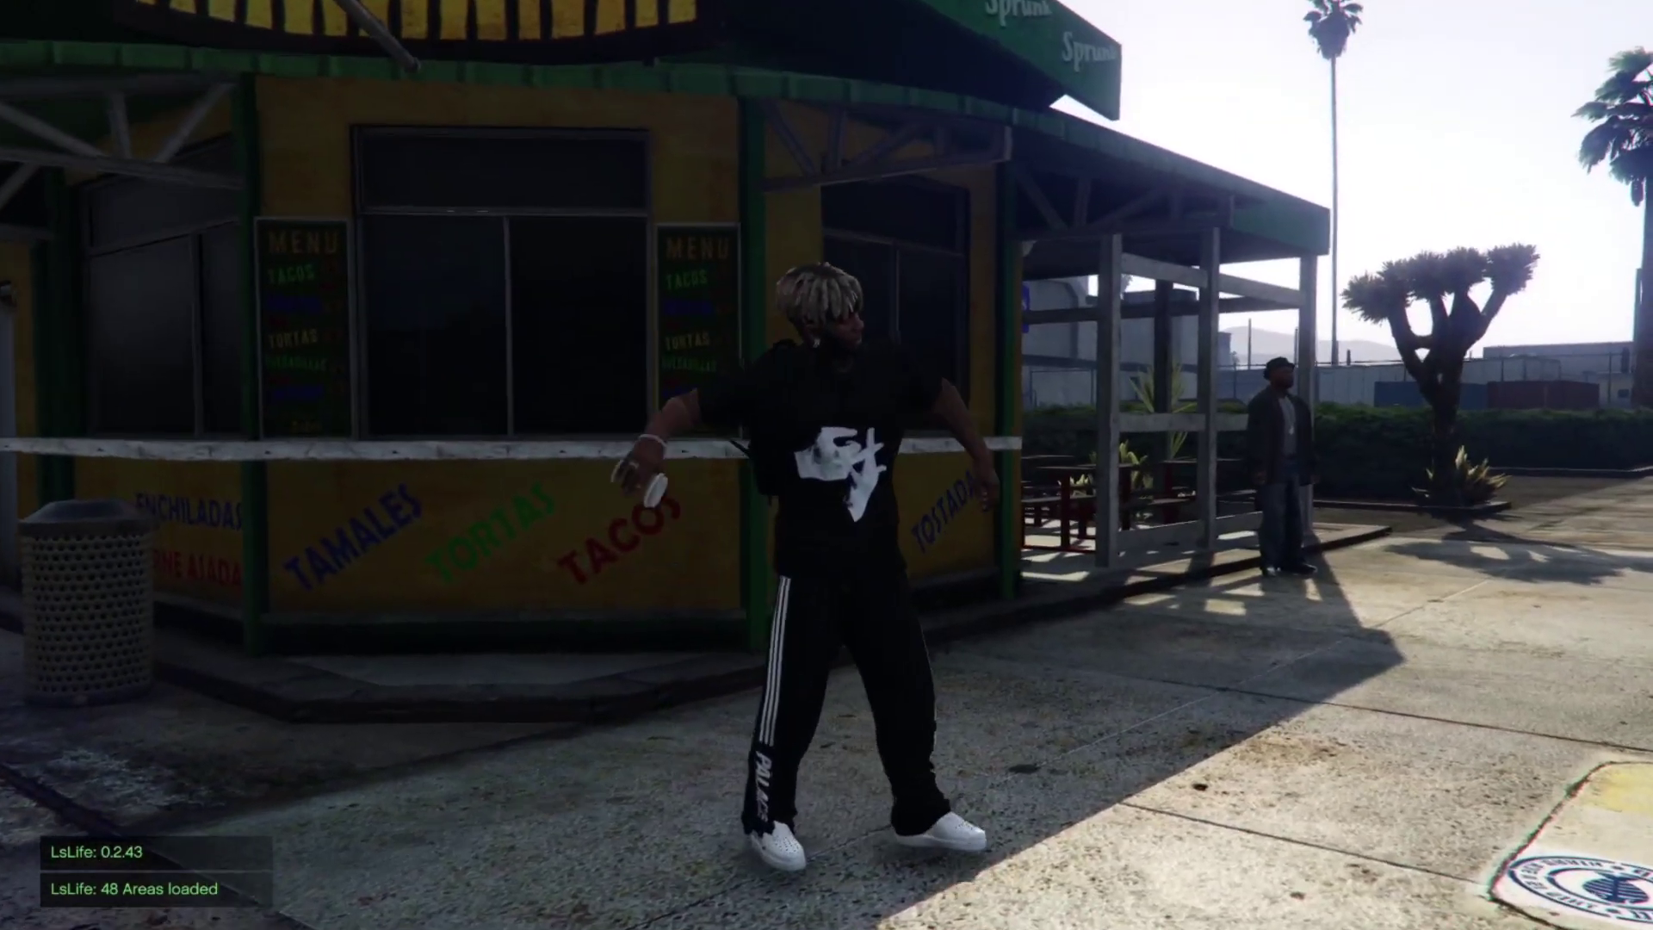
# - Walk the character along the sidewalk toward the street corner
pyautogui.press('s')
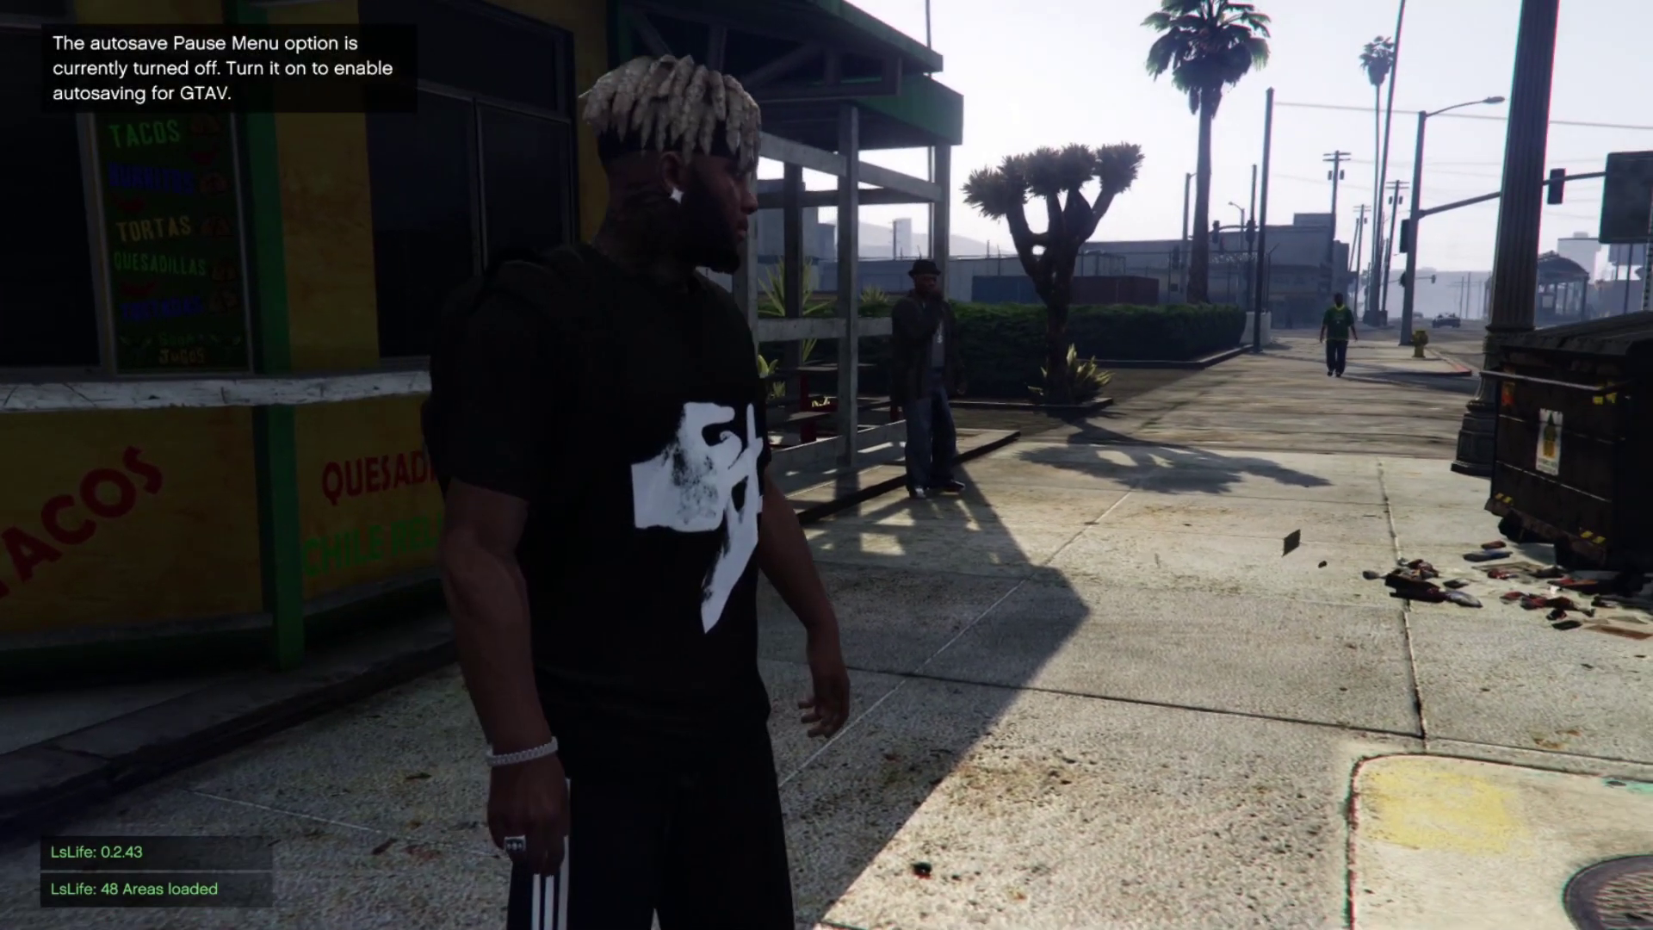
pyautogui.press('w')
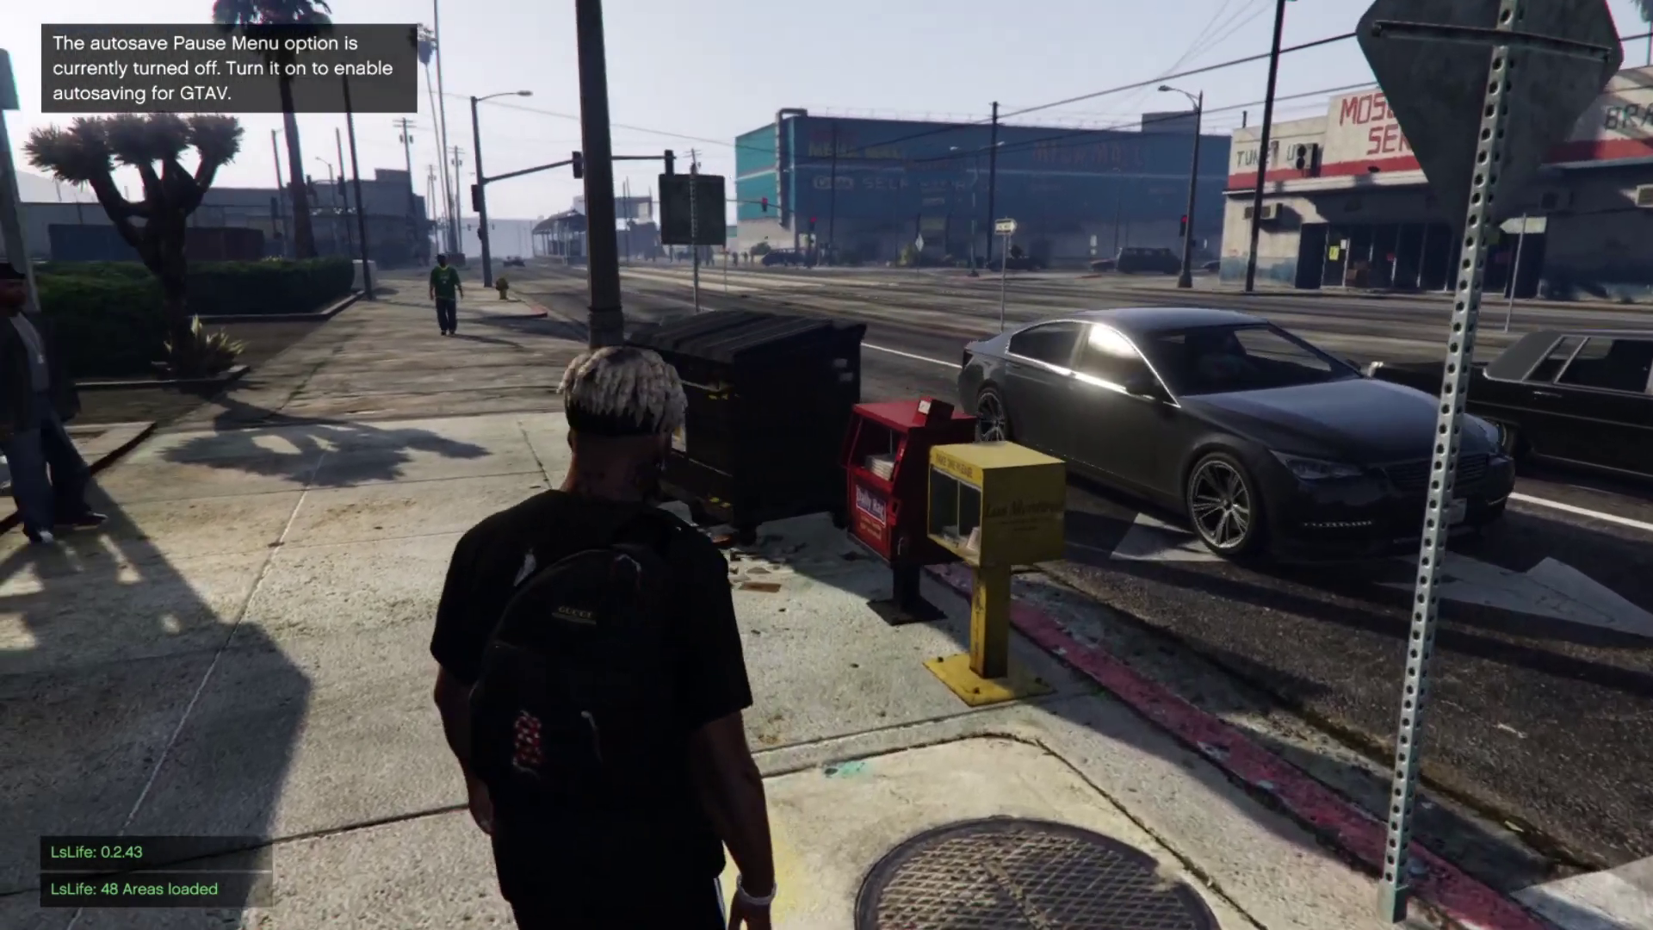